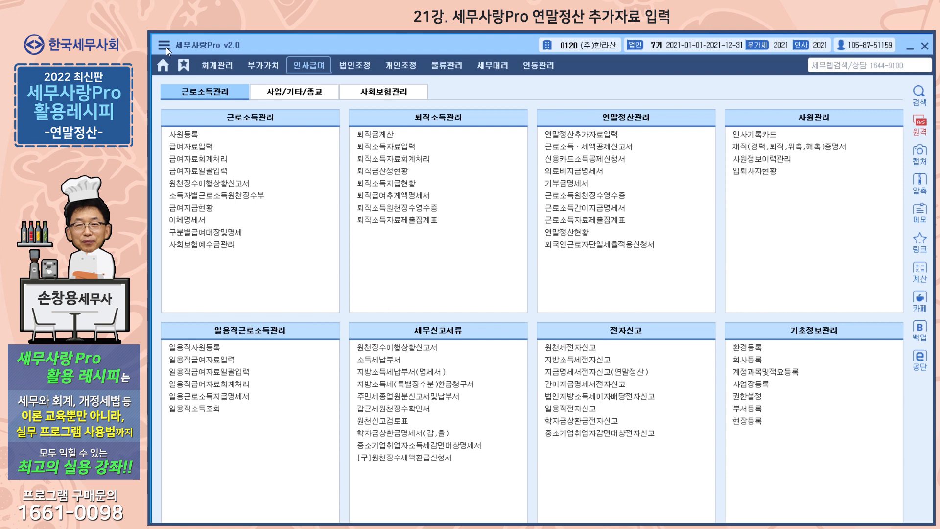
Bring up the 뉴젠네비 floating panel from the utilities menu and move it toward the screen centre
{"action": "left_click", "coordinate": [166, 46]}
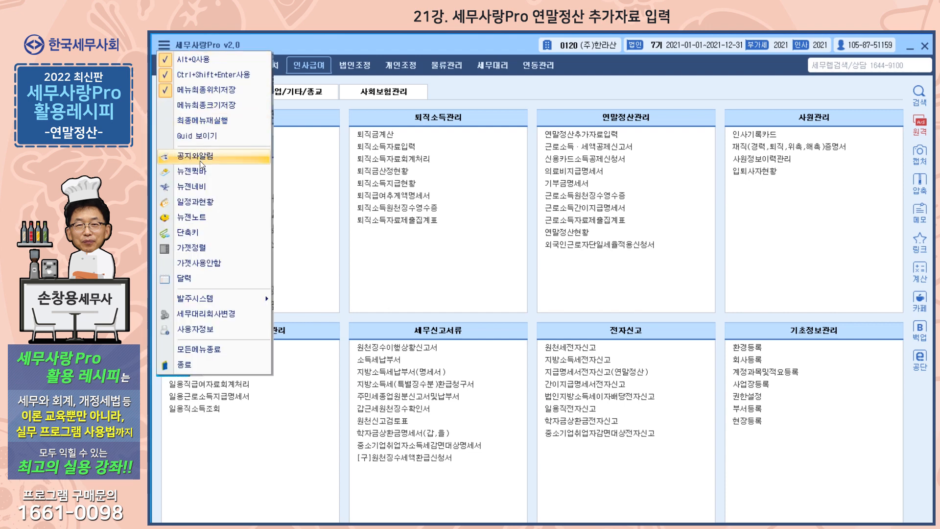
{"action": "left_click", "coordinate": [199, 188]}
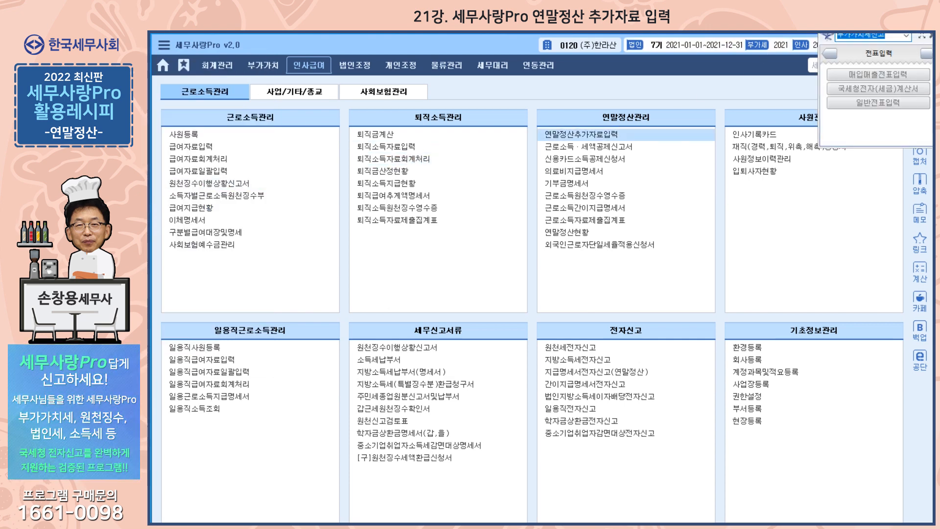
{"action": "left_click_drag", "start_coordinate": [916, 36], "coordinate": [547, 116]}
Expand 뉴젠네비, switch its map to 근로소득 연말정산, review it, then close the window
{"action": "left_click", "coordinate": [555, 116]}
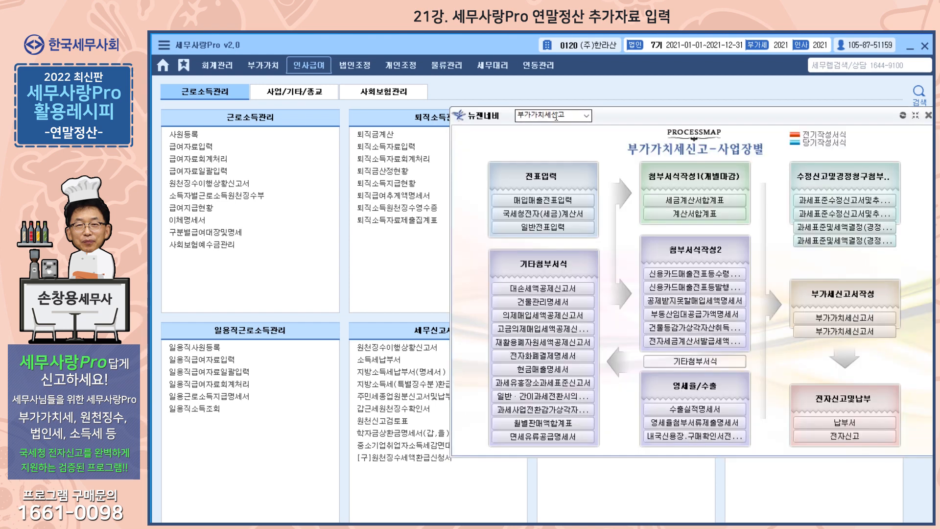
{"action": "left_click_drag", "start_coordinate": [488, 121], "coordinate": [462, 114]}
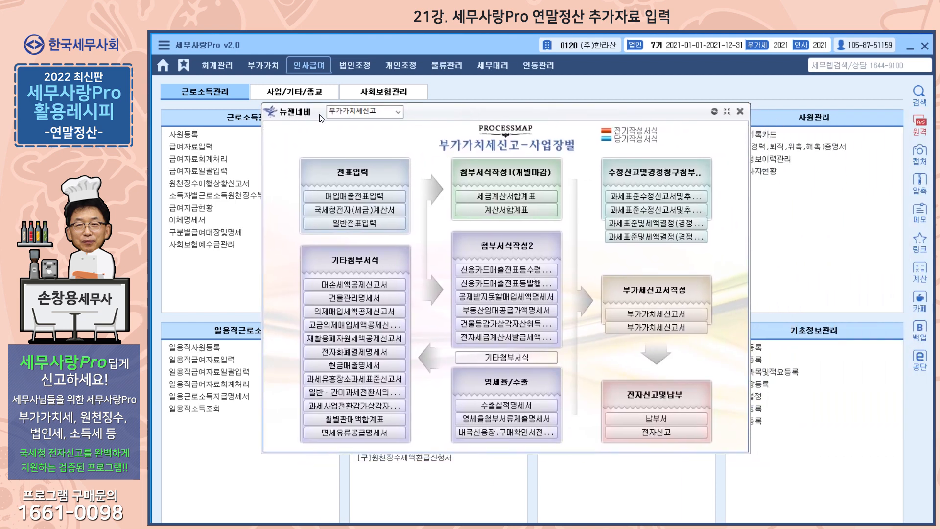
{"action": "left_click", "coordinate": [397, 113]}
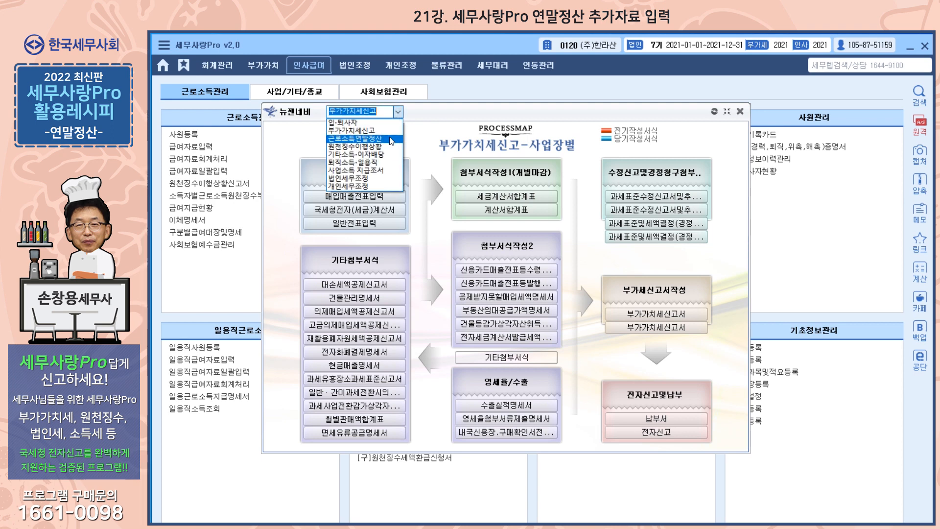
{"action": "left_click", "coordinate": [390, 139]}
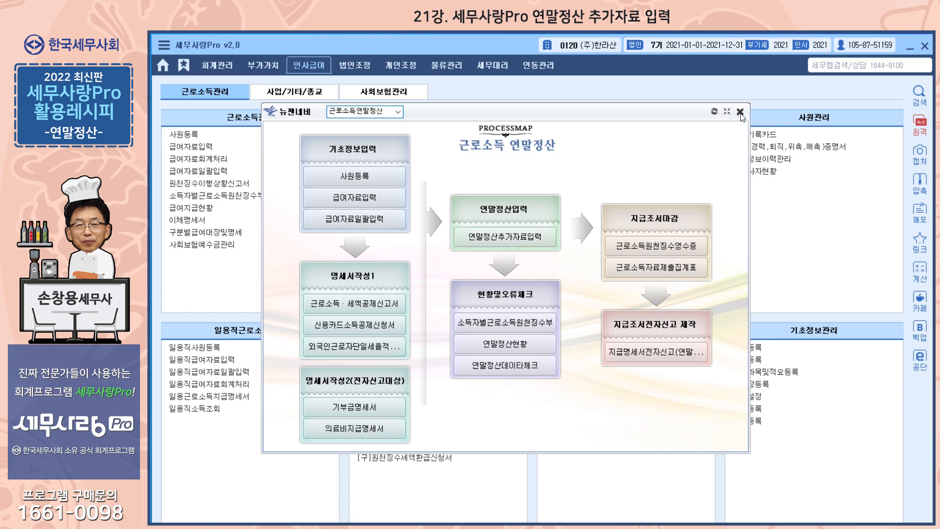
{"action": "left_click", "coordinate": [739, 112]}
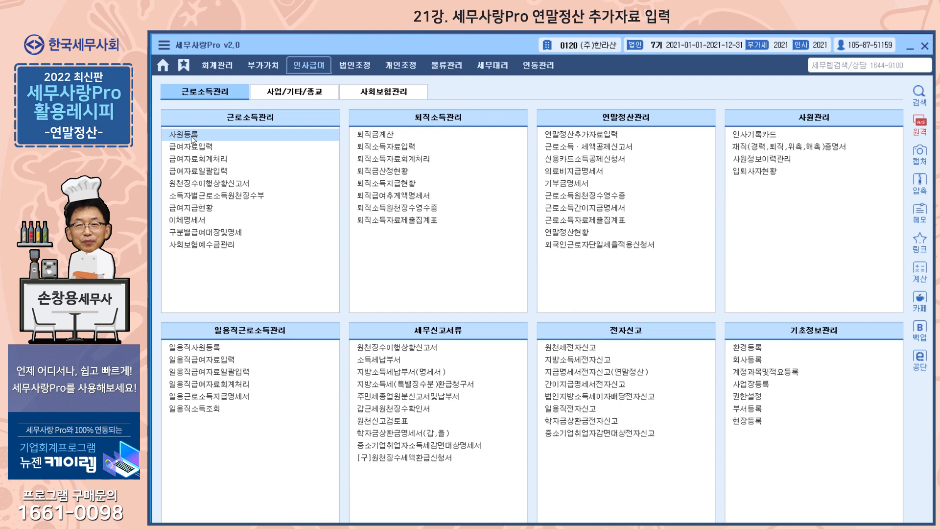
{"action": "left_click", "coordinate": [191, 136]}
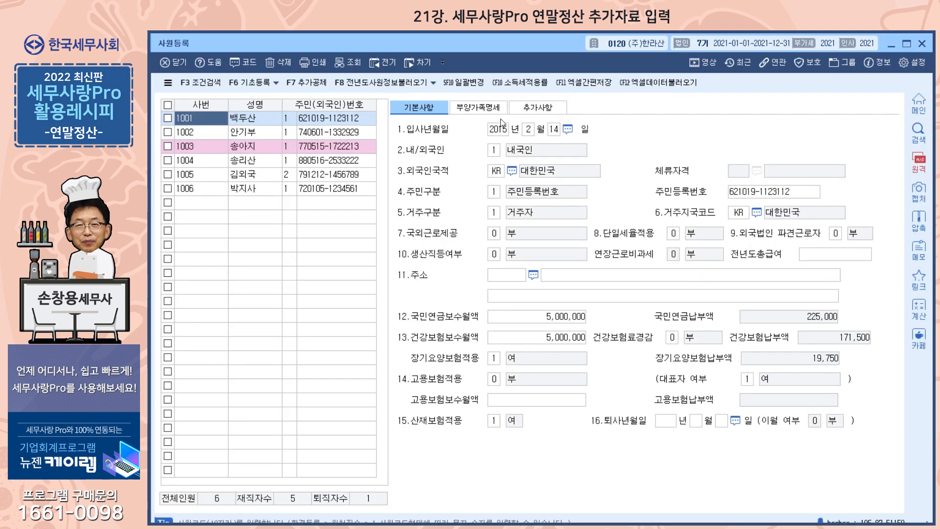
{"action": "left_click", "coordinate": [477, 108]}
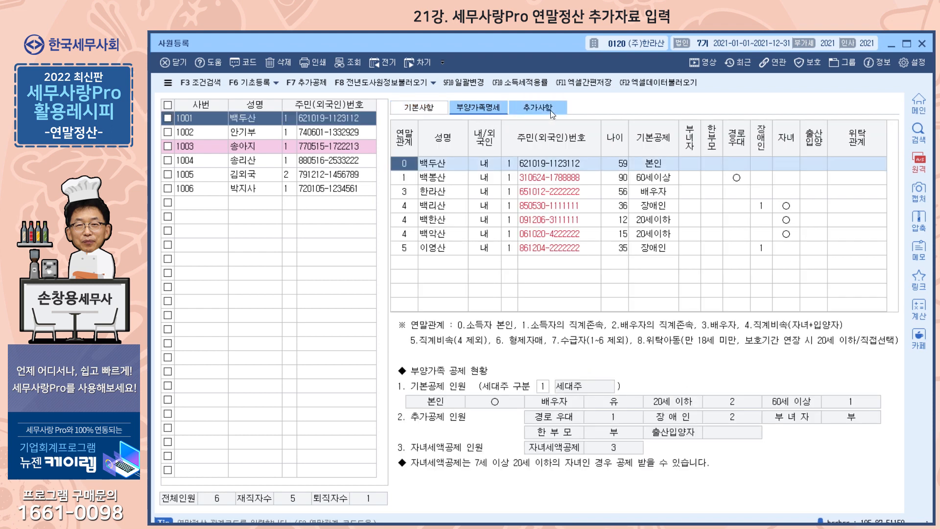
{"action": "left_click", "coordinate": [922, 43]}
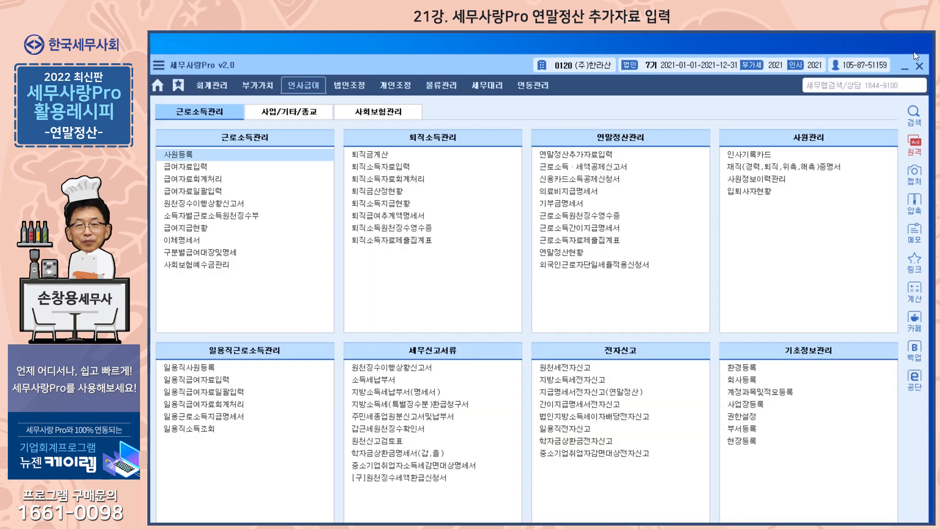
{"action": "left_click", "coordinate": [192, 172]}
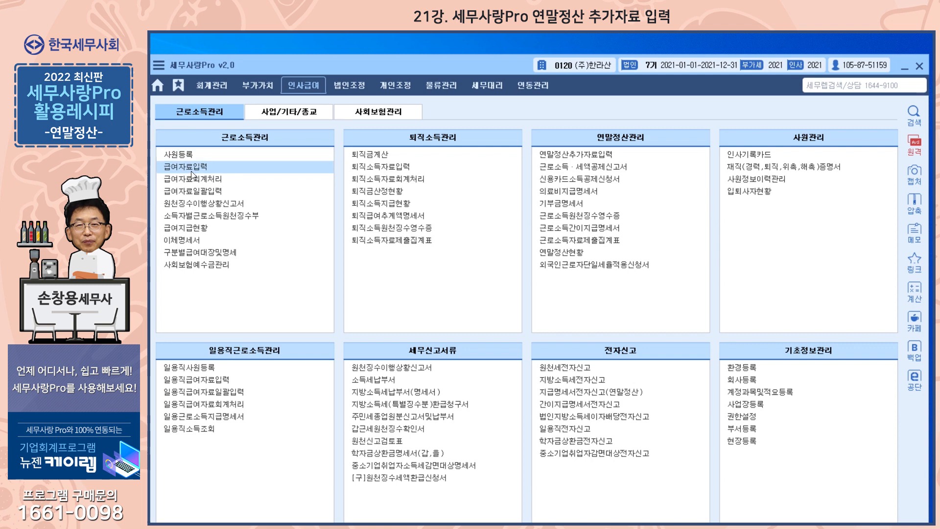
{"action": "type", "text": "1"}
{"action": "key", "text": "Return"}
{"action": "key", "text": "Return"}
{"action": "key", "text": "Return"}
{"action": "key", "text": "Return"}
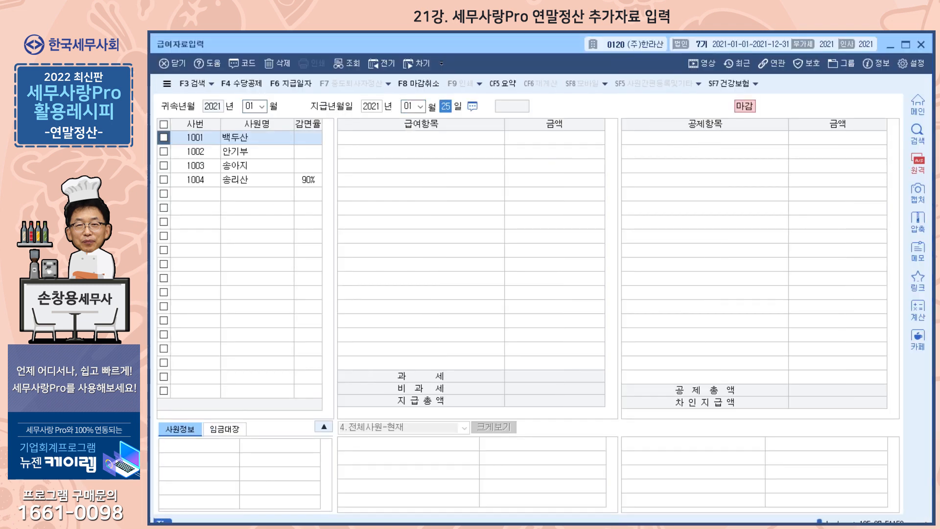
{"action": "key", "text": "Return"}
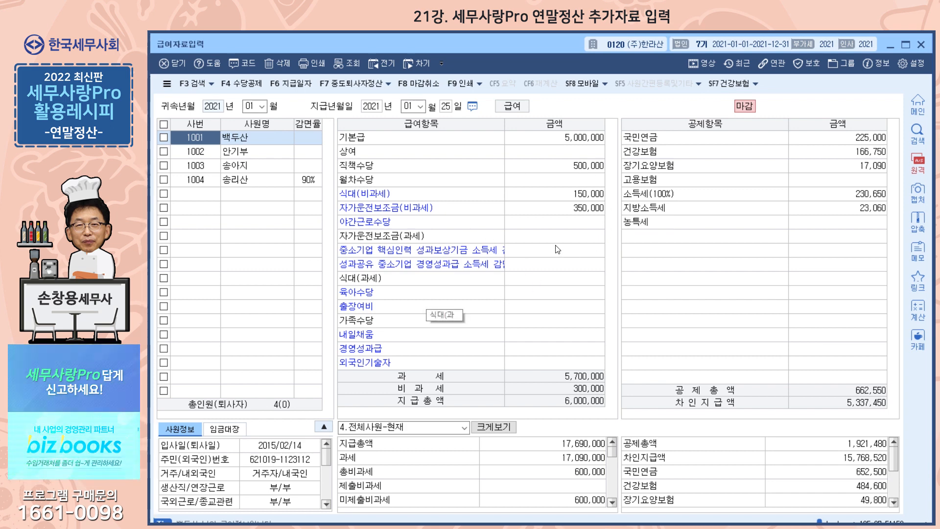
{"action": "left_click", "coordinate": [920, 44]}
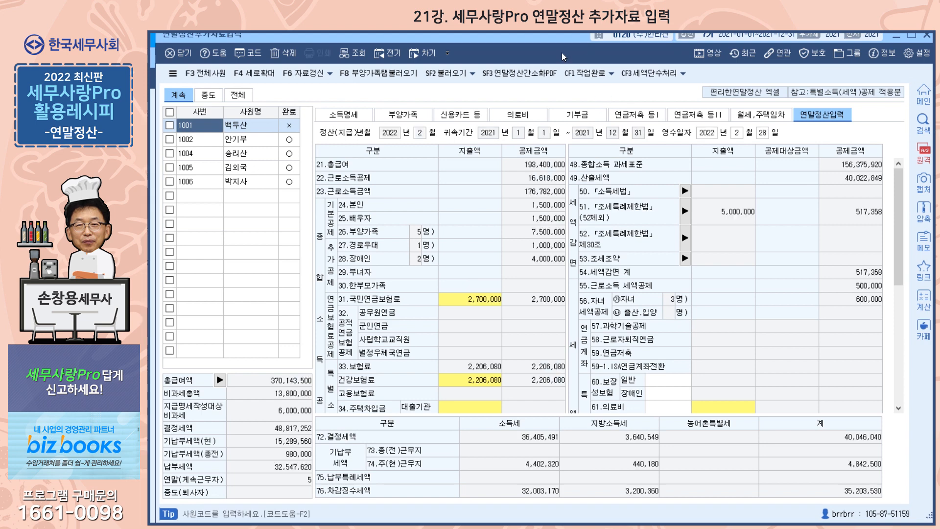
In 연말정산추가자료입력, check the 중도 tab, return to 계속, and request the F3 전체사원 reload
{"action": "left_click_drag", "start_coordinate": [562, 38], "coordinate": [564, 45]}
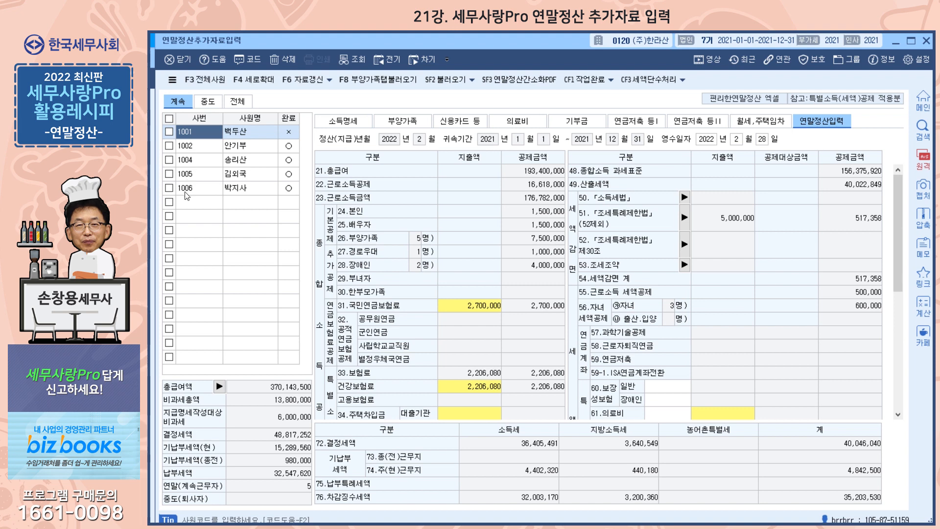
{"action": "left_click", "coordinate": [208, 101]}
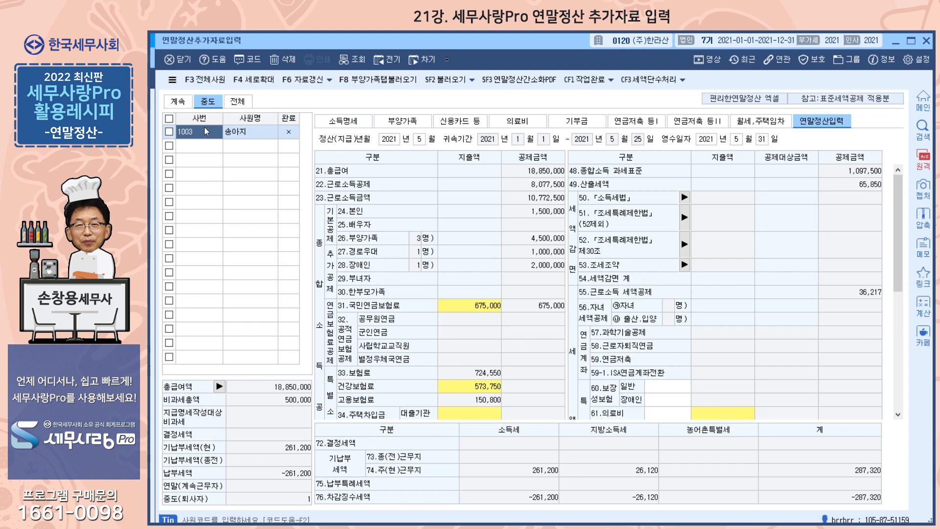
{"action": "left_click", "coordinate": [182, 102]}
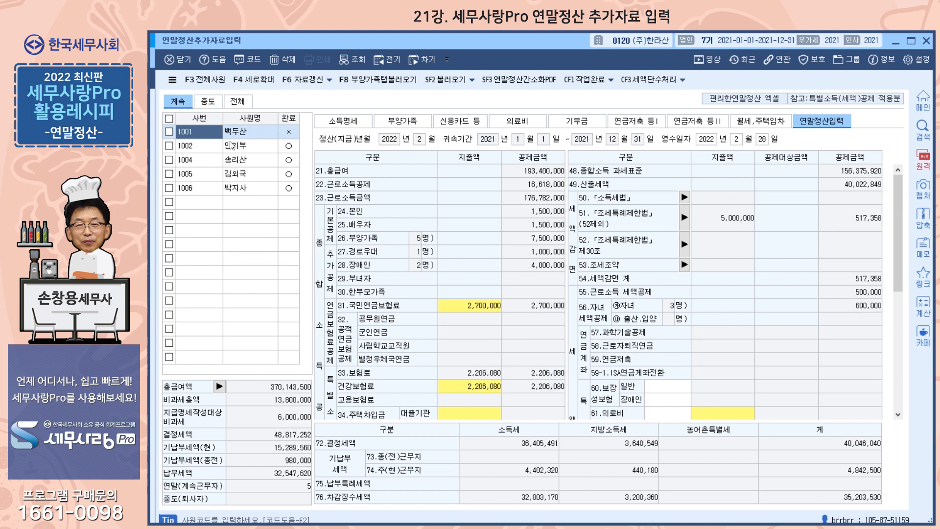
{"action": "left_click", "coordinate": [207, 81]}
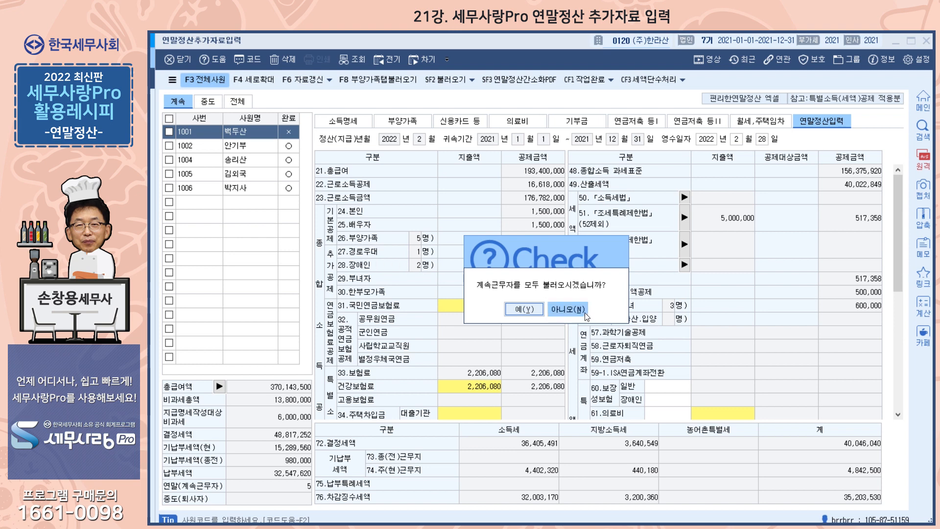
Answer 아니오 to keep the existing figures for the five continuing employees
{"action": "left_click", "coordinate": [567, 309]}
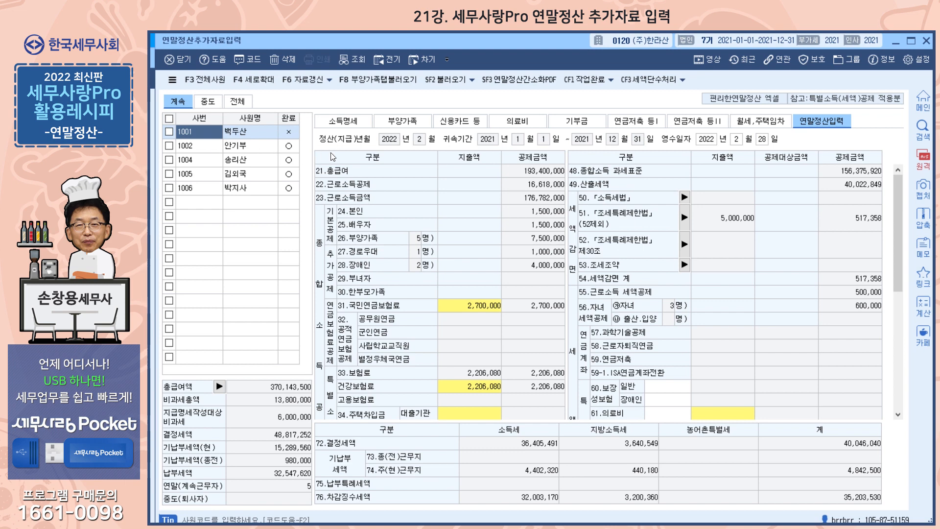
Review employee 1001's tabs, from 소득명세 through the deduction pages to 연말정산입력
{"action": "left_click", "coordinate": [348, 120]}
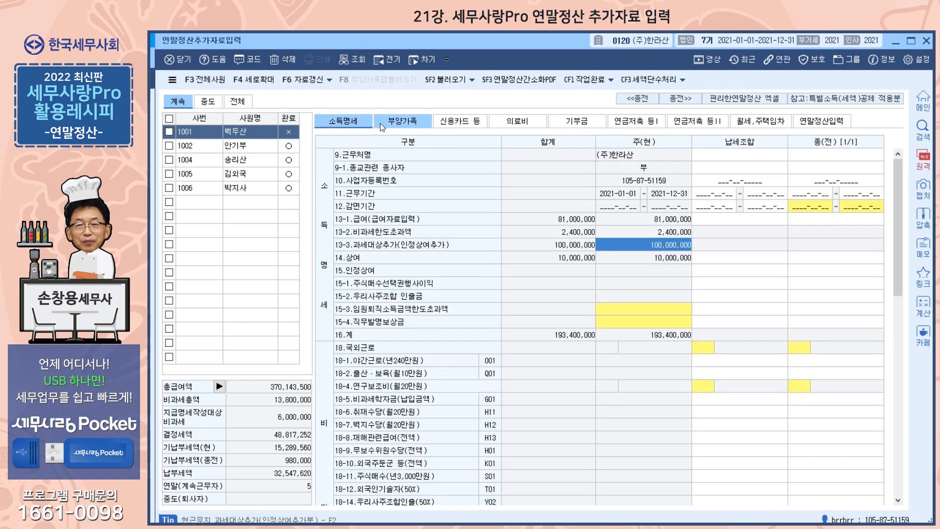
{"action": "left_click", "coordinate": [411, 122]}
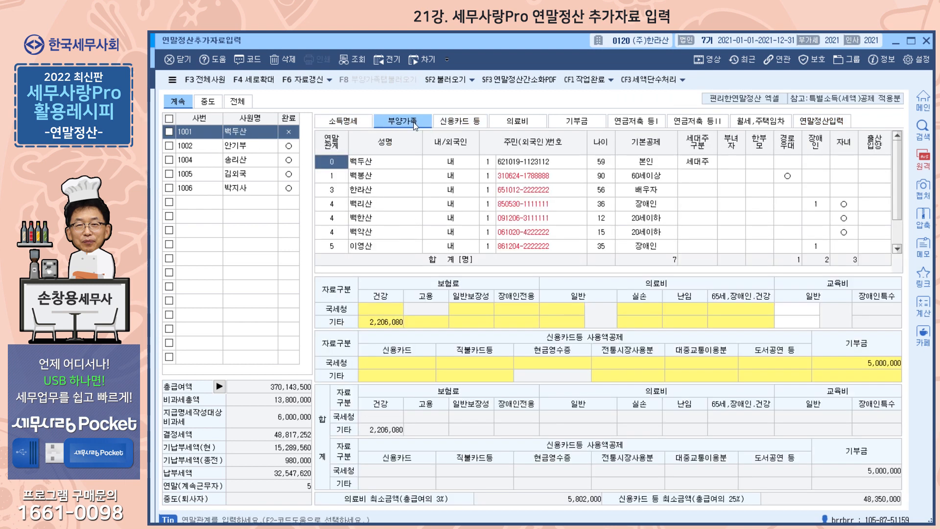
{"action": "left_click", "coordinate": [465, 123]}
{"action": "left_click", "coordinate": [517, 121]}
{"action": "left_click", "coordinate": [576, 122]}
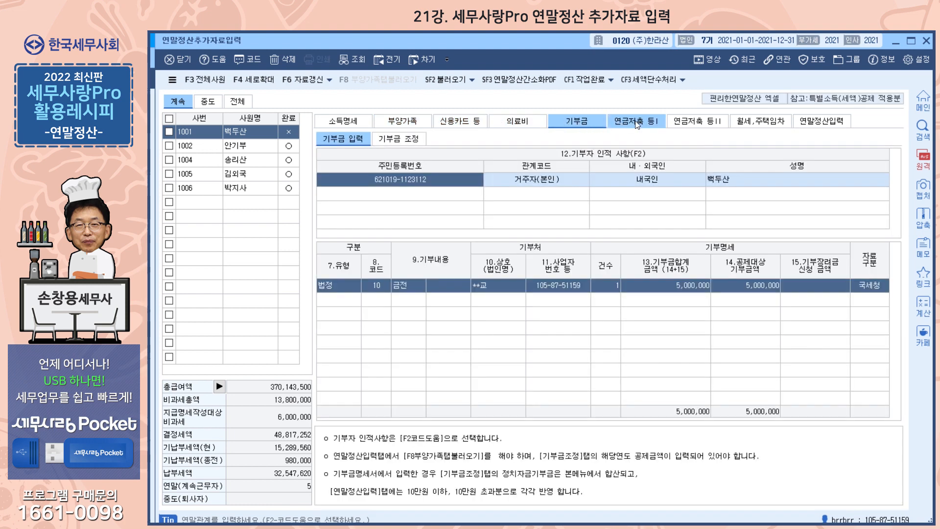
{"action": "left_click", "coordinate": [636, 123]}
{"action": "left_click", "coordinate": [694, 123]}
{"action": "left_click", "coordinate": [758, 123]}
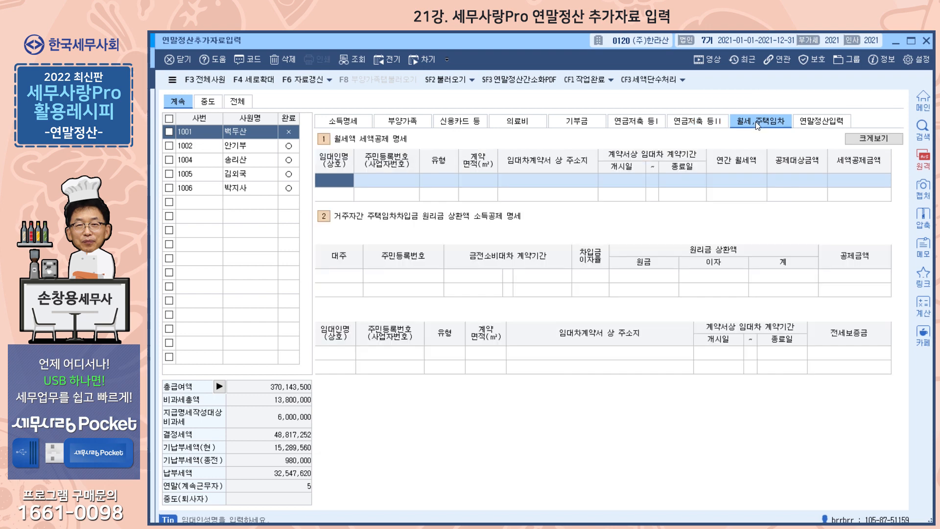
{"action": "left_click", "coordinate": [821, 123]}
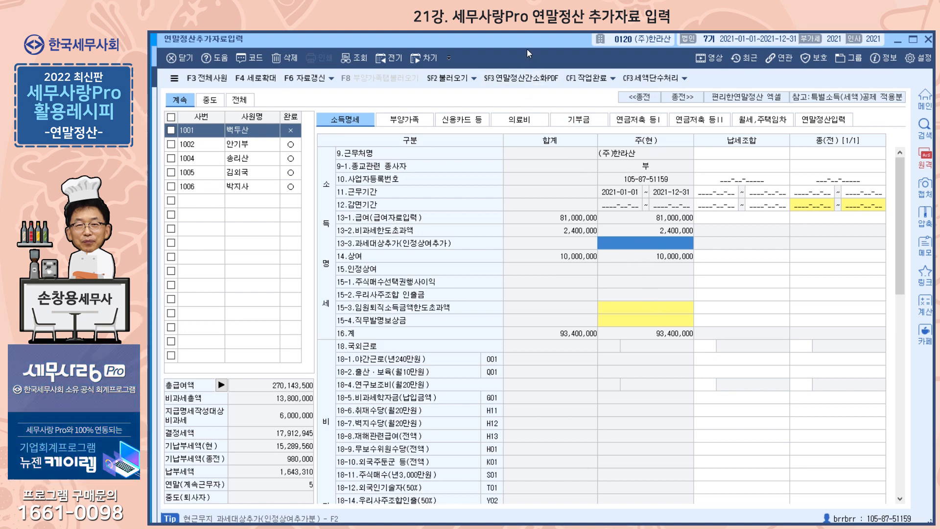
{"action": "left_click", "coordinate": [152, 168]}
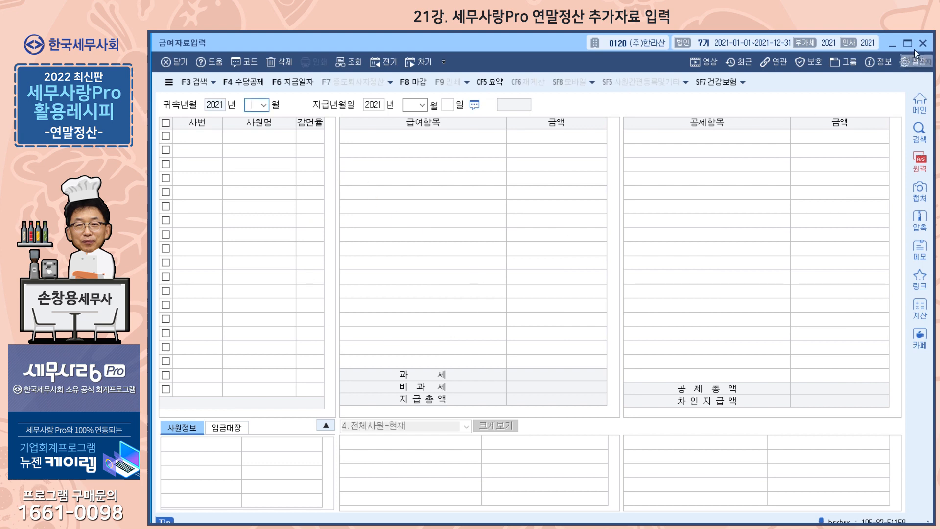
{"action": "left_click", "coordinate": [922, 43]}
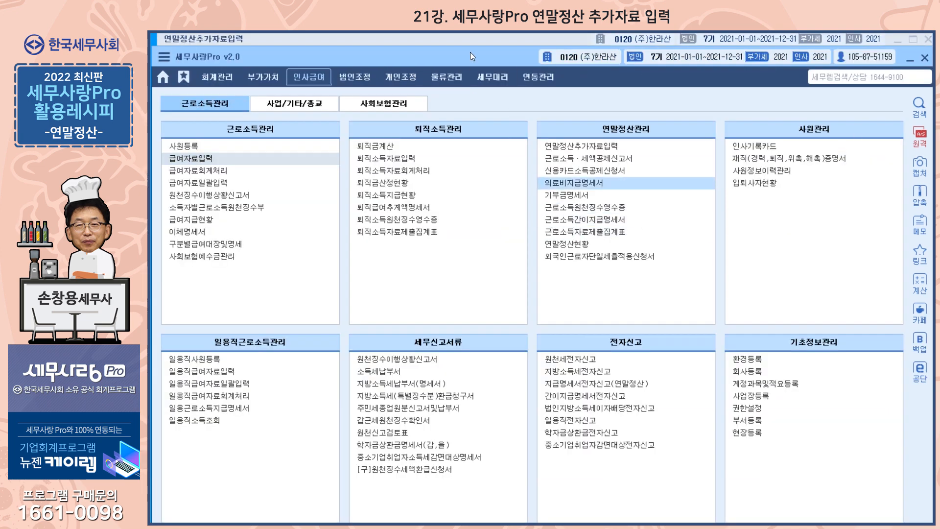
{"action": "left_click", "coordinate": [445, 37]}
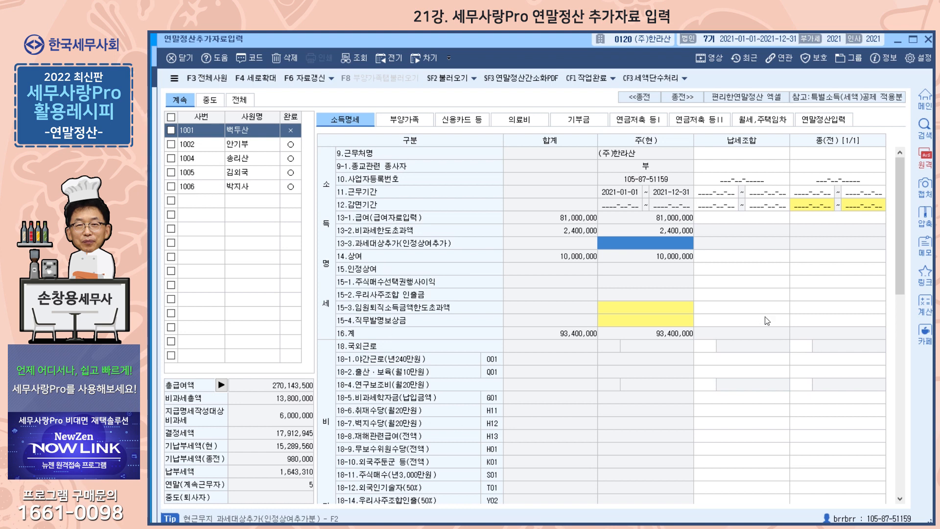
Scroll the 소득명세 grid and select employee 1002 to see previous-employer amounts
{"action": "left_click_drag", "start_coordinate": [897, 257], "coordinate": [866, 455]}
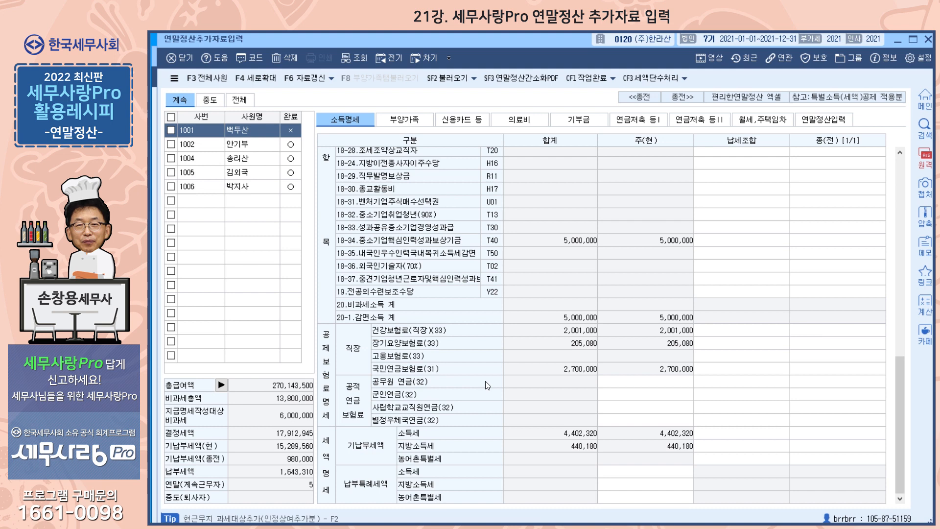
{"action": "left_click", "coordinate": [250, 145]}
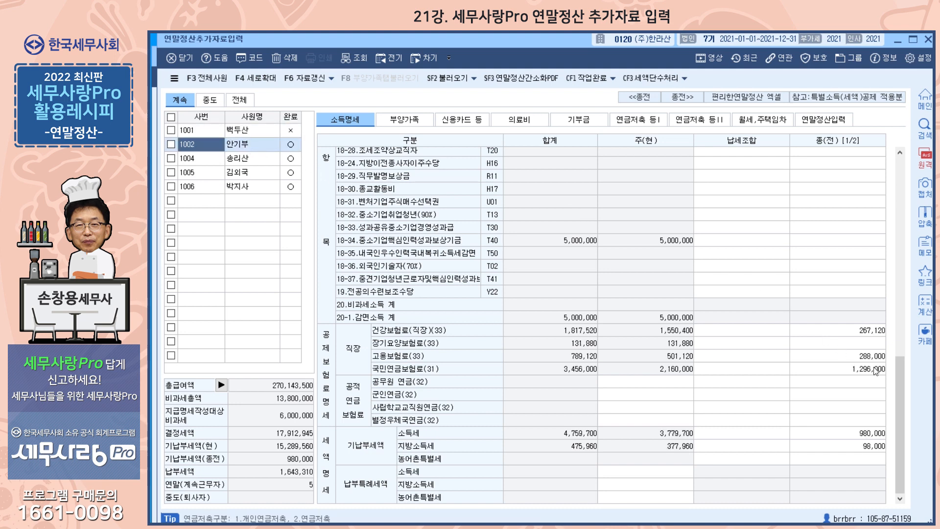
{"action": "left_click_drag", "start_coordinate": [897, 407], "coordinate": [891, 200]}
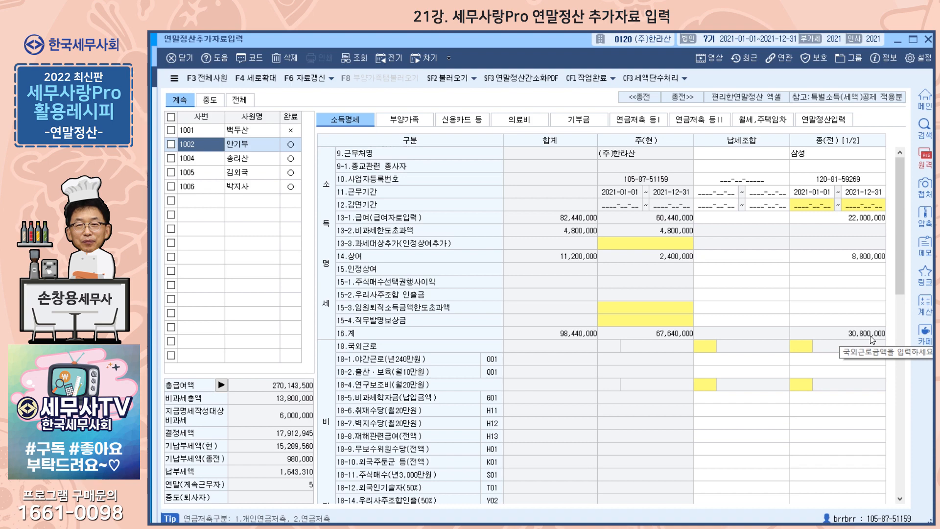
{"action": "left_click_drag", "start_coordinate": [901, 280], "coordinate": [895, 474]}
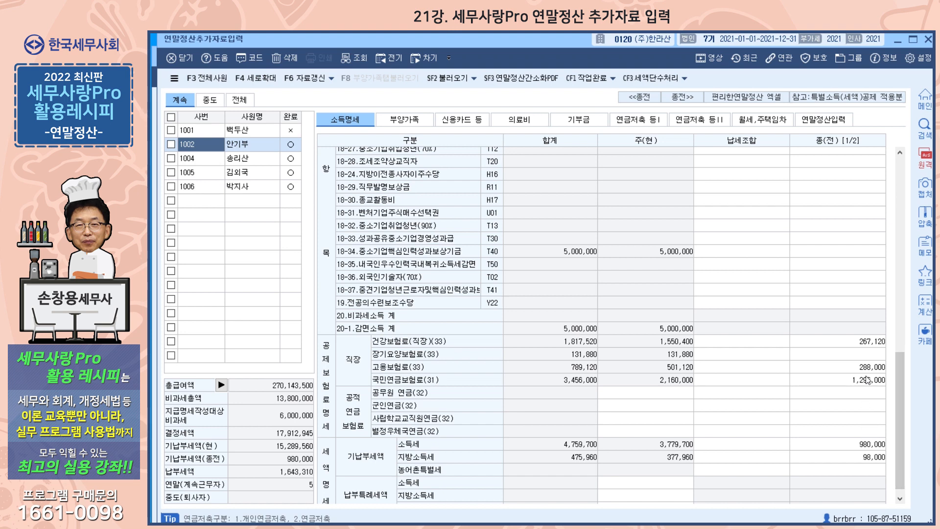
Check employee 1002's previous-employer tax and insurance cells, then open the 부양가족 tab
{"action": "left_click", "coordinate": [873, 448]}
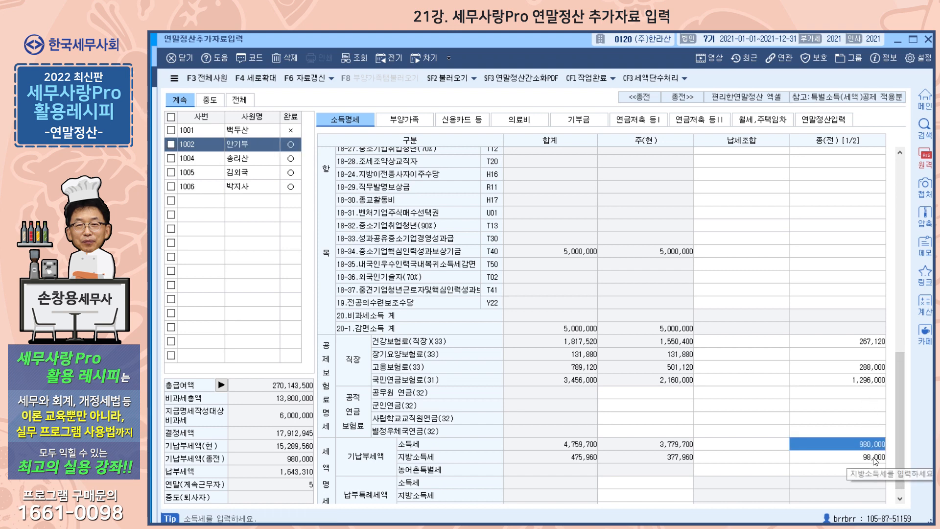
{"action": "left_click", "coordinate": [873, 457]}
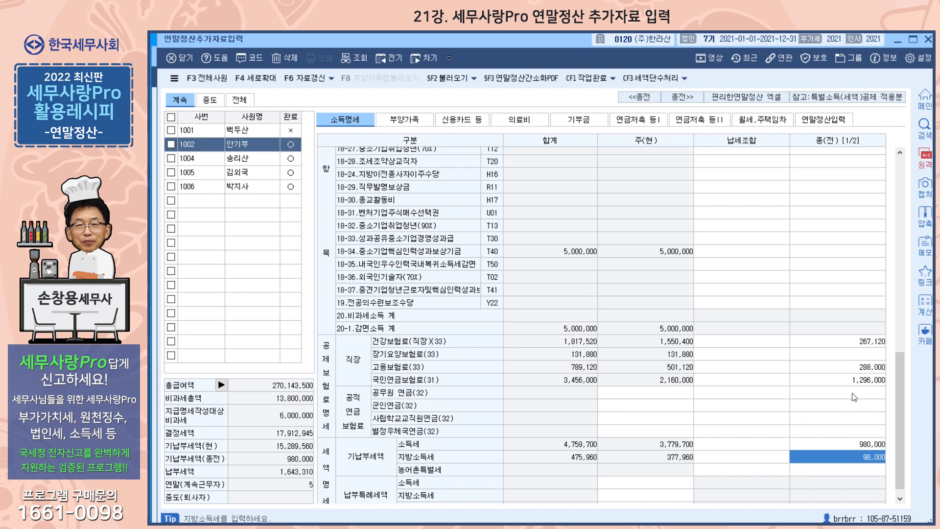
{"action": "left_click", "coordinate": [864, 381]}
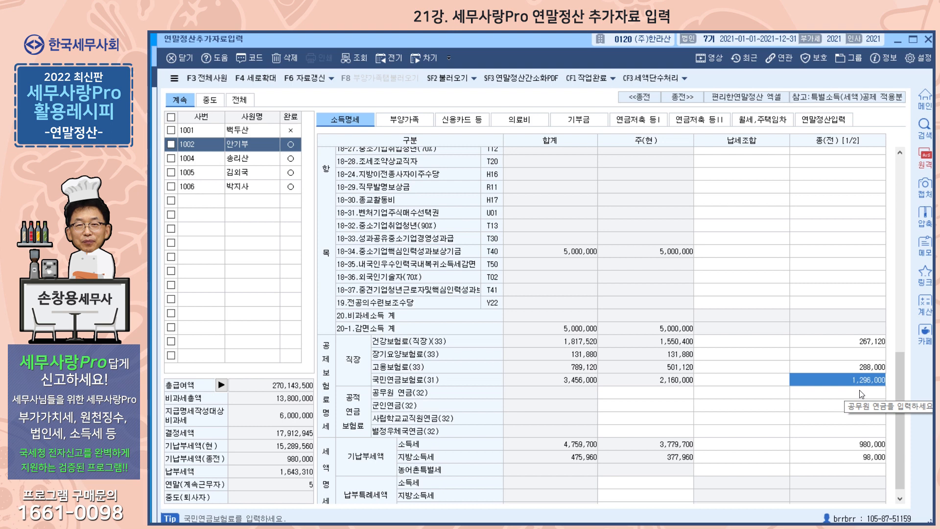
{"action": "left_click", "coordinate": [866, 341]}
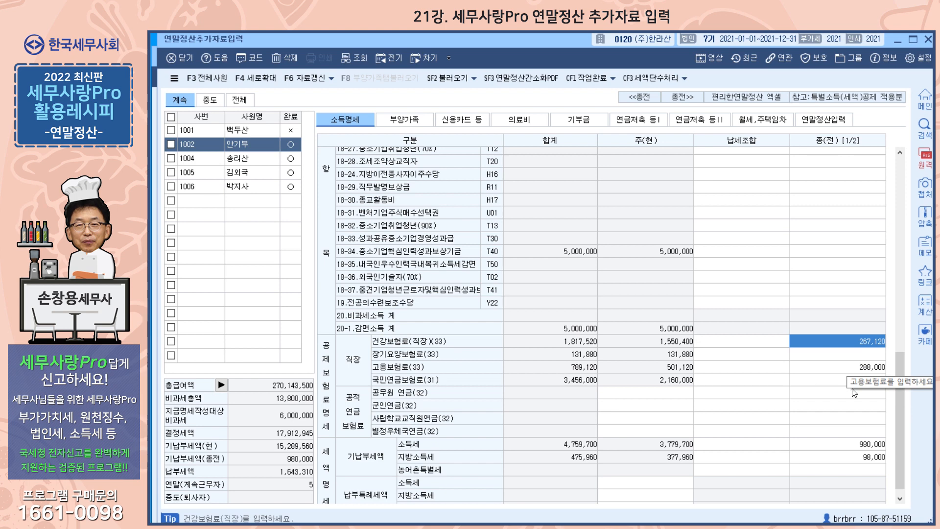
{"action": "left_click", "coordinate": [880, 370]}
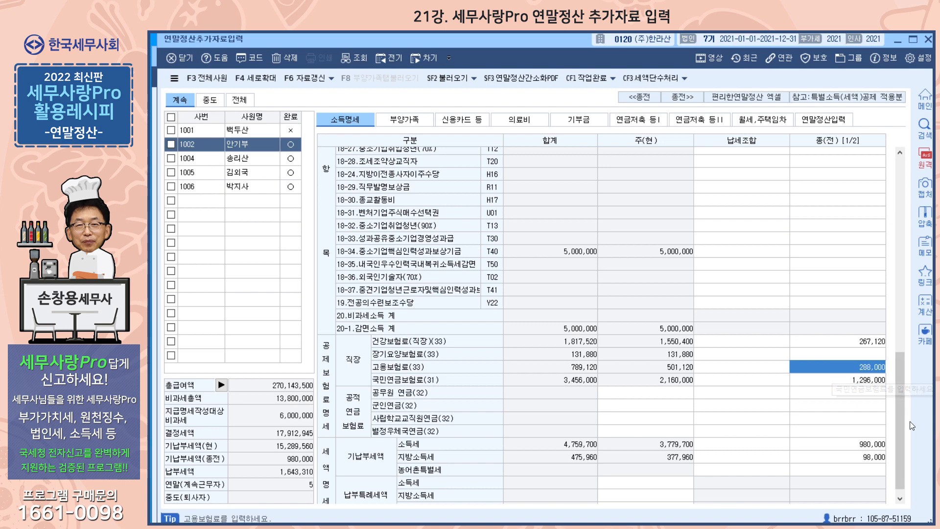
{"action": "left_click_drag", "start_coordinate": [901, 429], "coordinate": [897, 215]}
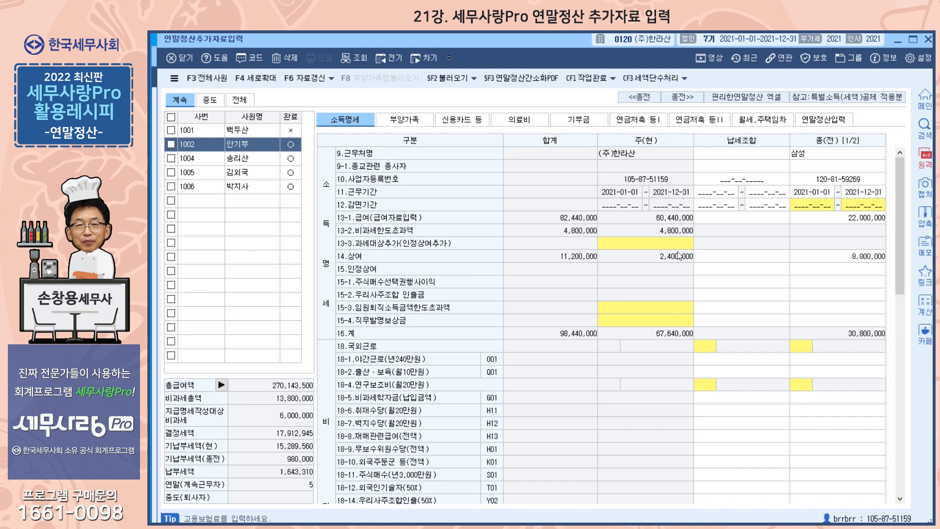
{"action": "left_click", "coordinate": [415, 119]}
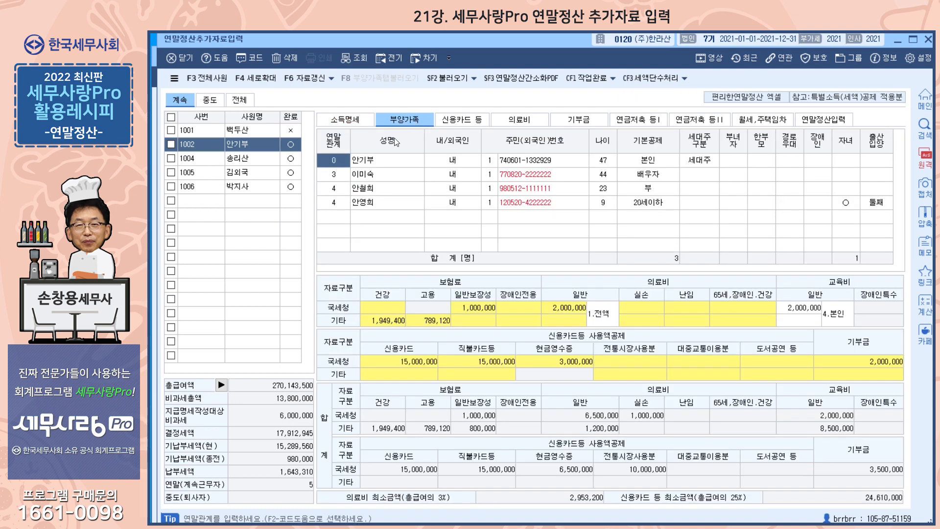
Show employee 1001's dependents, then switch to the 사원등록 screen
{"action": "left_click", "coordinate": [263, 131]}
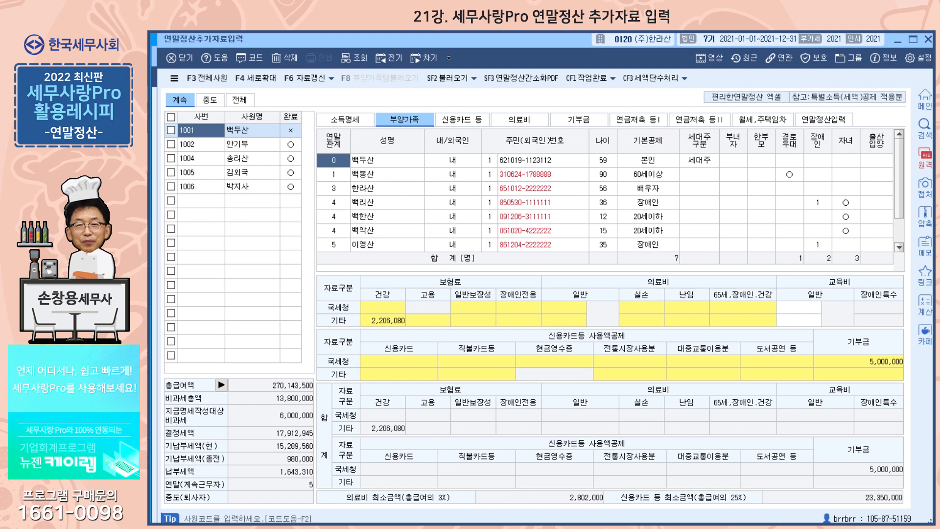
{"action": "left_click", "coordinate": [336, 523]}
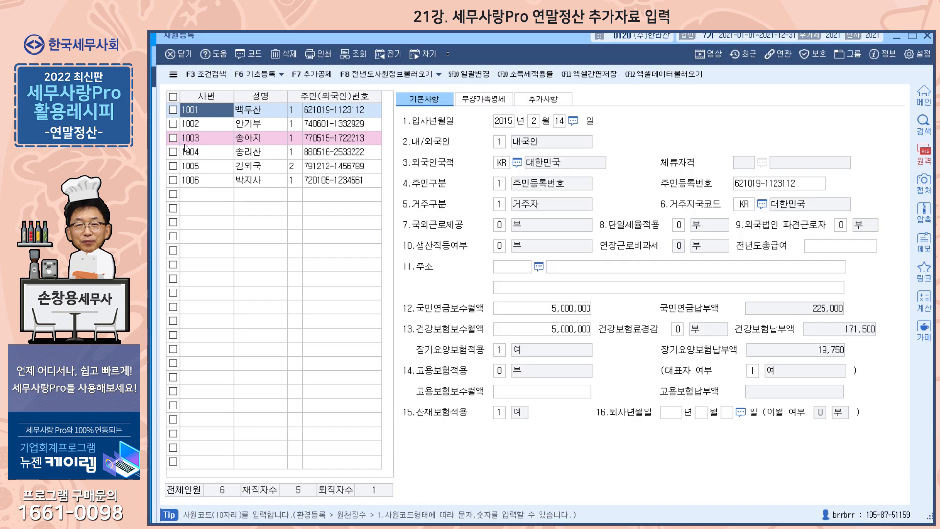
View 1001's 부양가족명세 in 사원등록, then bring 연말정산추가자료입력 back to the front
{"action": "left_click", "coordinate": [490, 103]}
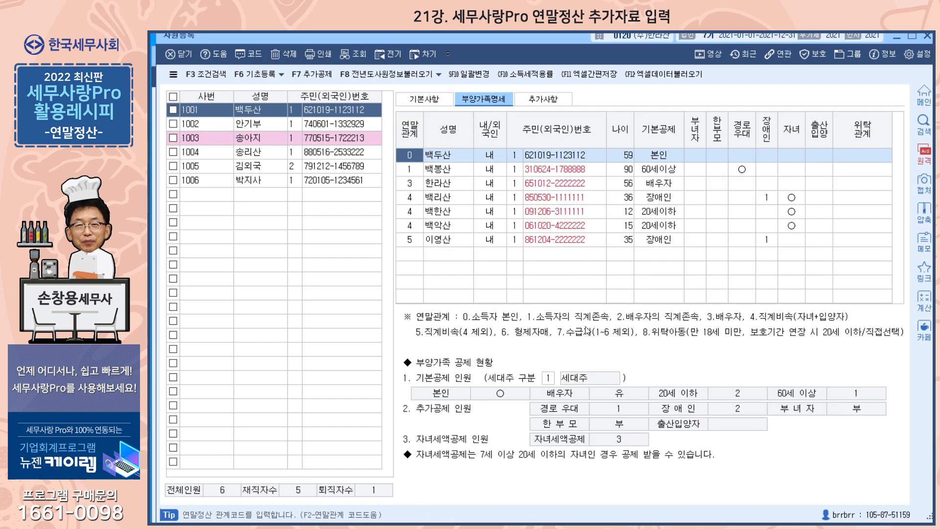
{"action": "left_click_drag", "start_coordinate": [499, 34], "coordinate": [454, 73]}
{"action": "left_click", "coordinate": [425, 39]}
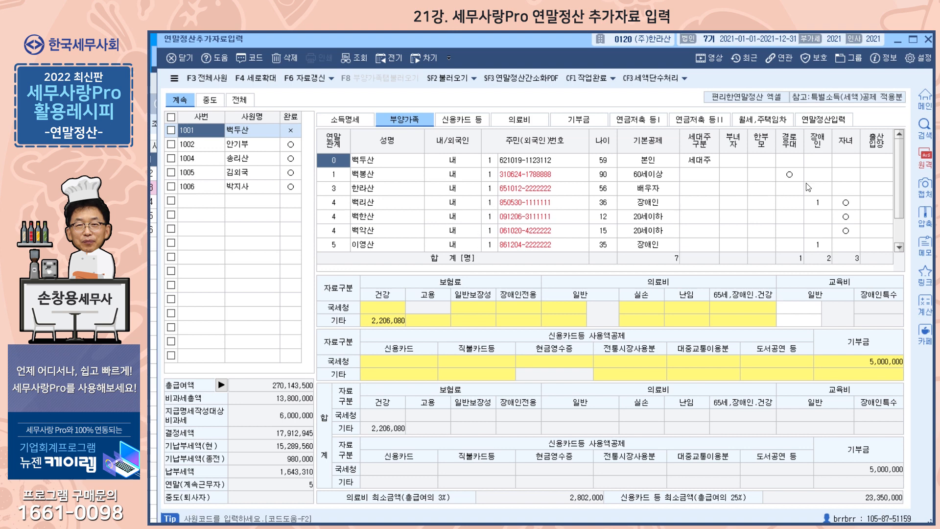
Scroll employee 1001's dependents grid and open the empty 2021 의료비 지급명세서
{"action": "left_click_drag", "start_coordinate": [900, 169], "coordinate": [905, 210]}
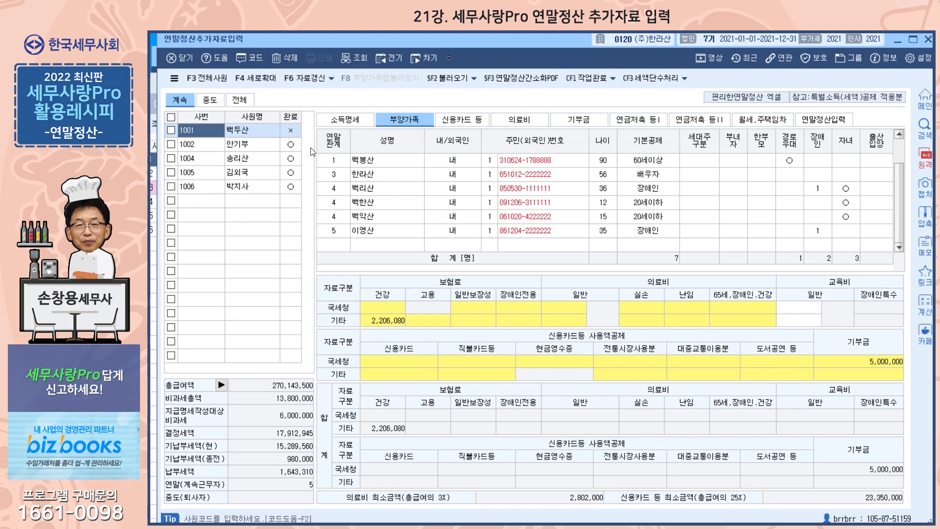
{"action": "left_click_drag", "start_coordinate": [481, 36], "coordinate": [480, 37]}
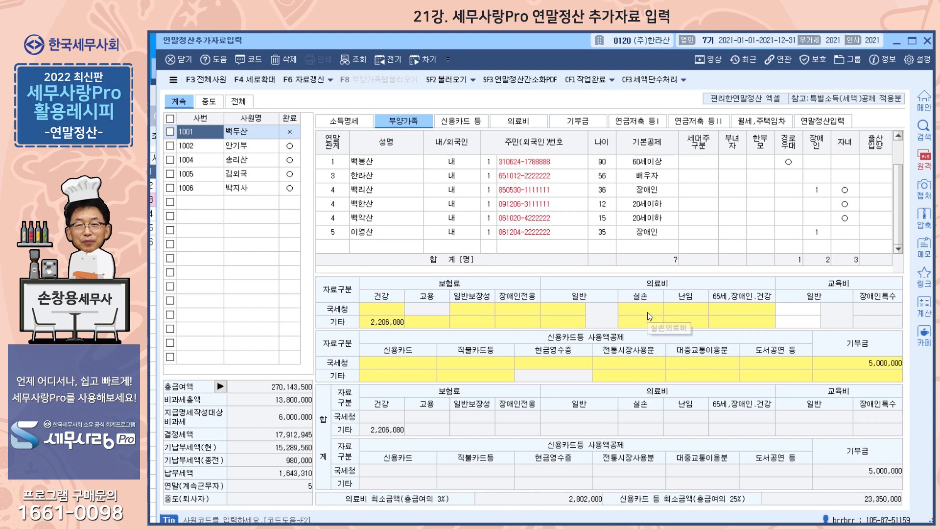
{"action": "left_click", "coordinate": [525, 121]}
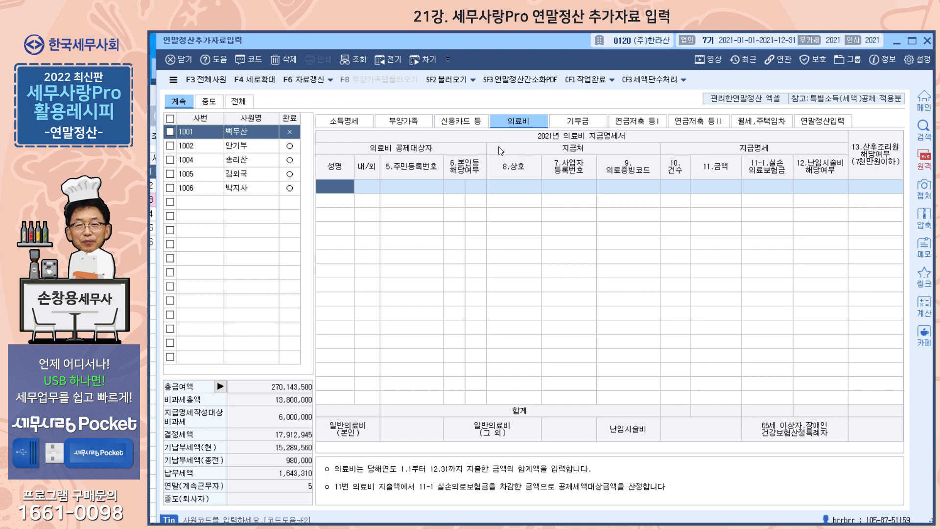
Review the 신용카드 등 spending and 기부금 조정 carryover records, then return to the 부양가족 tab
{"action": "left_click", "coordinate": [409, 122]}
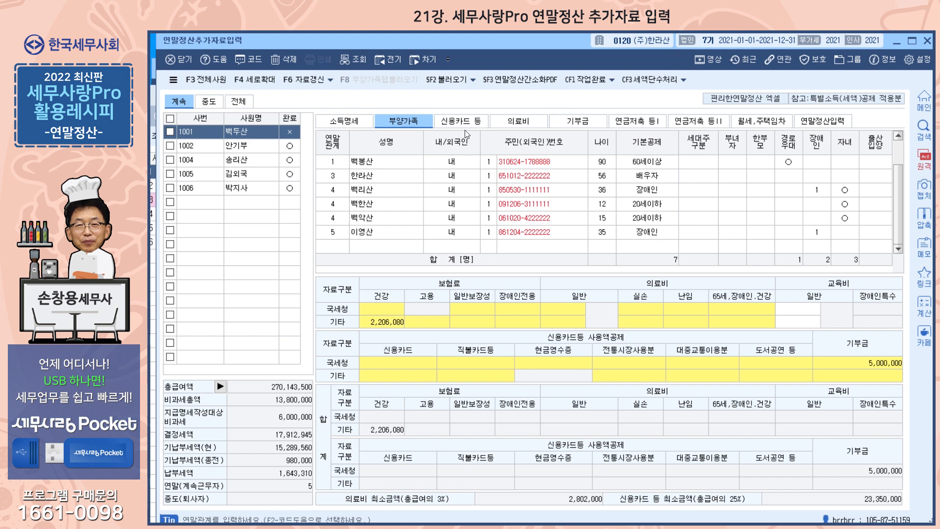
{"action": "left_click", "coordinate": [460, 122]}
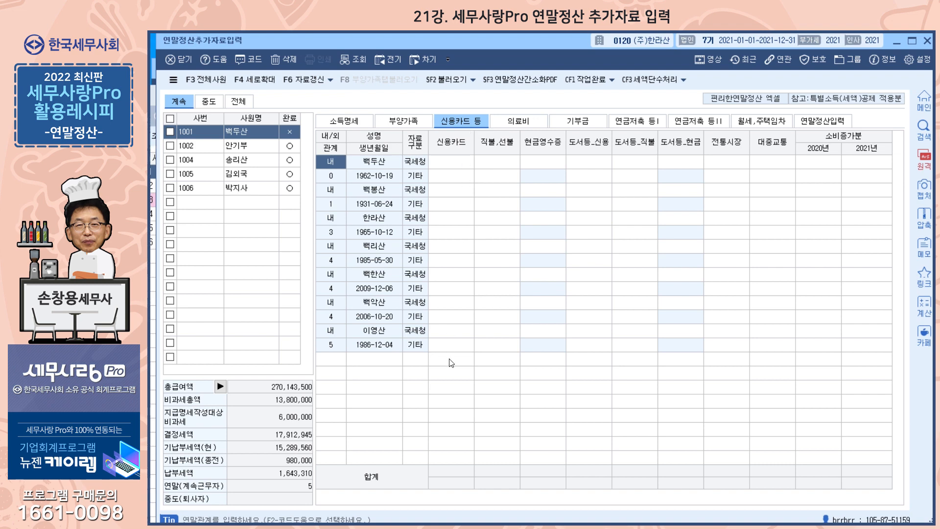
{"action": "left_click", "coordinate": [404, 121]}
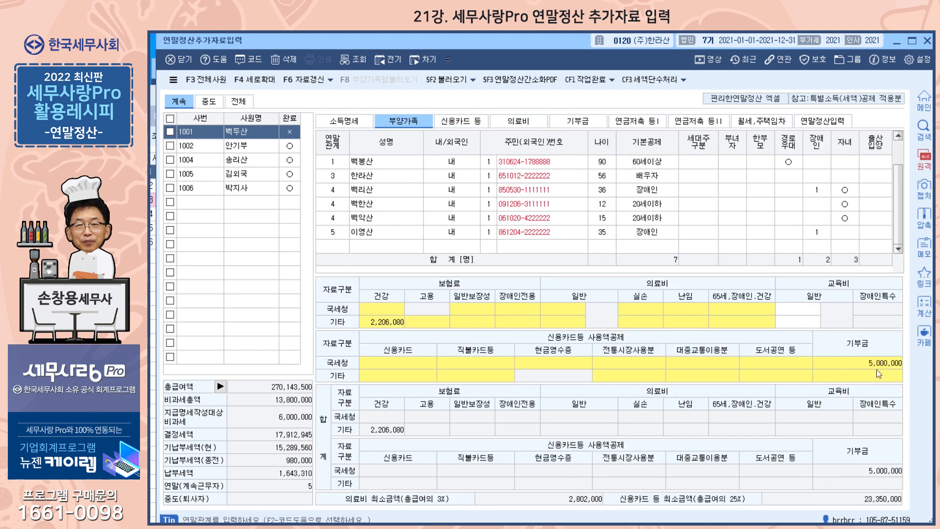
{"action": "left_click", "coordinate": [588, 125]}
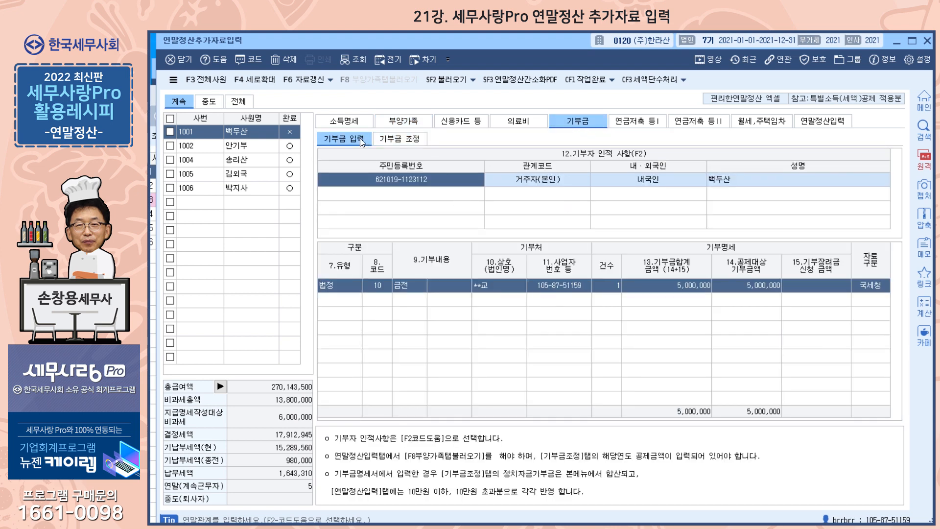
{"action": "left_click", "coordinate": [400, 138]}
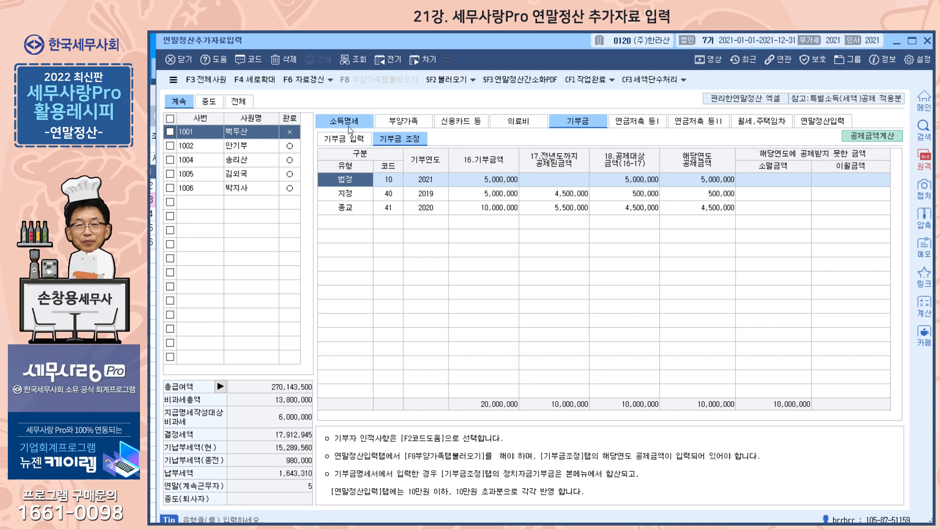
{"action": "left_click", "coordinate": [416, 121]}
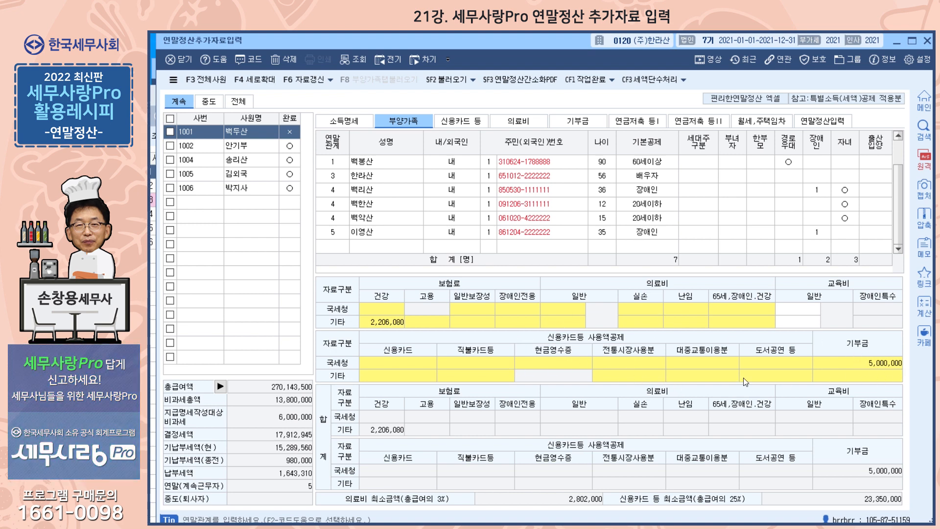
Enter a 1,000,000 education expense of type 2.초중고 for the 12-year-old dependent
{"action": "left_click", "coordinate": [813, 311]}
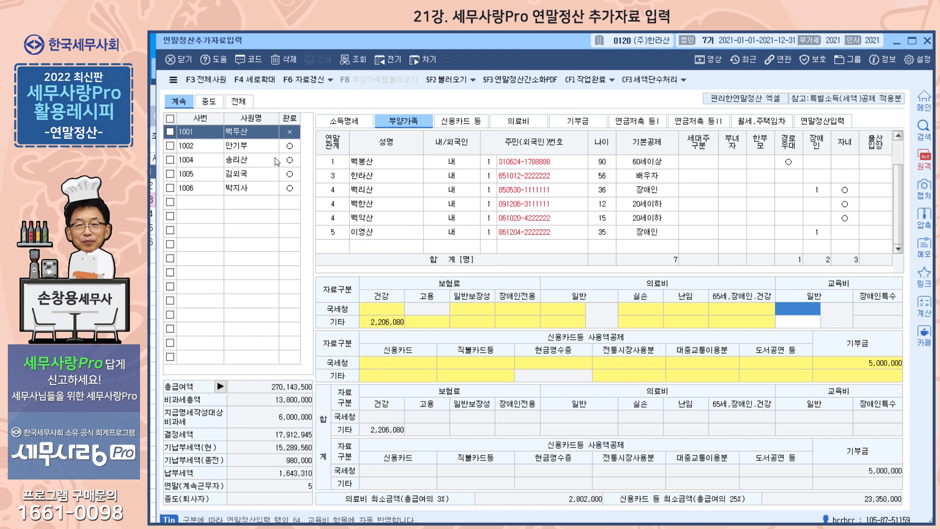
{"action": "left_click", "coordinate": [372, 211]}
{"action": "left_click", "coordinate": [794, 312]}
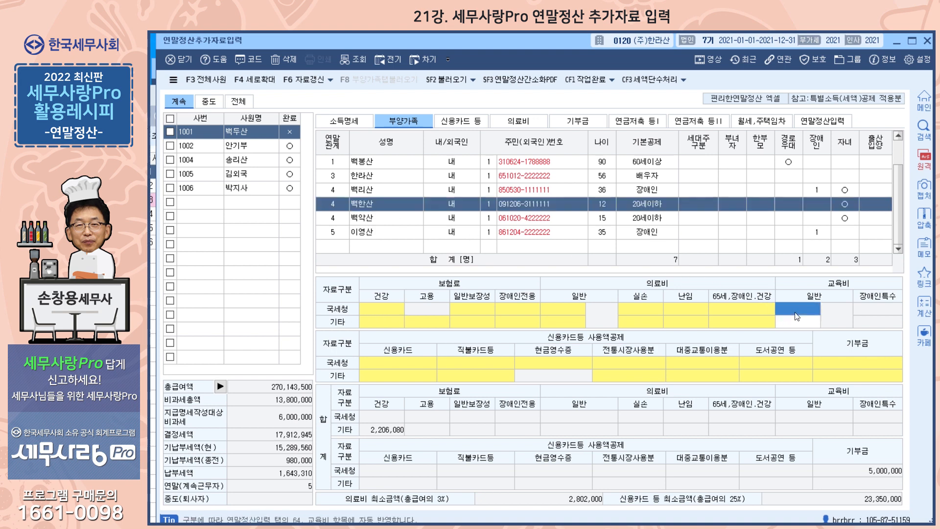
{"action": "type", "text": "1000000"}
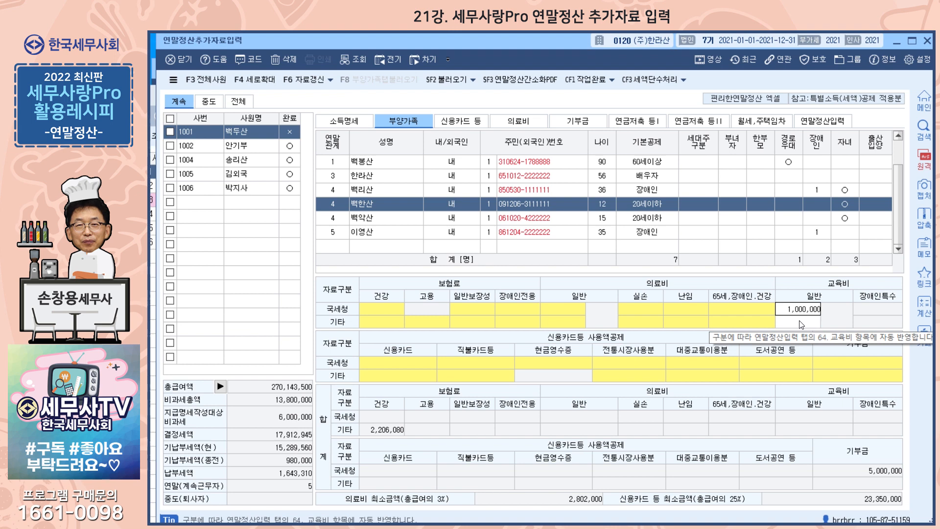
{"action": "key", "text": "Return"}
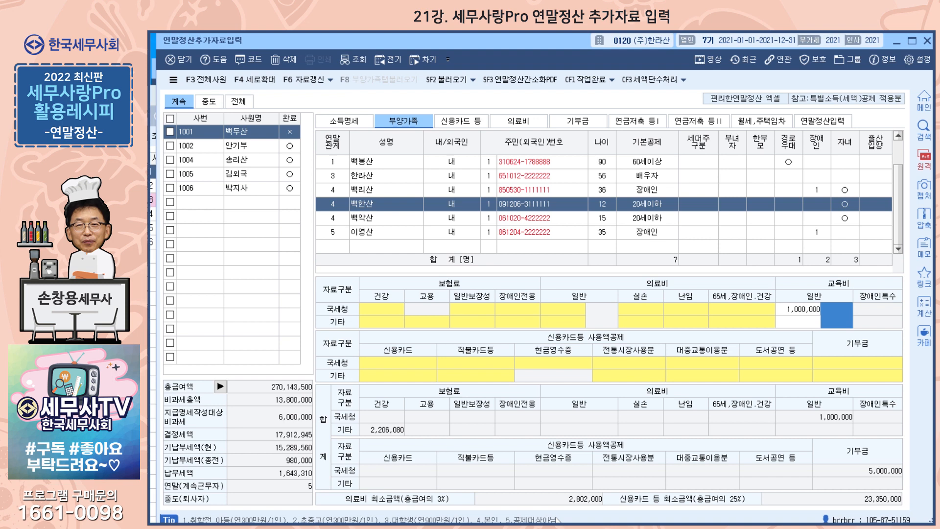
{"action": "type", "text": "2"}
{"action": "key", "text": "Return"}
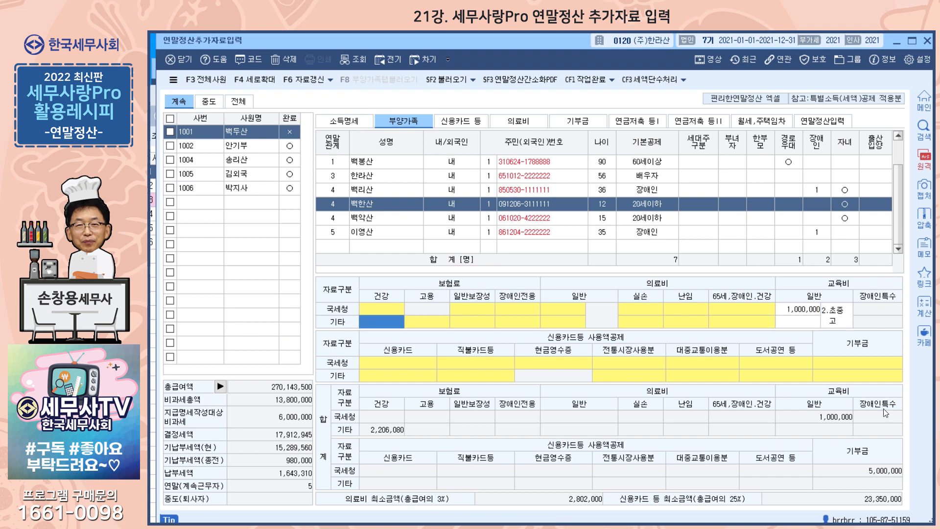
{"action": "left_click", "coordinate": [835, 319]}
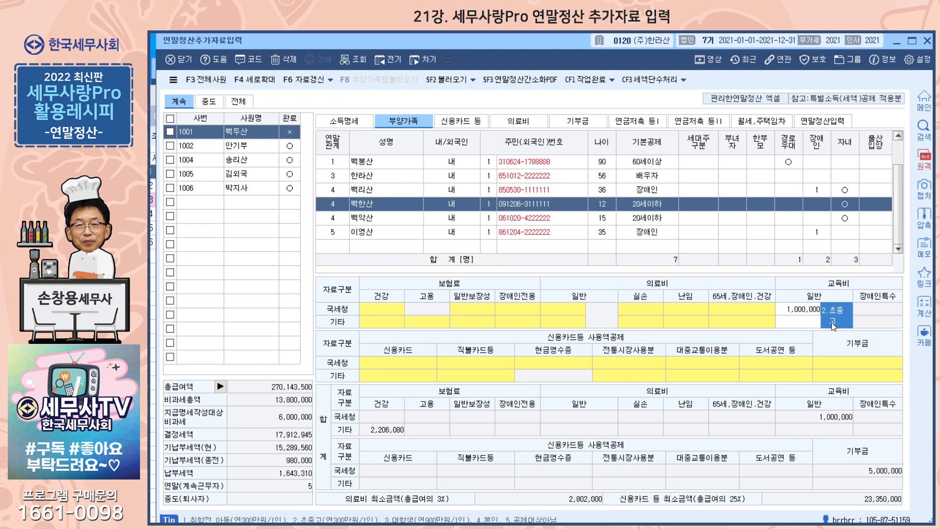
Correct the education expense to 5,000,000 and bring up the 연말정산입력 calculation sheet
{"action": "left_click", "coordinate": [807, 310]}
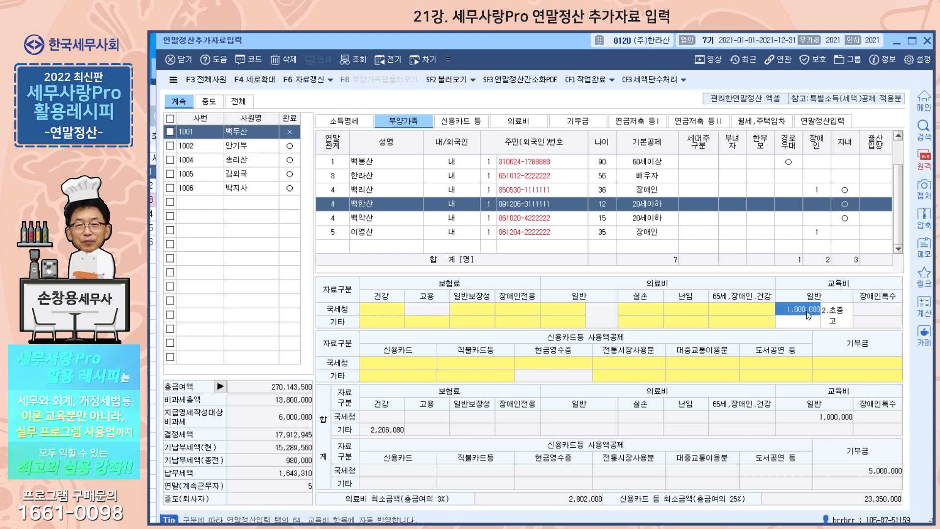
{"action": "type", "text": "5000000"}
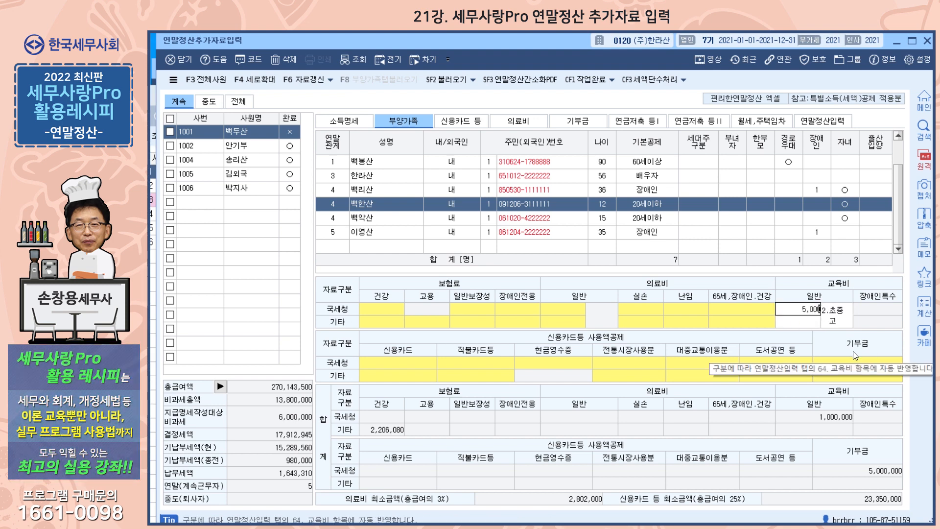
{"action": "key", "text": "Return"}
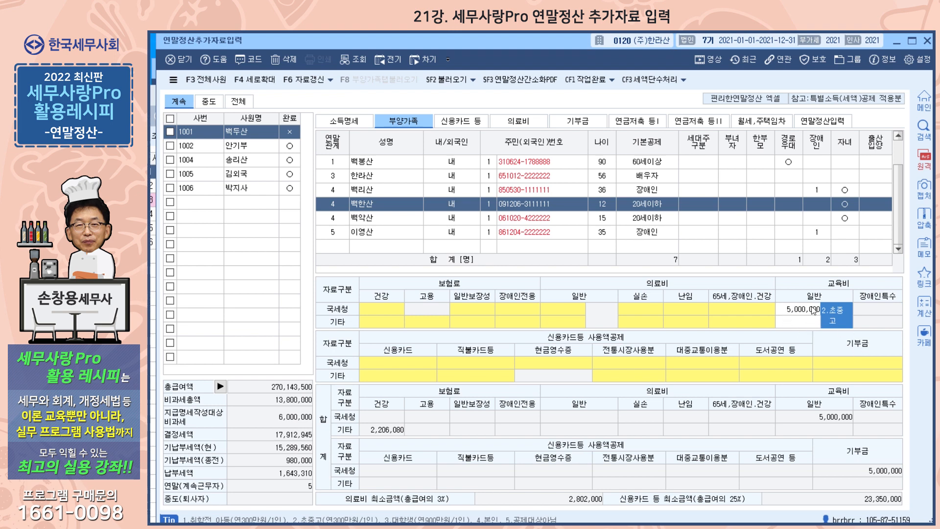
{"action": "left_click", "coordinate": [824, 121]}
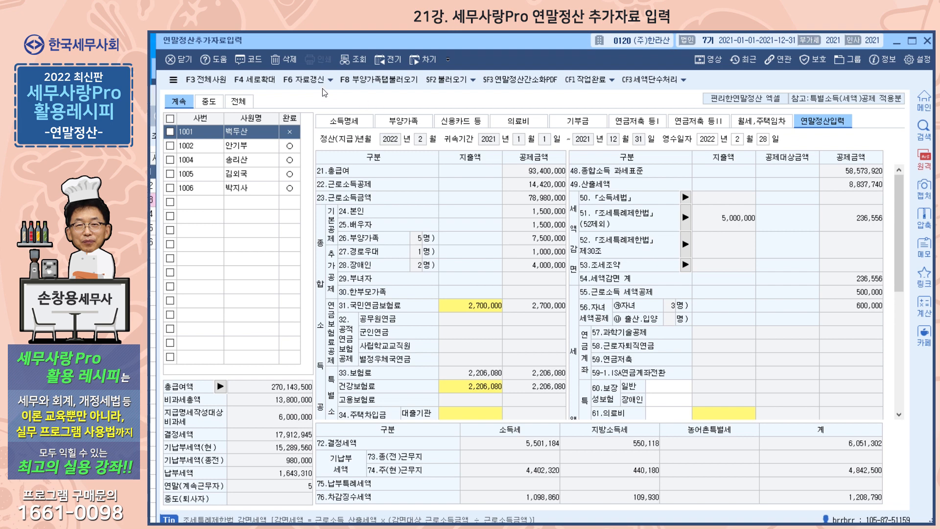
Import the dependents' expense data into the settlement, check the education amount, then return to 부양가족
{"action": "left_click", "coordinate": [387, 84]}
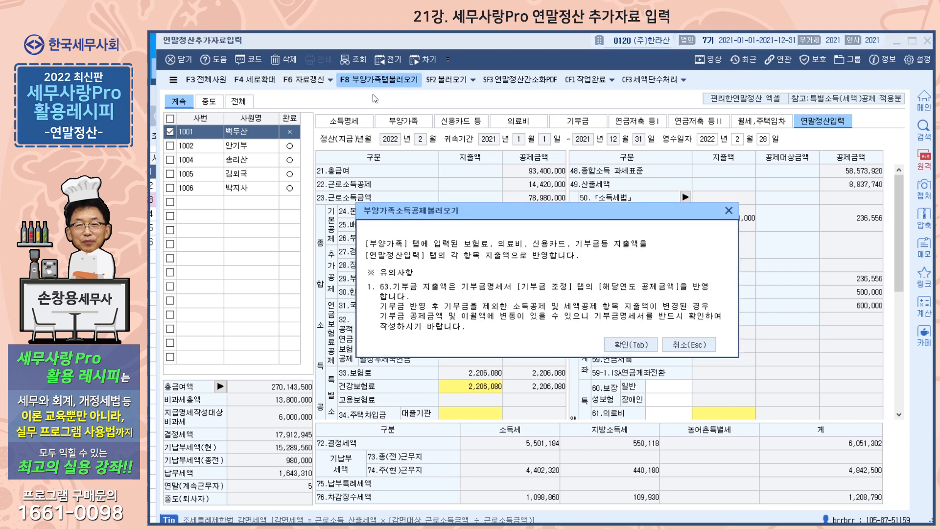
{"action": "left_click", "coordinate": [645, 349]}
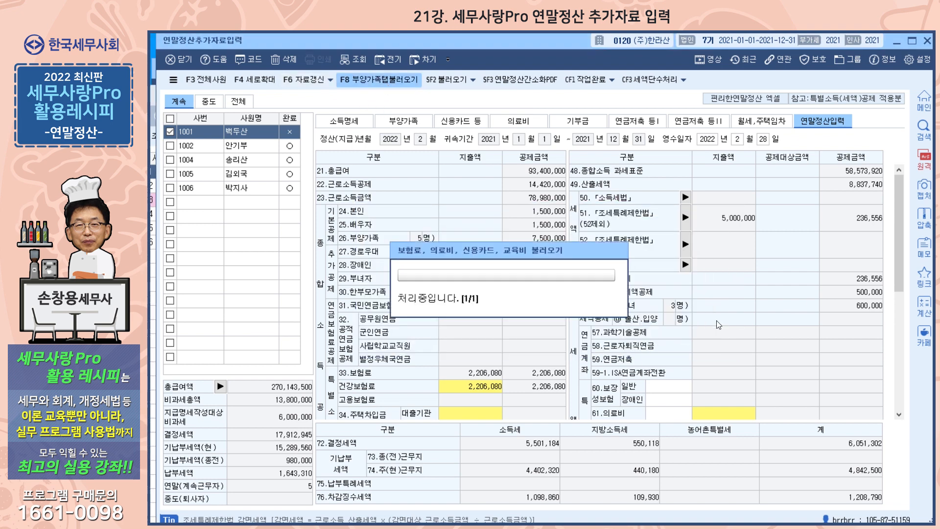
{"action": "left_click_drag", "start_coordinate": [896, 267], "coordinate": [896, 308]}
{"action": "left_click", "coordinate": [667, 313]}
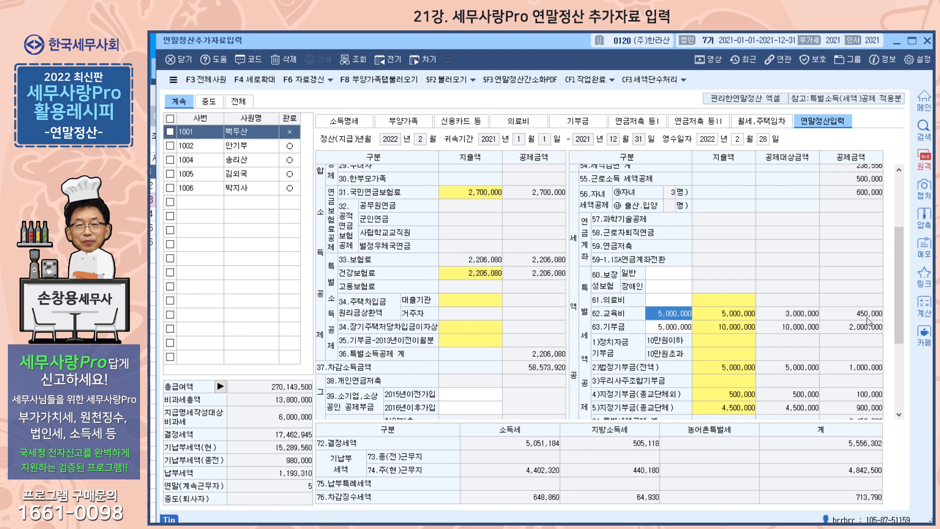
{"action": "left_click", "coordinate": [414, 123]}
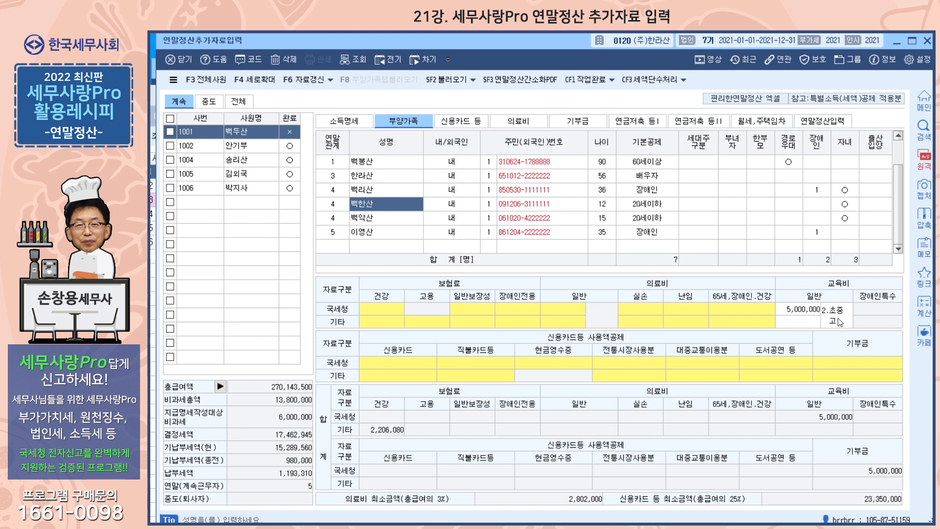
Verify the child's 5,000,000 초중고 expense, then bring up the 본인 row's 보험료 breakdown for employee 1001
{"action": "left_click", "coordinate": [803, 311]}
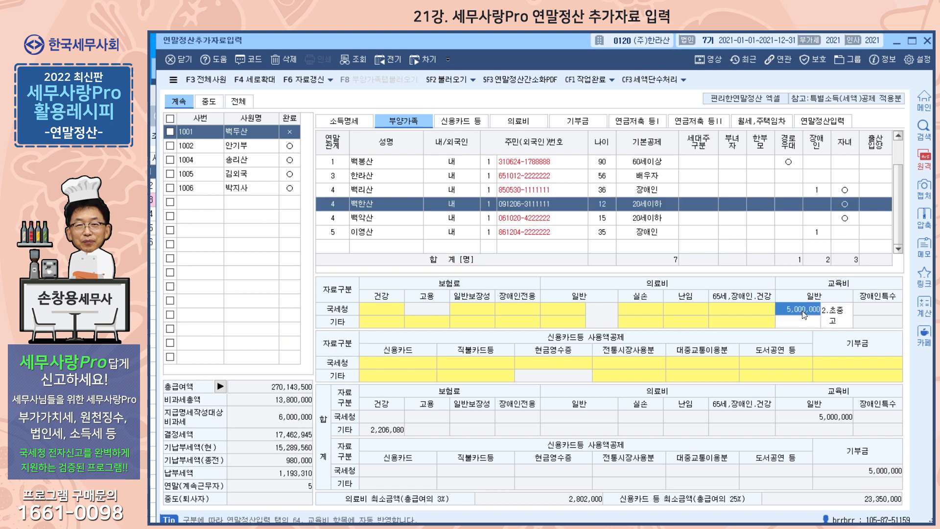
{"action": "left_click", "coordinate": [835, 323]}
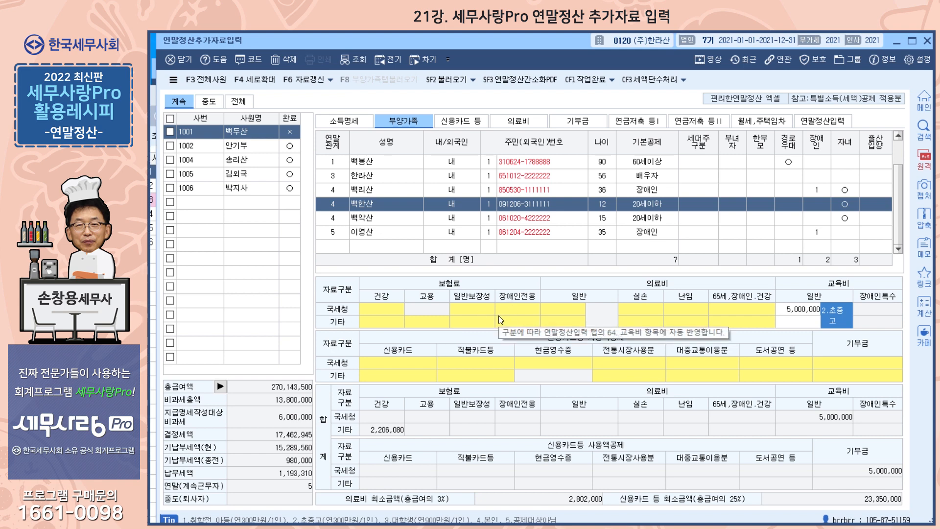
{"action": "left_click", "coordinate": [249, 136]}
{"action": "left_click", "coordinate": [393, 166]}
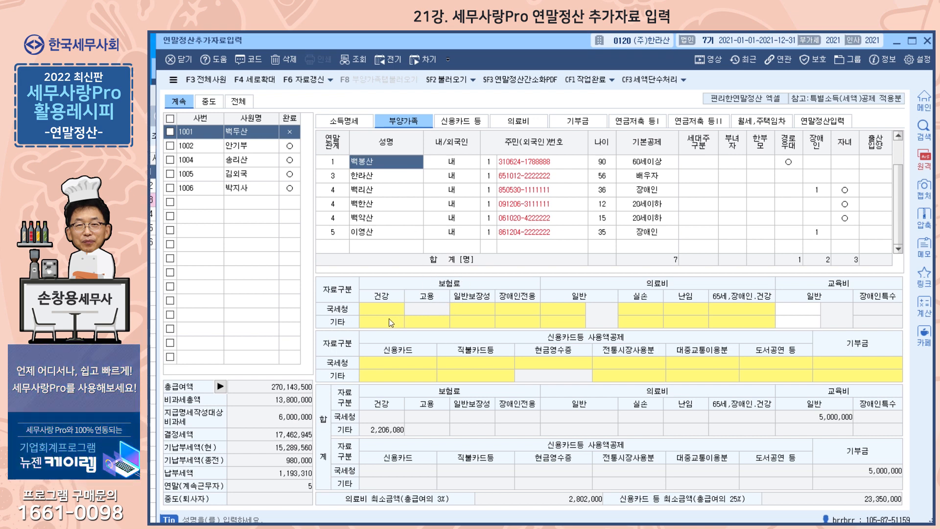
{"action": "key", "text": "Up"}
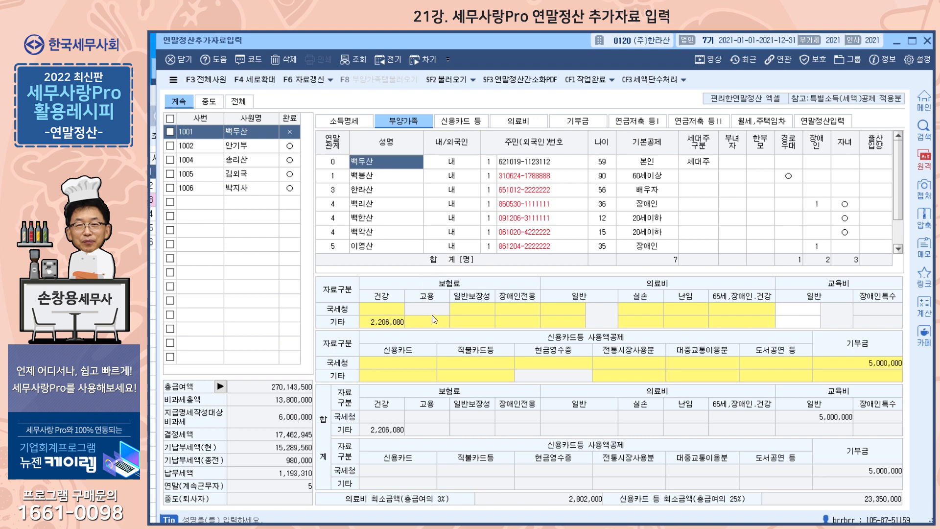
{"action": "double_click", "coordinate": [479, 319]}
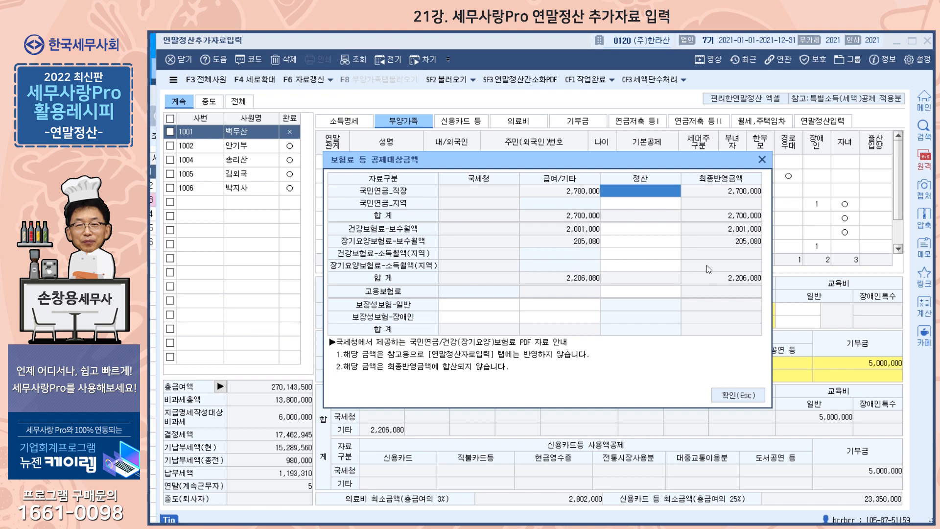
Enter 보장성보험-일반 of 1,000,000 under 국세청 and 500,000 under 급여/기타, then confirm
{"action": "left_click", "coordinate": [508, 305]}
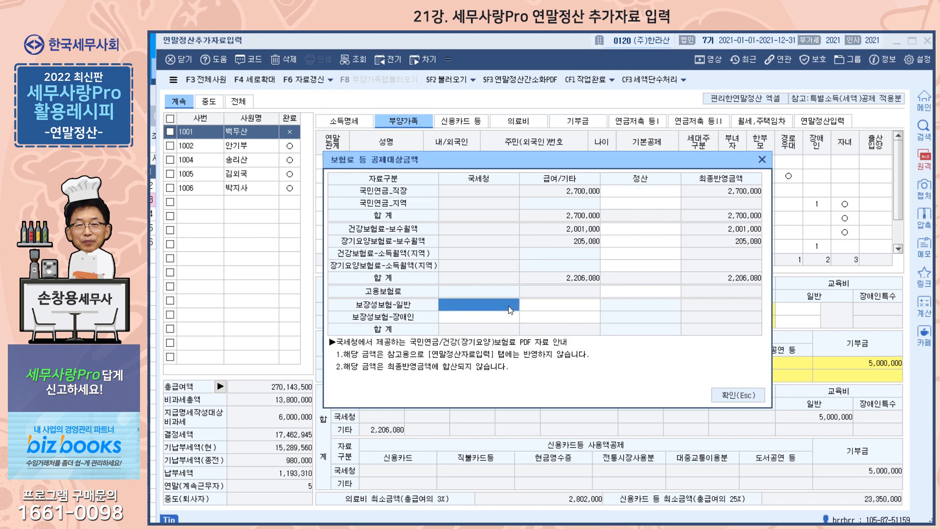
{"action": "type", "text": "1000000"}
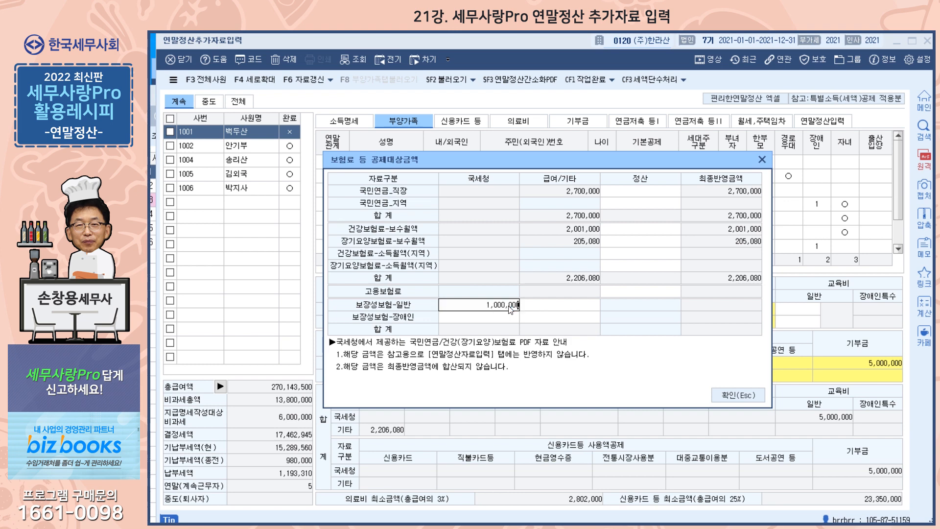
{"action": "key", "text": "Return"}
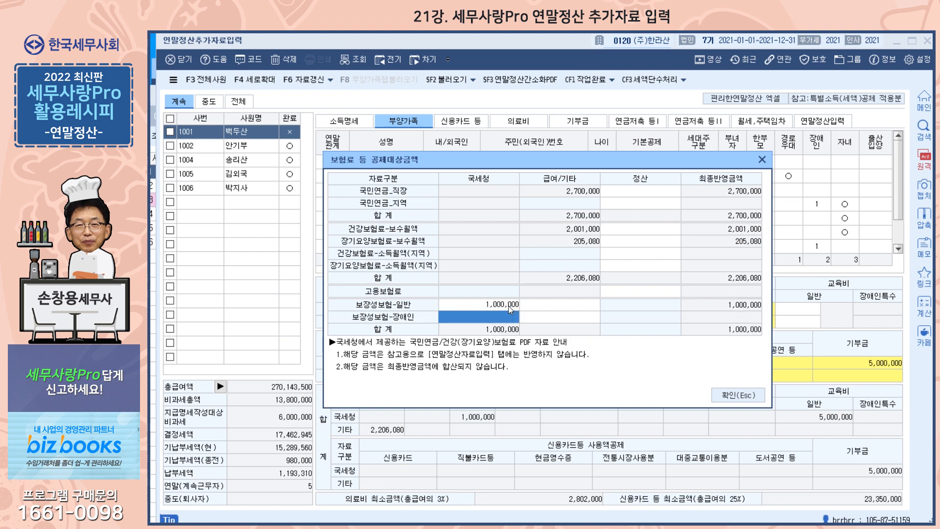
{"action": "left_click", "coordinate": [572, 308]}
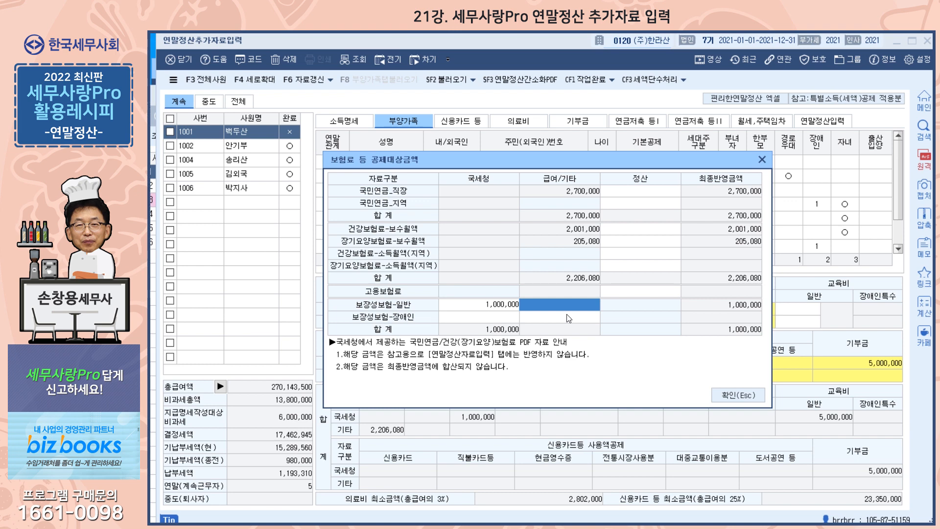
{"action": "type", "text": "500"}
{"action": "type", "text": "000"}
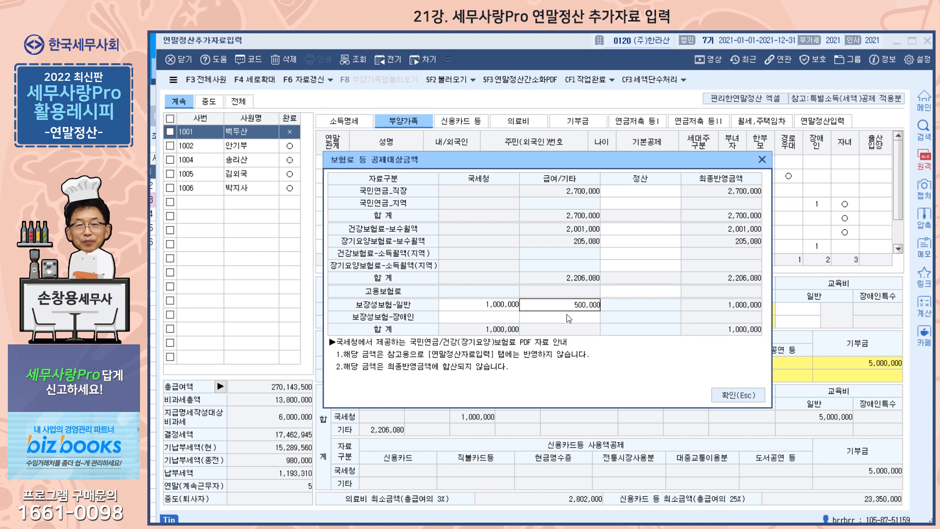
{"action": "key", "text": "Return"}
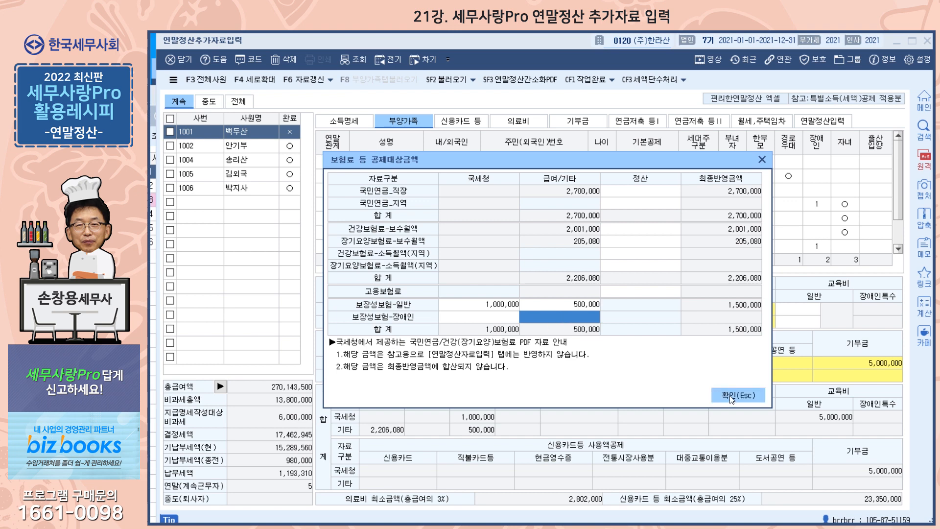
{"action": "left_click", "coordinate": [730, 395]}
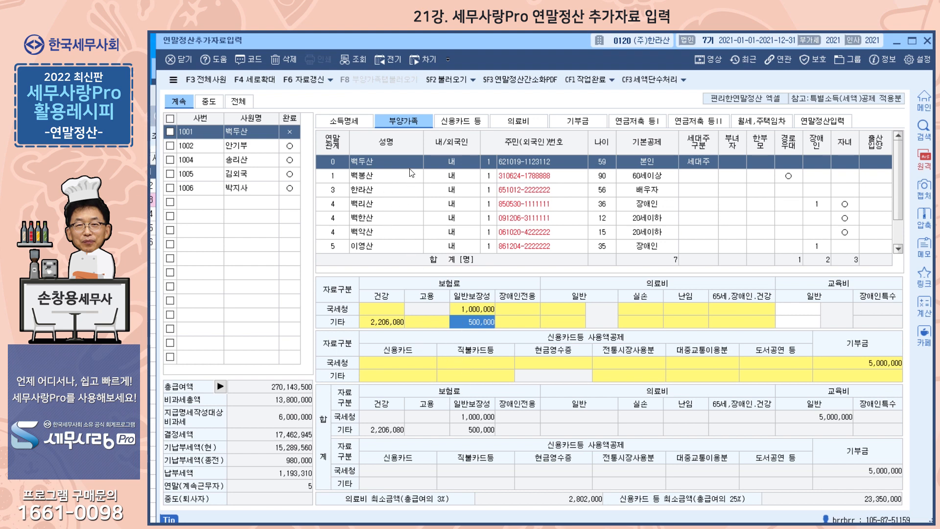
For the 36-year-old 장애인 dependent, enter 2,000,000 in 보장성보험-장애인 국세청 and confirm
{"action": "left_click", "coordinate": [398, 205]}
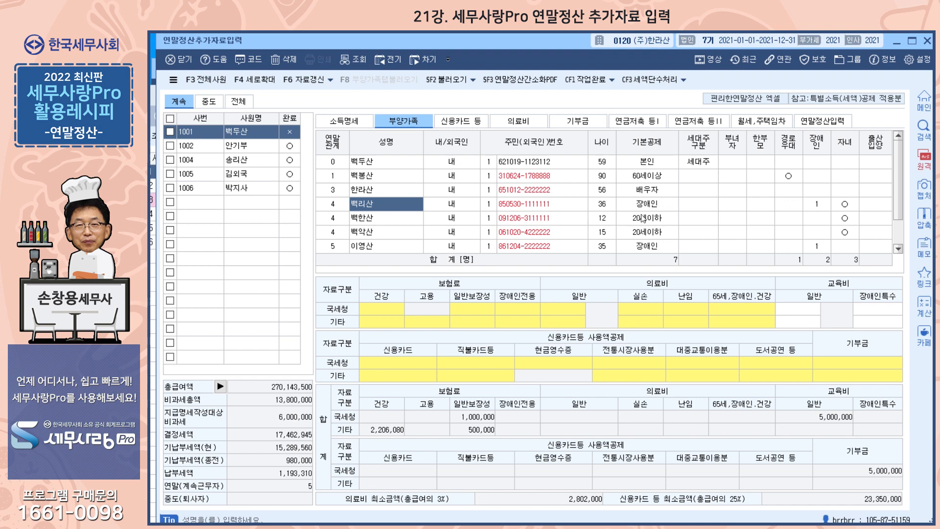
{"action": "left_click", "coordinate": [469, 327]}
{"action": "double_click", "coordinate": [470, 327]}
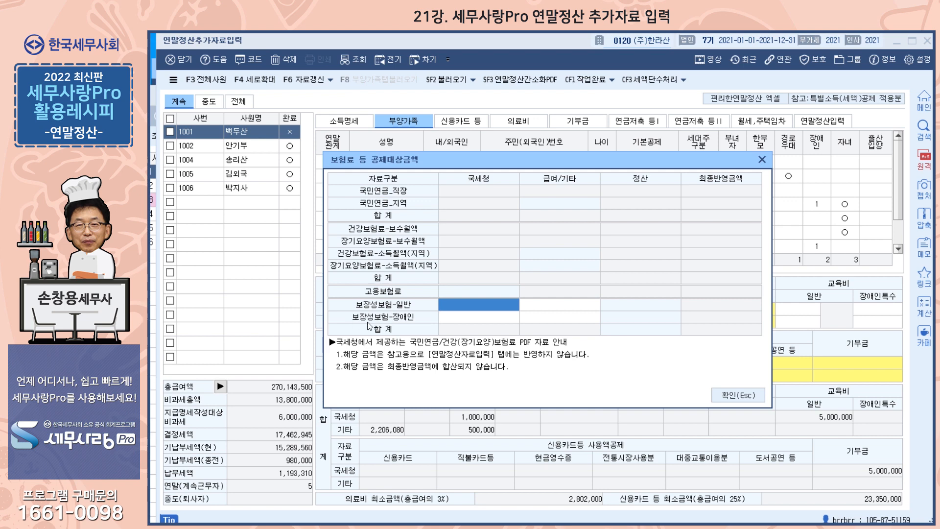
{"action": "left_click", "coordinate": [473, 320]}
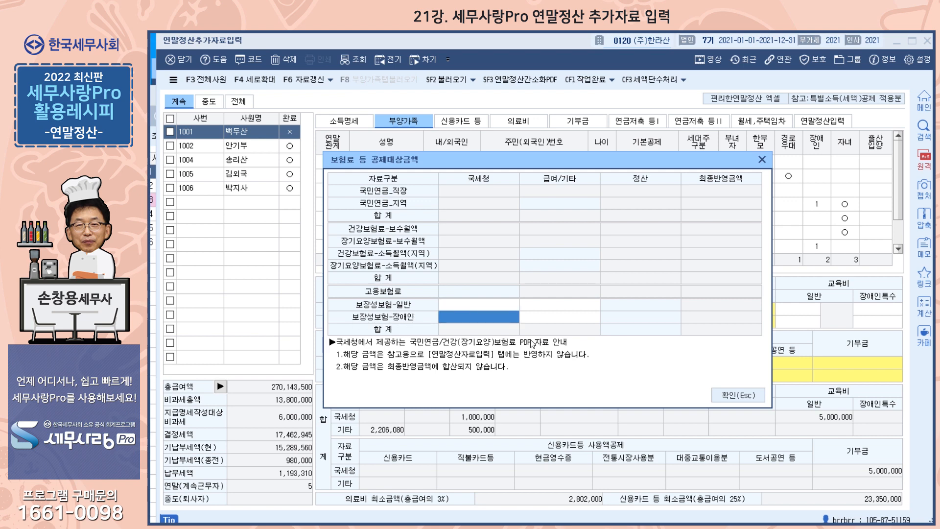
{"action": "type", "text": "2,000,000"}
{"action": "key", "text": "Return"}
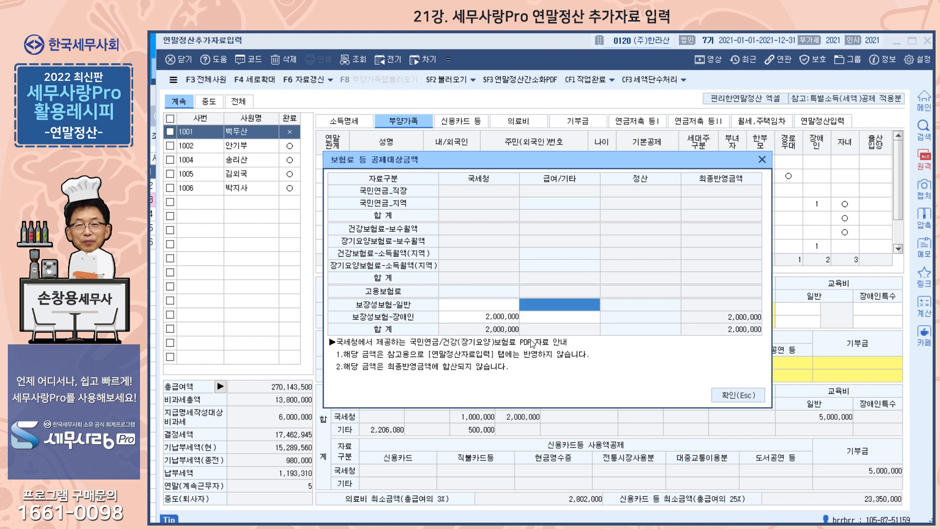
{"action": "left_click", "coordinate": [732, 395]}
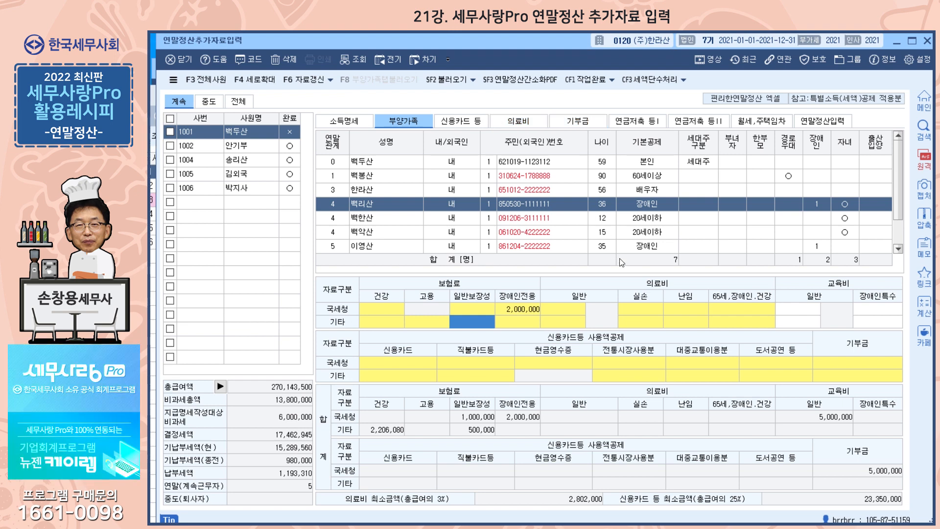
Switch to the 의료비 tab showing the empty 2021년 의료비 지급명세서
{"action": "double_click", "coordinate": [578, 313]}
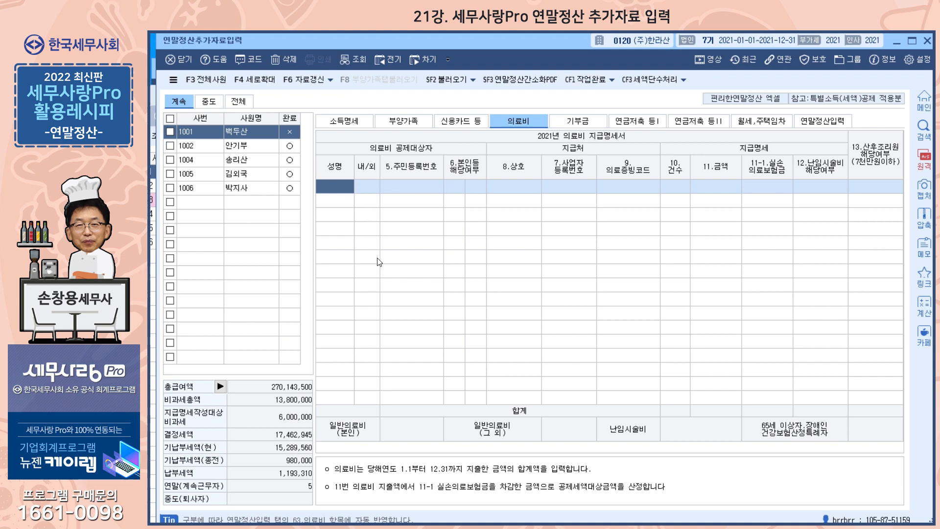
Add a 본인 medical row: 1.국세청장 evidence, 1 case, 5,000,000 paid, 2,000,000 실손의료보험금
{"action": "key", "text": "F2"}
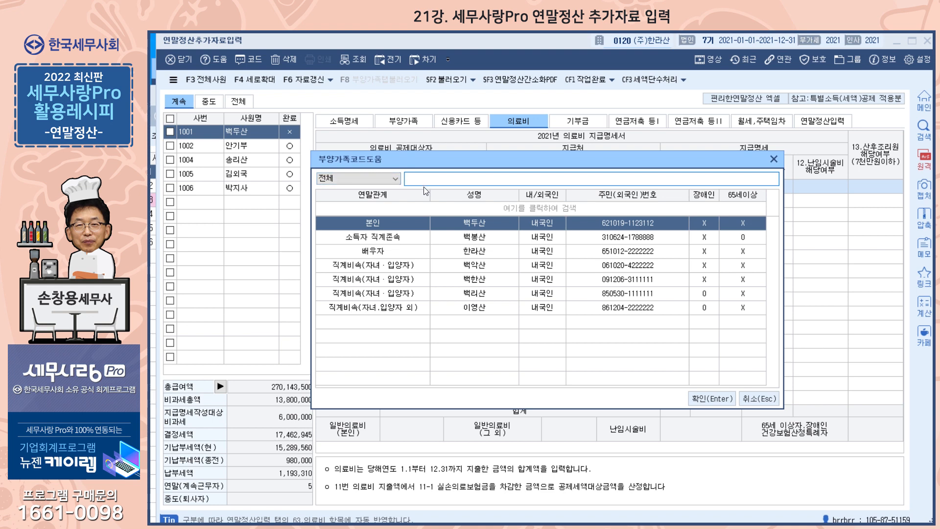
{"action": "left_click", "coordinate": [713, 398]}
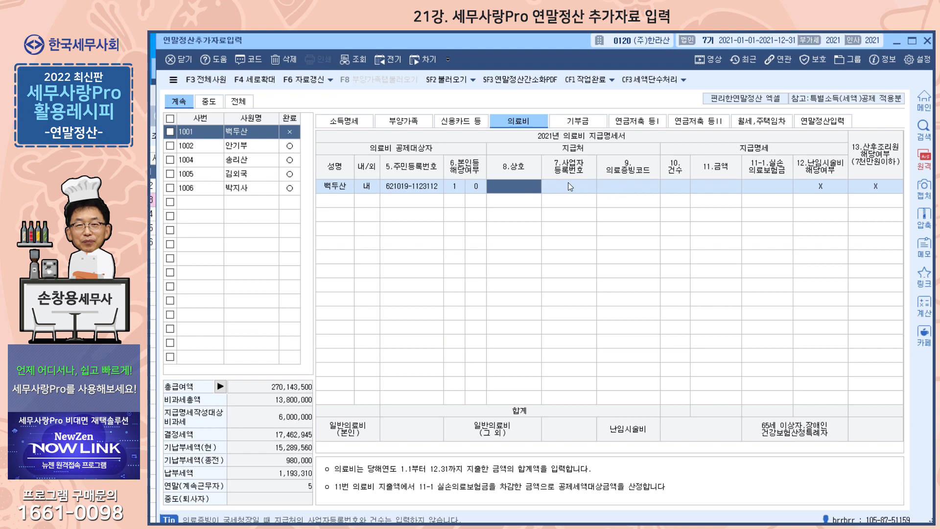
{"action": "left_click", "coordinate": [626, 188]}
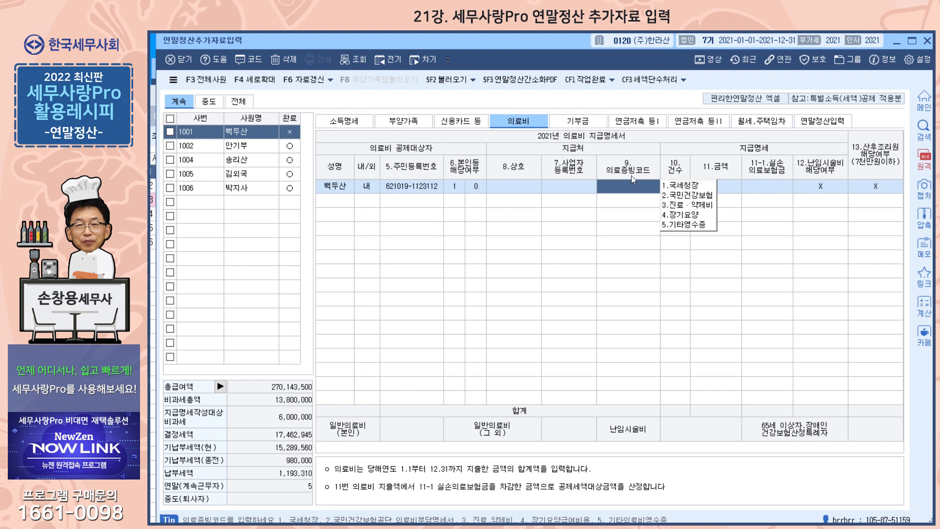
{"action": "left_click", "coordinate": [681, 186]}
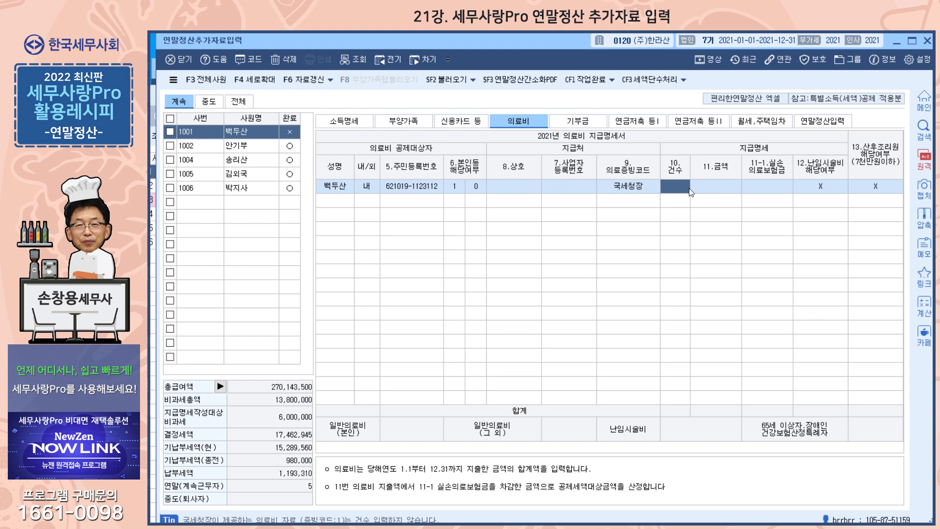
{"action": "type", "text": "1"}
{"action": "key", "text": "Return"}
{"action": "type", "text": "5000000"}
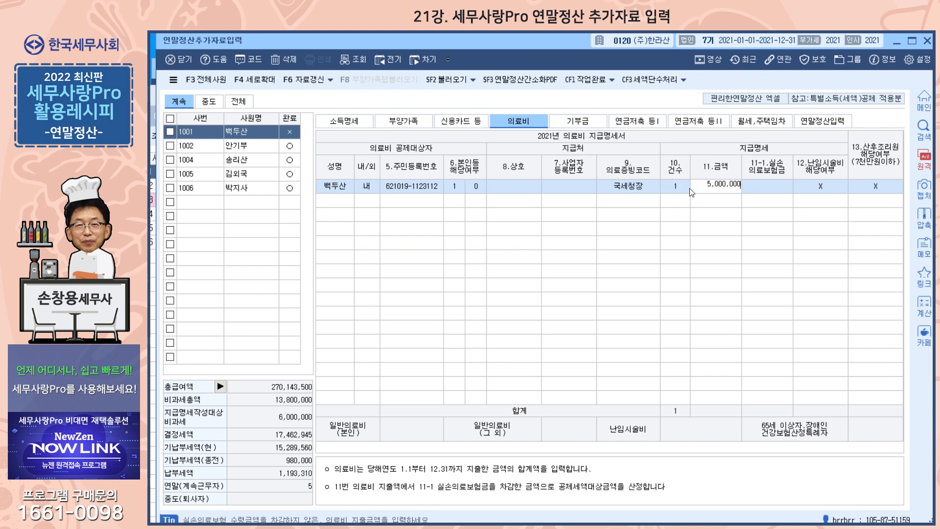
{"action": "key", "text": "Return"}
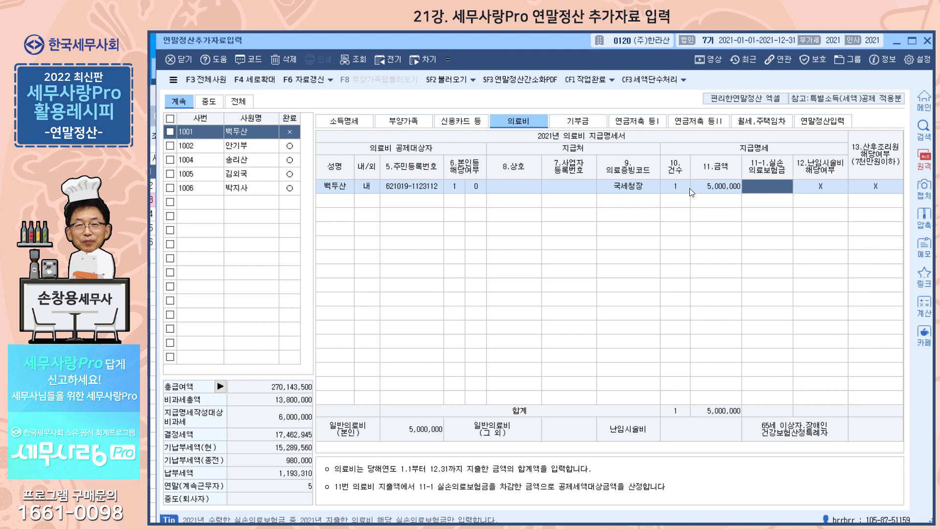
{"action": "type", "text": "2000000"}
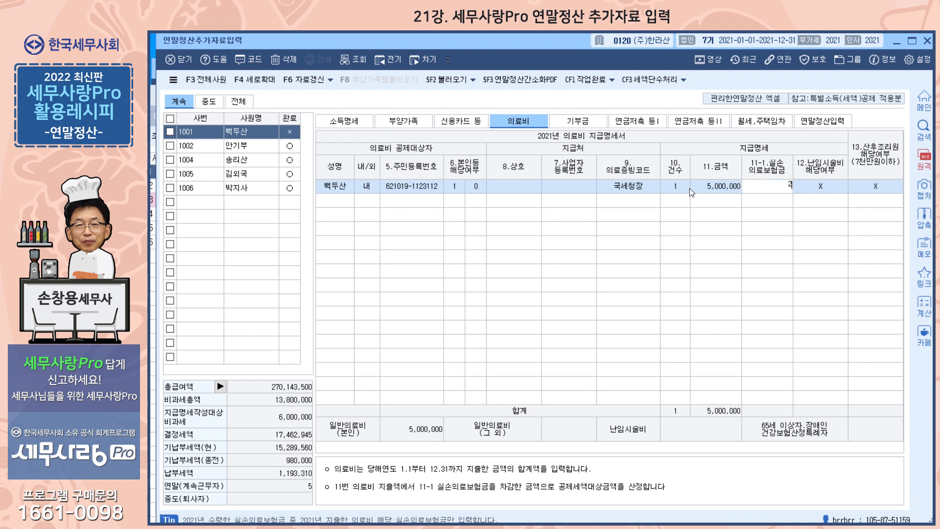
{"action": "key", "text": "Return"}
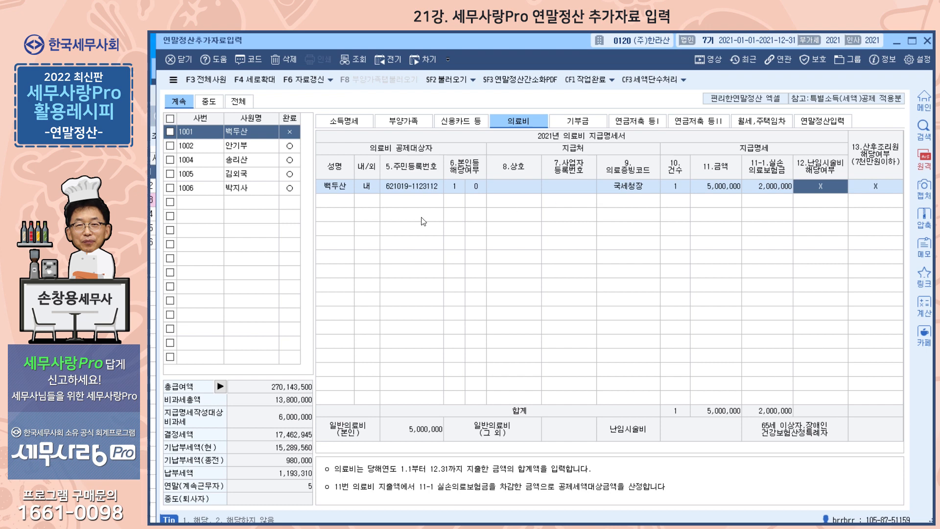
{"action": "left_click", "coordinate": [343, 206]}
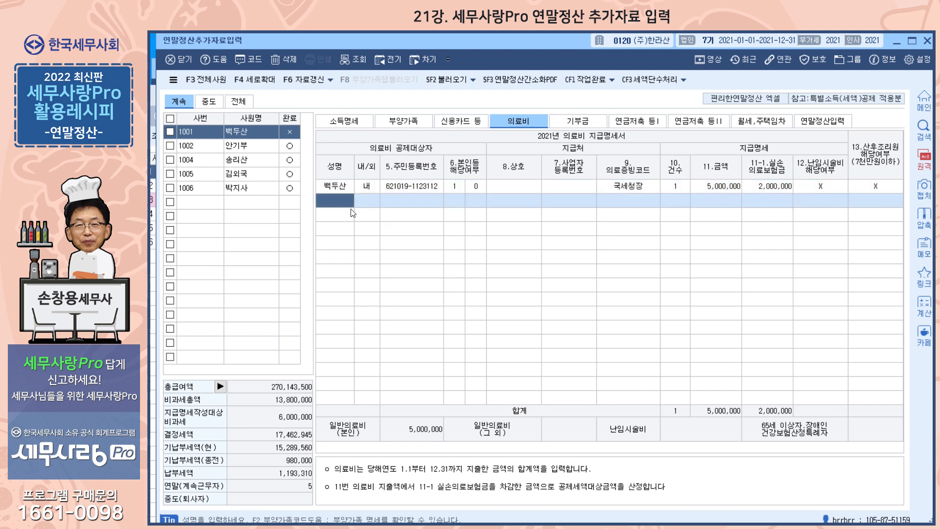
Add a second medical row for the 12-year-old child: 국세청 evidence, 2,000,000 amount
{"action": "key", "text": "F2"}
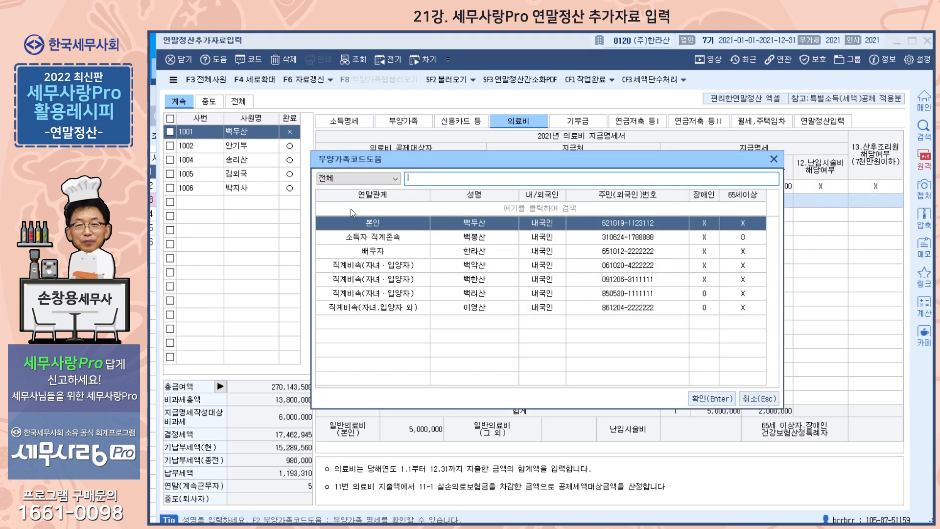
{"action": "left_click", "coordinate": [498, 284]}
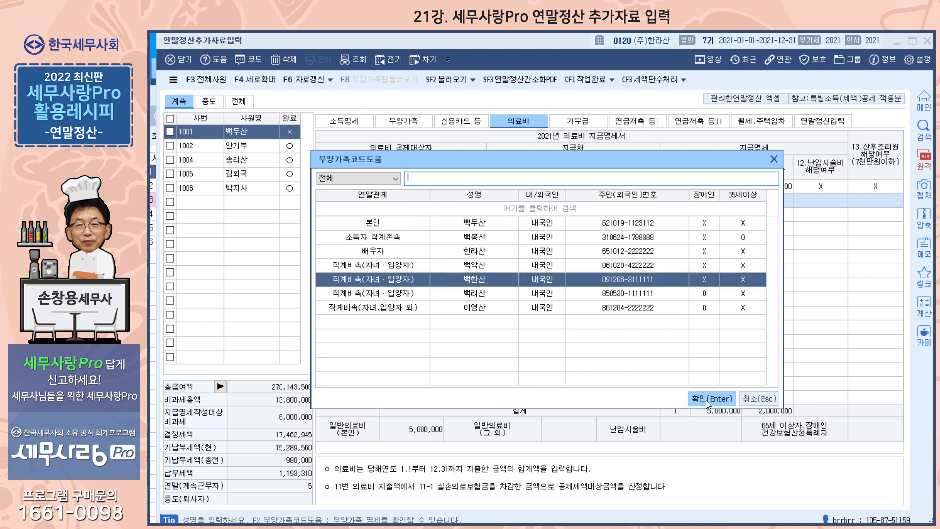
{"action": "left_click", "coordinate": [706, 399]}
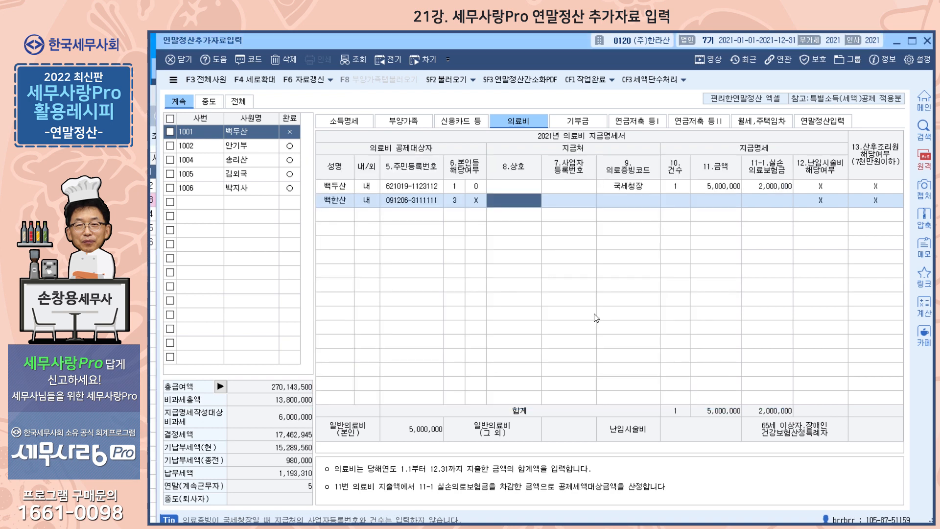
{"action": "key", "text": "Return"}
{"action": "key", "text": "Return"}
{"action": "type", "text": "1"}
{"action": "key", "text": "Return"}
{"action": "key", "text": "Home"}
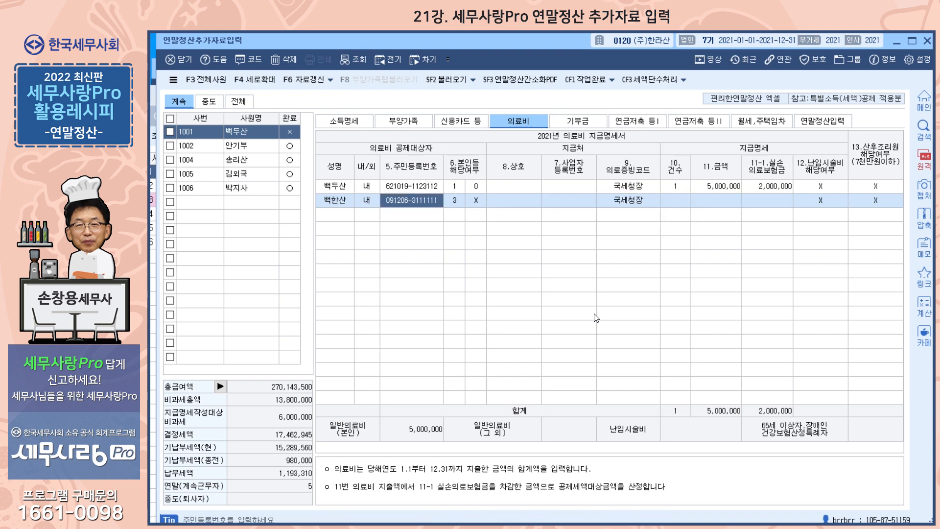
{"action": "key", "text": "Return"}
{"action": "key", "text": "Return"}
{"action": "key", "text": "Return"}
{"action": "key", "text": "Return"}
{"action": "key", "text": "Return"}
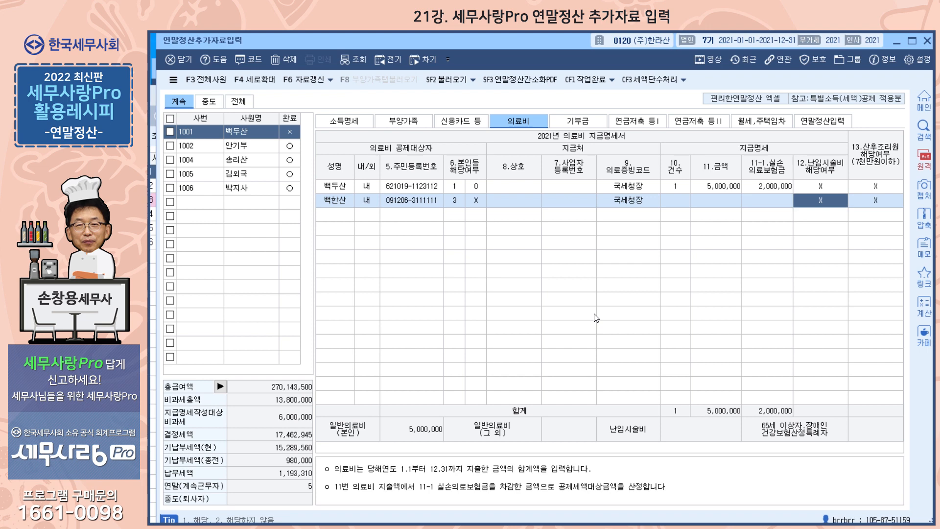
{"action": "key", "text": "Left"}
{"action": "key", "text": "Left"}
{"action": "type", "text": "2000000"}
{"action": "key", "text": "Return"}
{"action": "key", "text": "Return"}
{"action": "key", "text": "Return"}
{"action": "key", "text": "Return"}
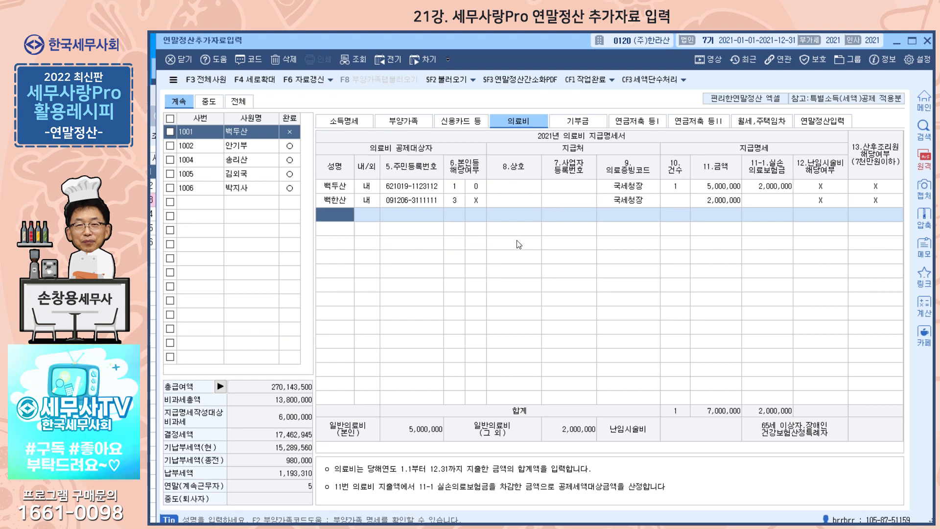
{"action": "key", "text": "F2"}
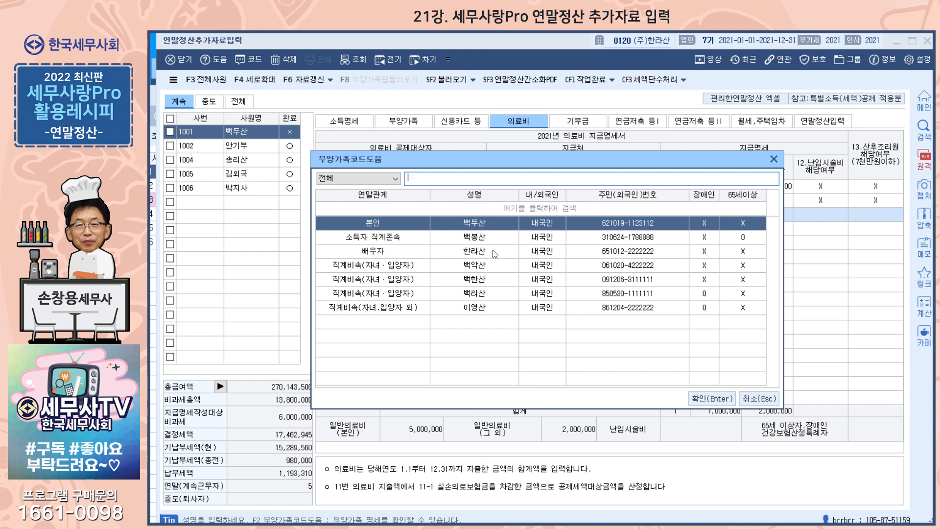
Add a 배우자 medical row: 1.국세청장, 1 case, 1,500,000, with 12.난임시술비 set to 1
{"action": "left_click", "coordinate": [494, 253]}
{"action": "left_click", "coordinate": [711, 400]}
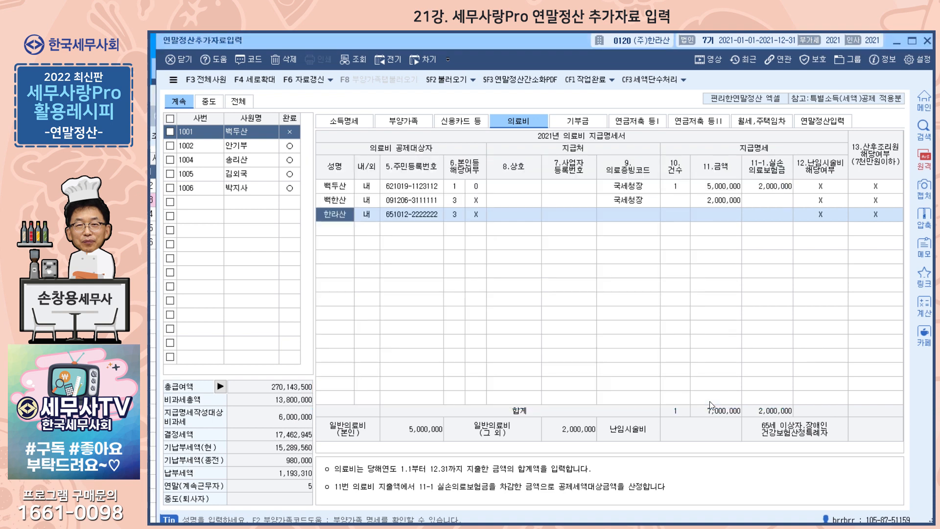
{"action": "key", "text": "Return"}
{"action": "key", "text": "Return"}
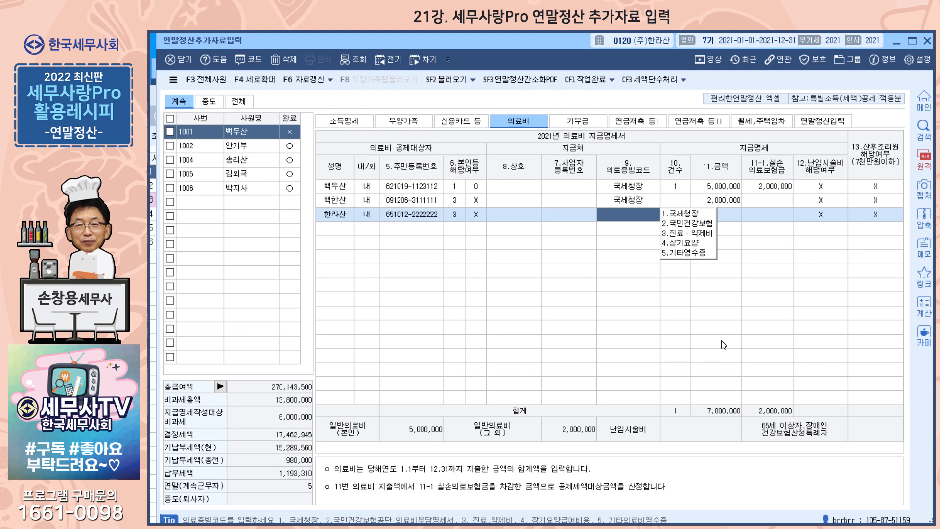
{"action": "left_click", "coordinate": [680, 215]}
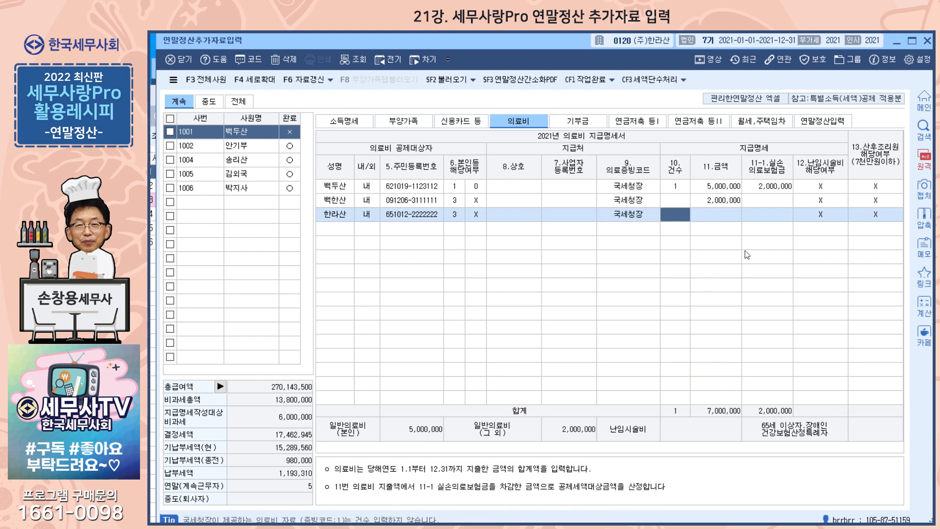
{"action": "type", "text": "1"}
{"action": "key", "text": "Return"}
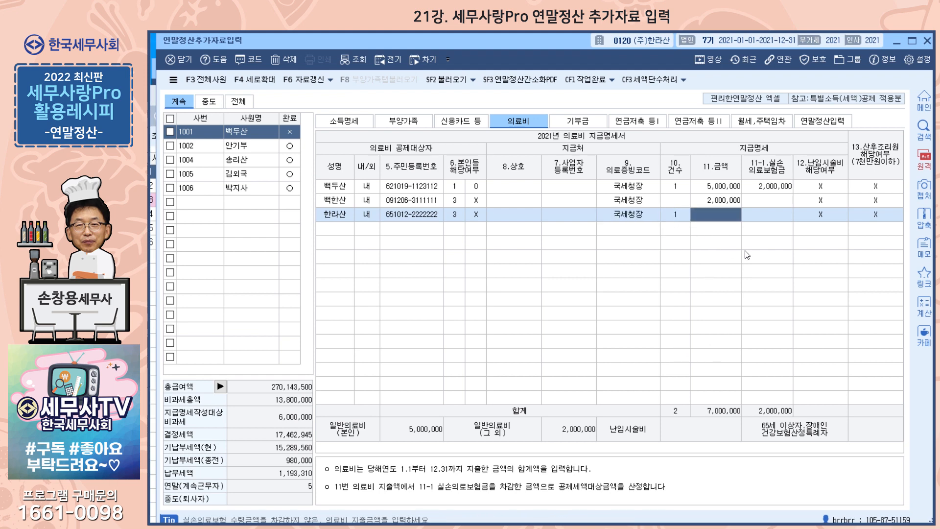
{"action": "type", "text": "1500000"}
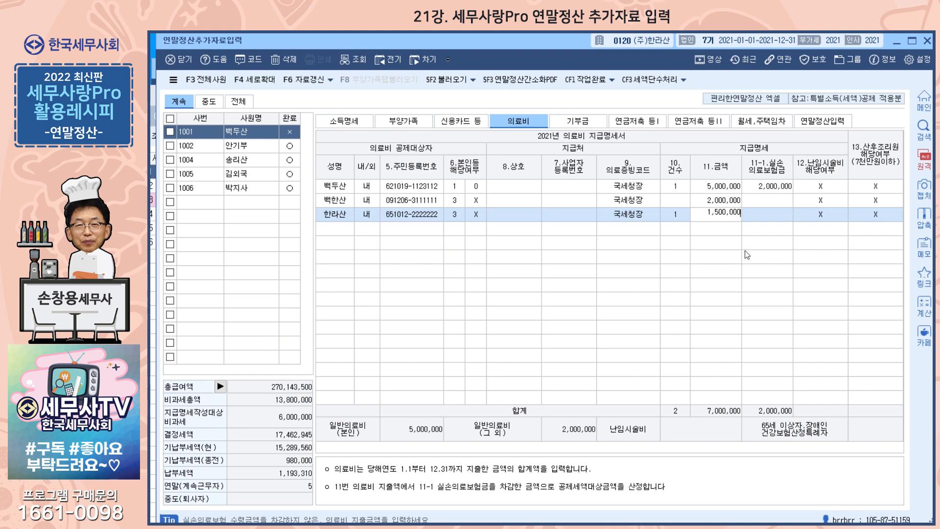
{"action": "key", "text": "Return"}
{"action": "key", "text": "Return"}
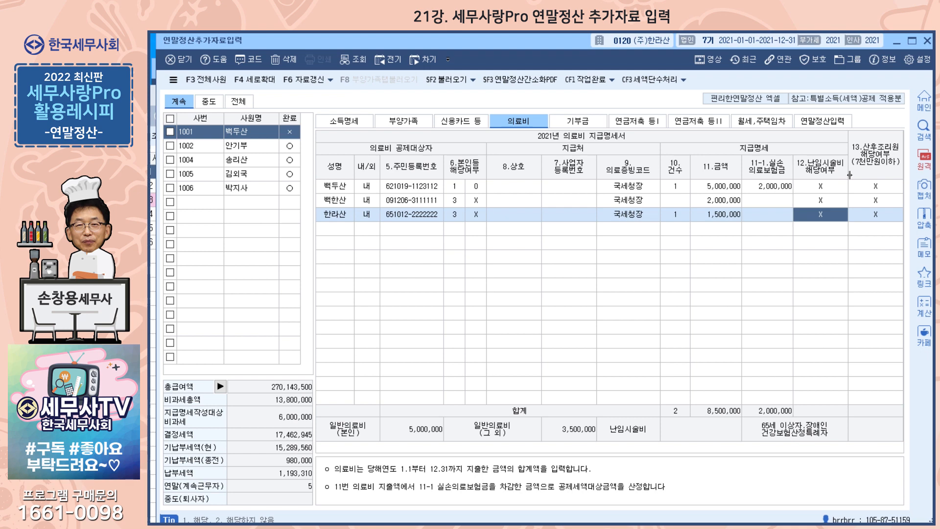
{"action": "type", "text": "1"}
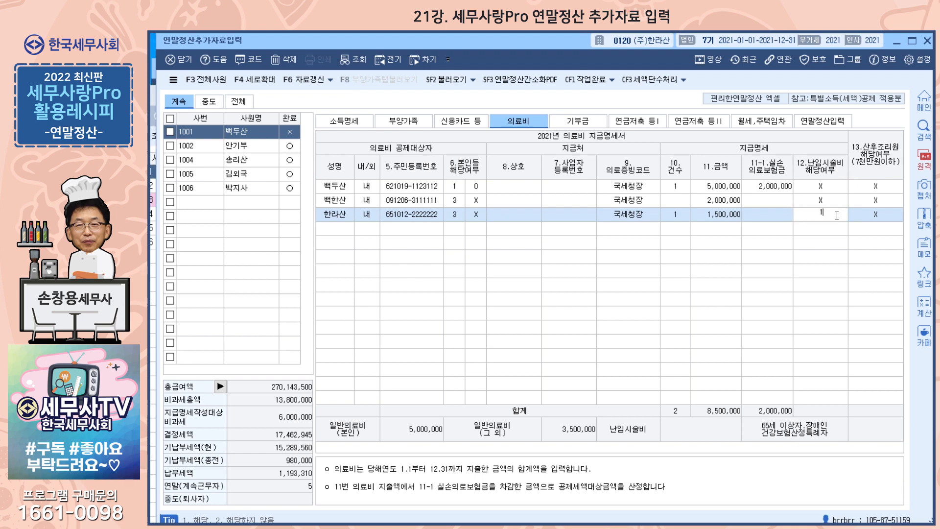
{"action": "key", "text": "Return"}
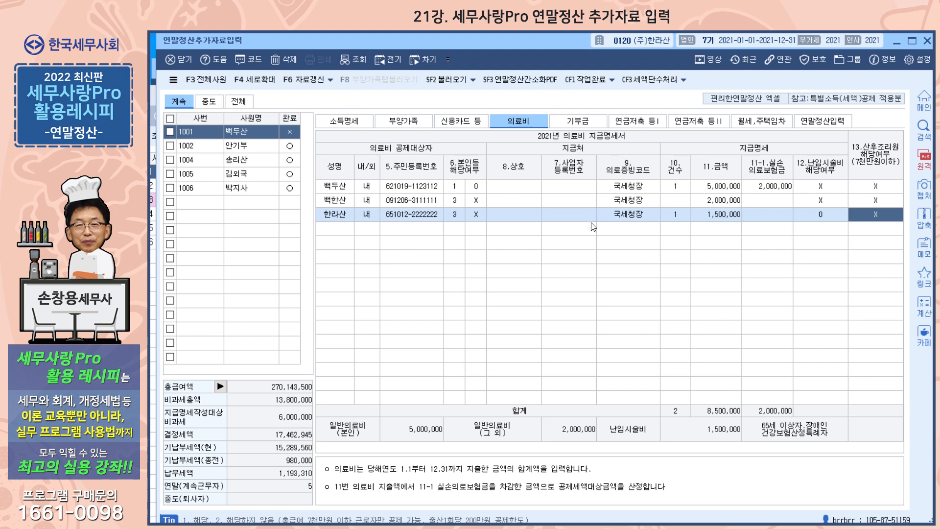
Review the 부양가족 deduction summary, then bring up the 신용카드 등 spending sheet
{"action": "left_click", "coordinate": [409, 124]}
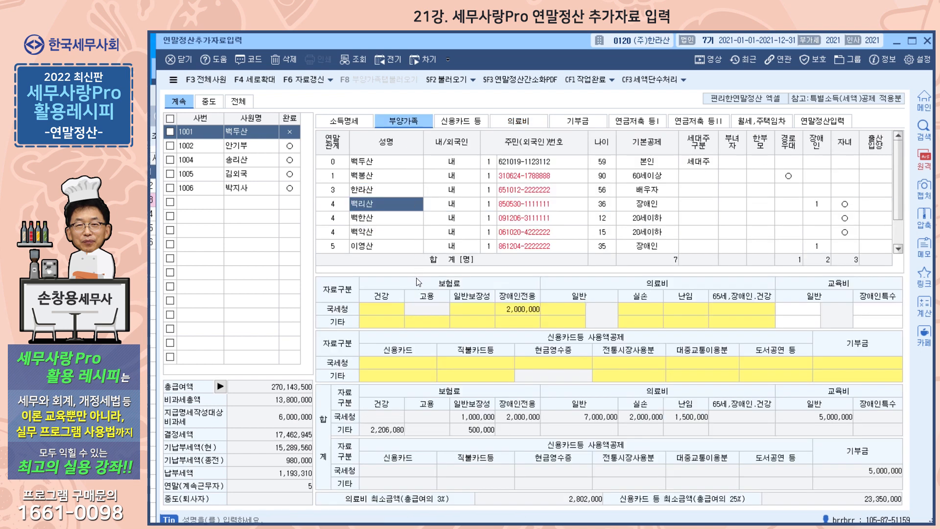
{"action": "left_click", "coordinate": [416, 360]}
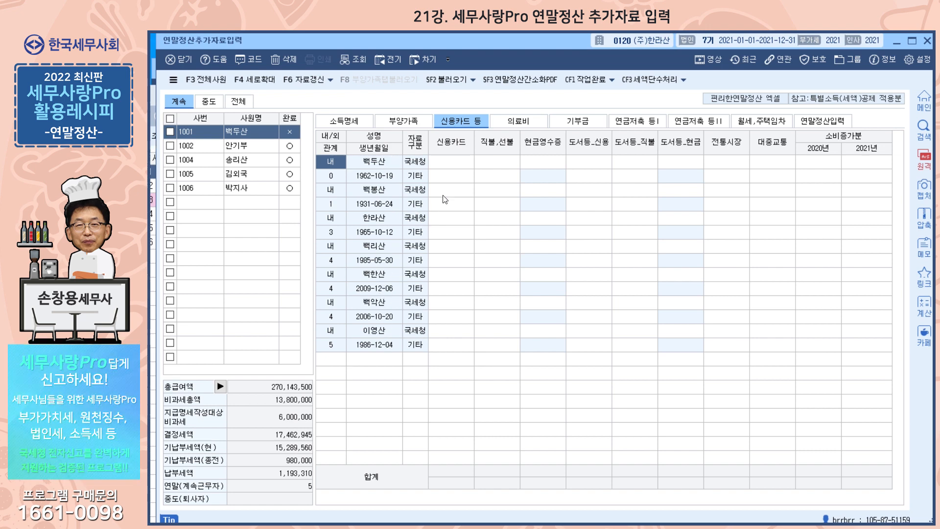
Enter the employee's 10,000,000 credit card, 5,000,000 debit and 2,000,000 cash receipt spending, dismissing the notice
{"action": "left_click", "coordinate": [460, 165]}
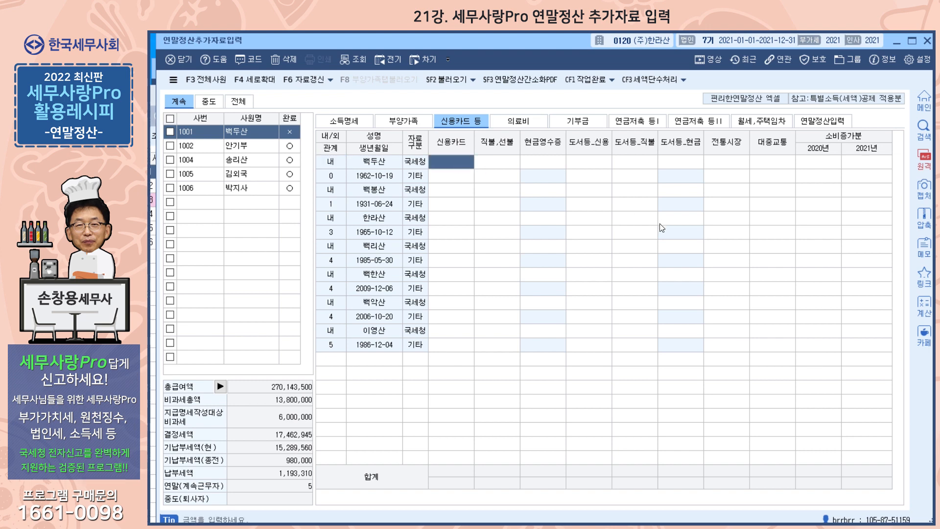
{"action": "type", "text": "10000000"}
{"action": "key", "text": "Return"}
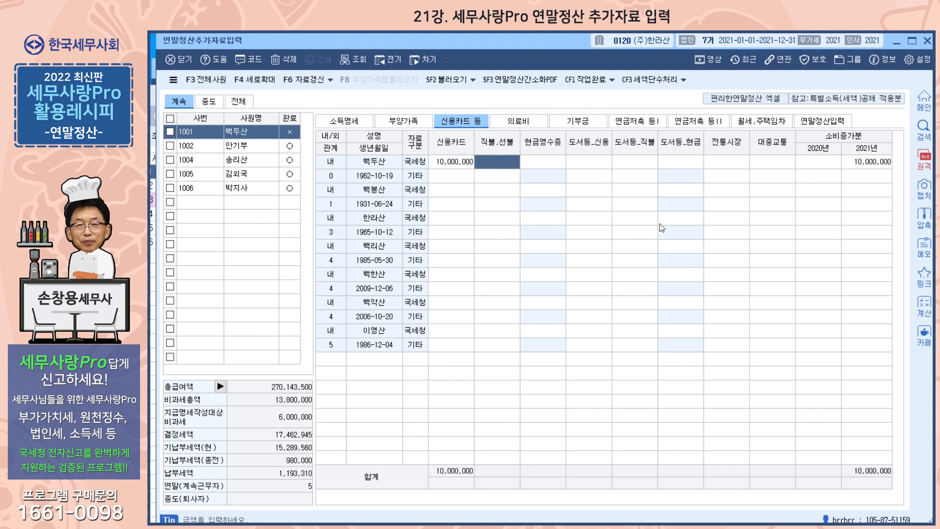
{"action": "type", "text": "5000000"}
{"action": "key", "text": "Return"}
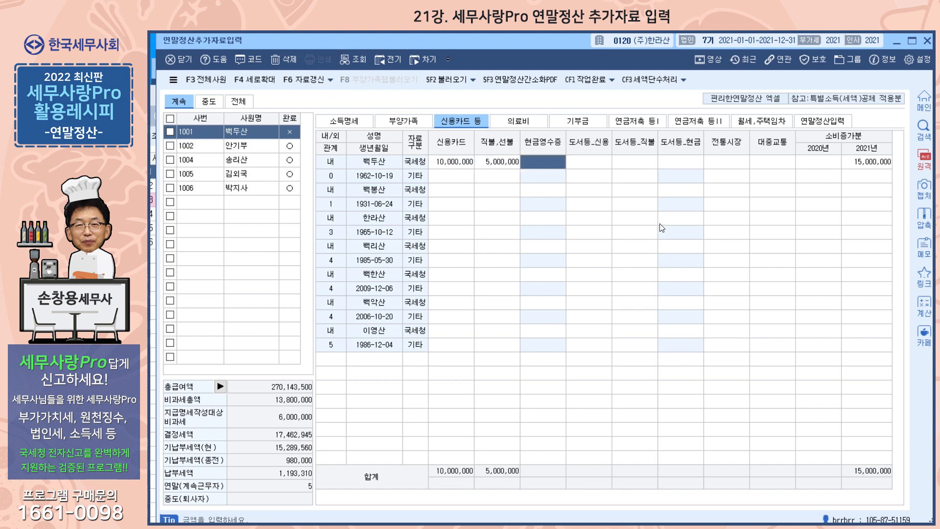
{"action": "type", "text": "200000"}
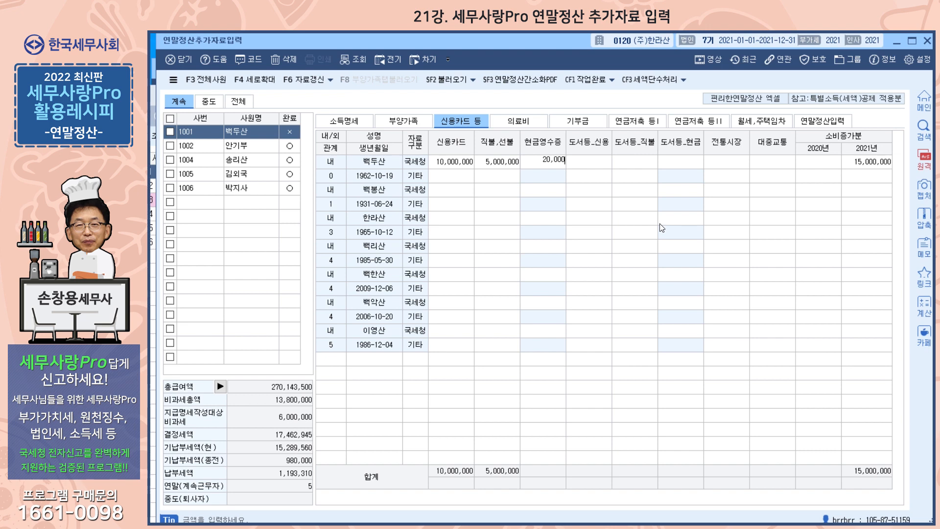
{"action": "key", "text": "Return"}
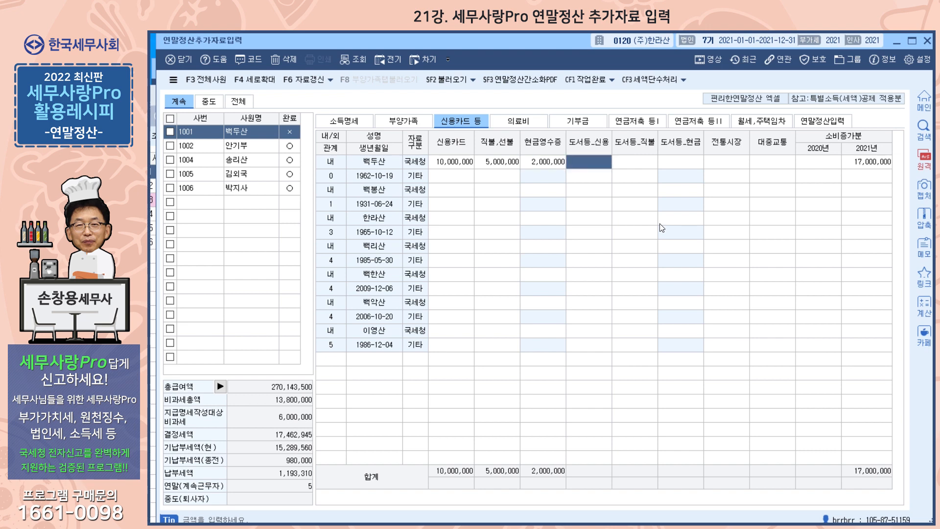
{"action": "key", "text": "Return"}
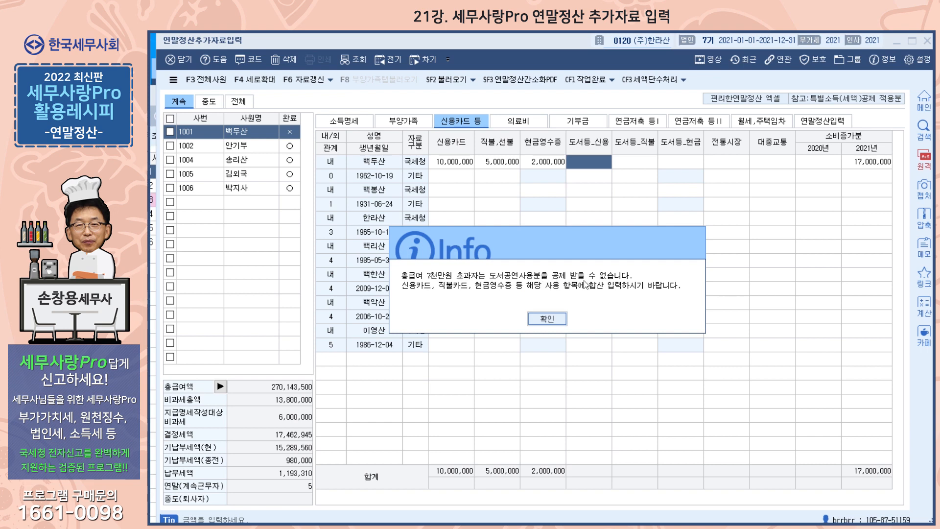
{"action": "left_click", "coordinate": [531, 318]}
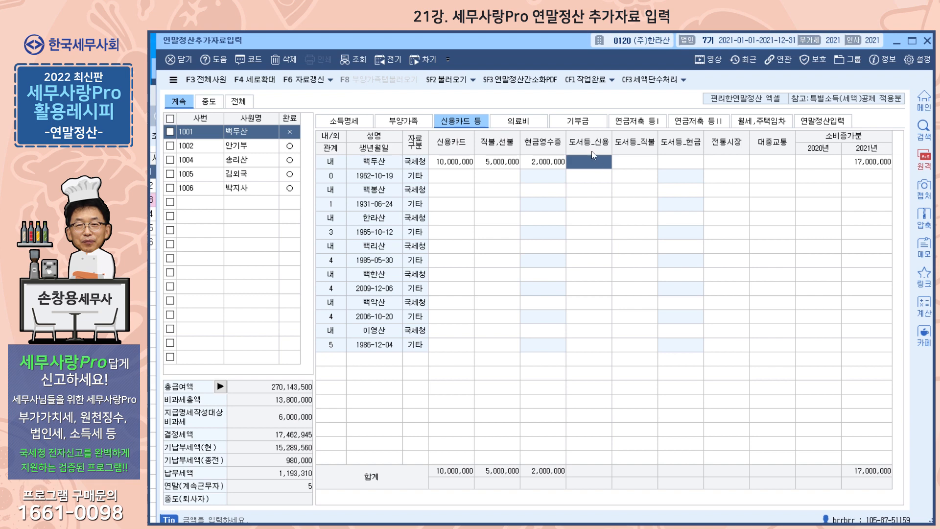
Enter the employee's 500,000 전통시장, 300,000 대중교통 and 10,000,000 2020 spending
{"action": "left_click", "coordinate": [731, 165]}
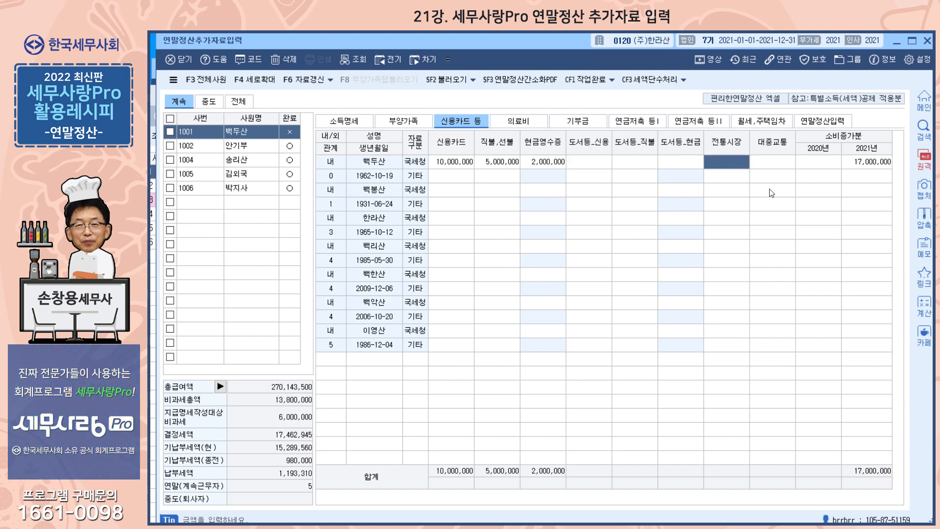
{"action": "type", "text": "500,000"}
{"action": "key", "text": "Return"}
{"action": "type", "text": "300,0"}
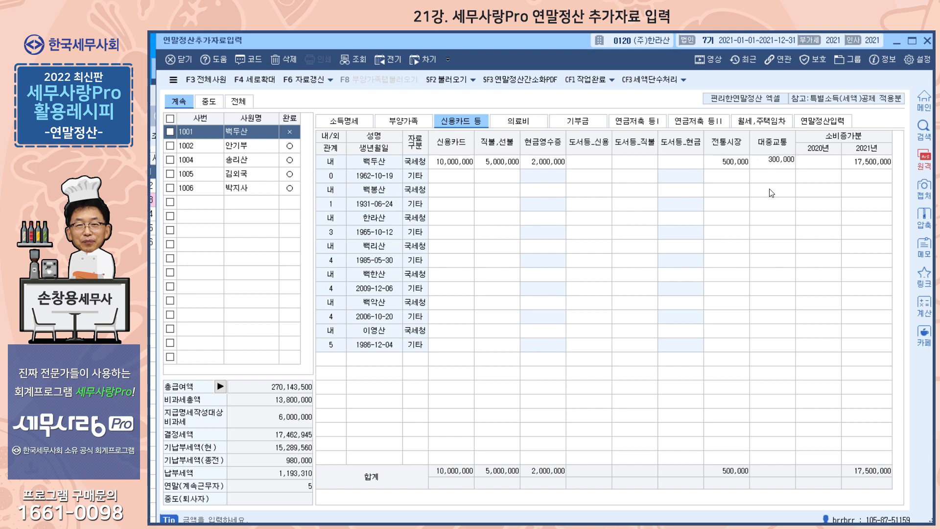
{"action": "type", "text": "00"}
{"action": "key", "text": "Return"}
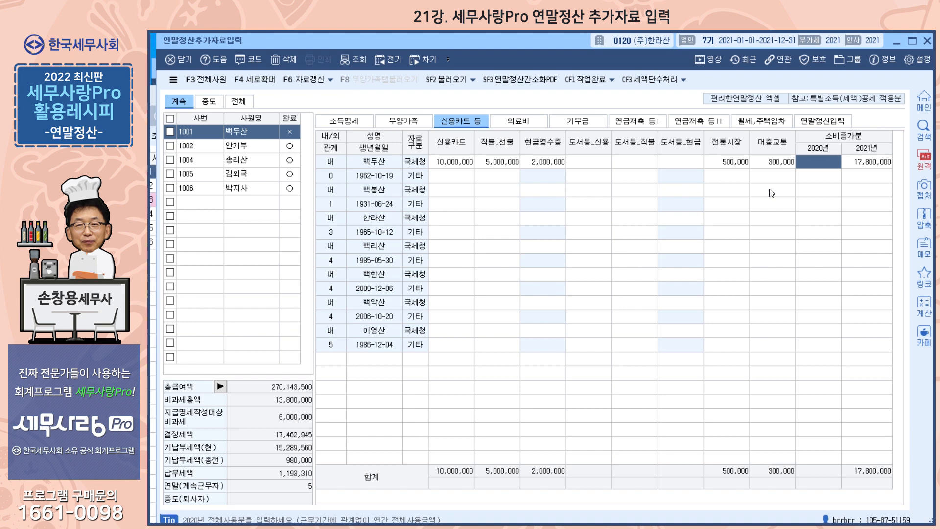
{"action": "type", "text": "10000000"}
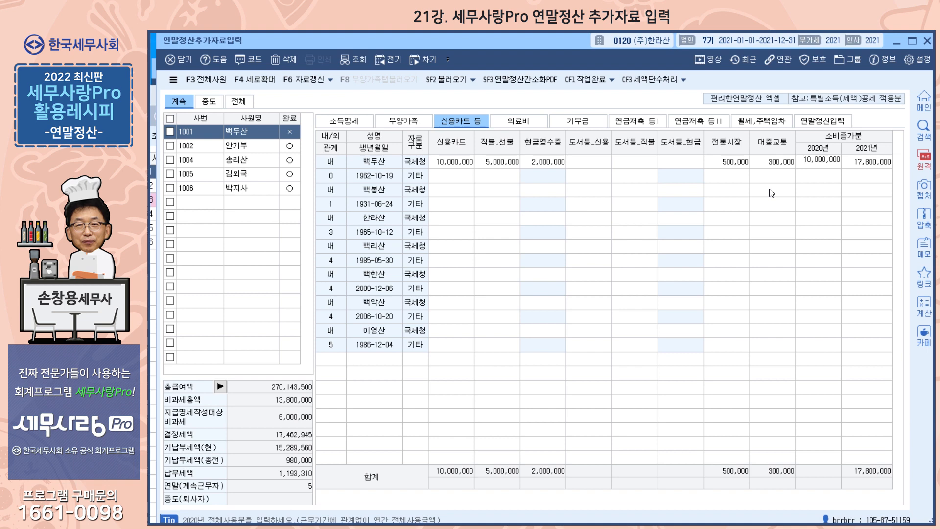
{"action": "key", "text": "Return"}
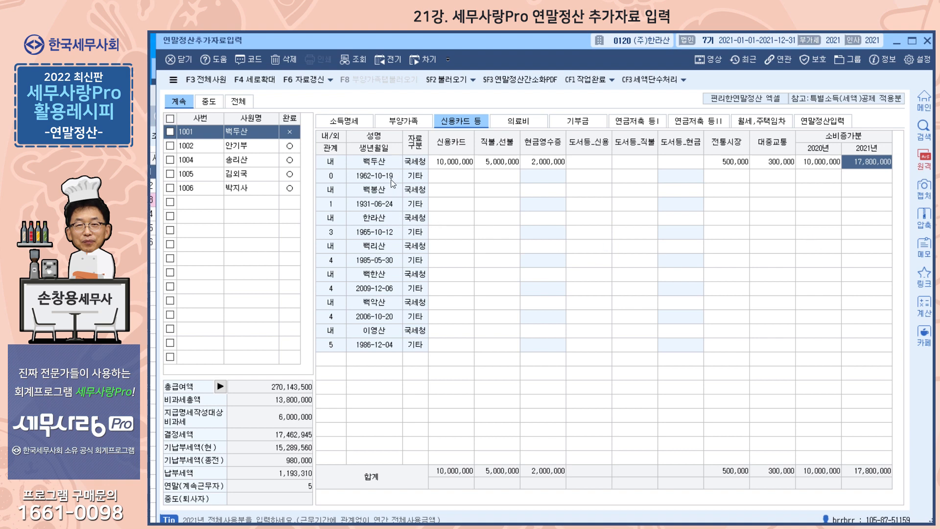
Enter the child's 1,000,000 credit card spending
{"action": "left_click", "coordinate": [377, 273]}
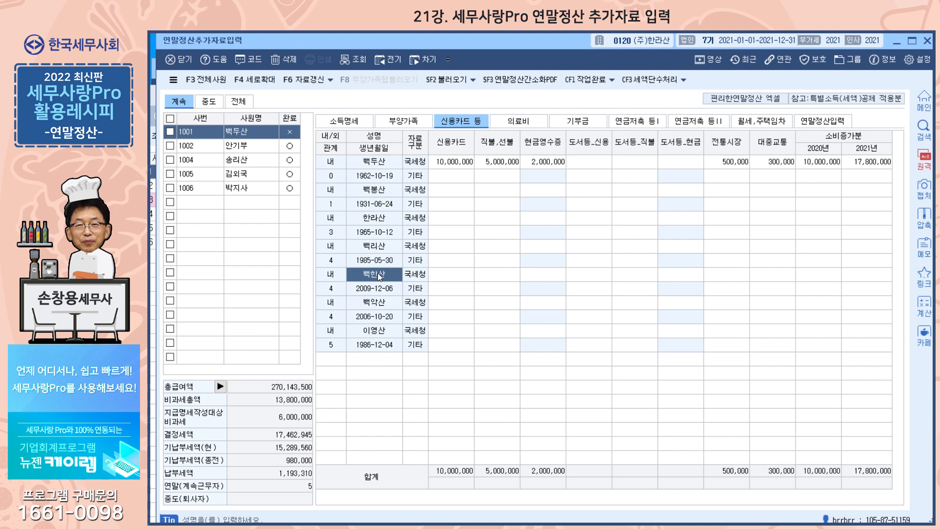
{"action": "left_click", "coordinate": [453, 278]}
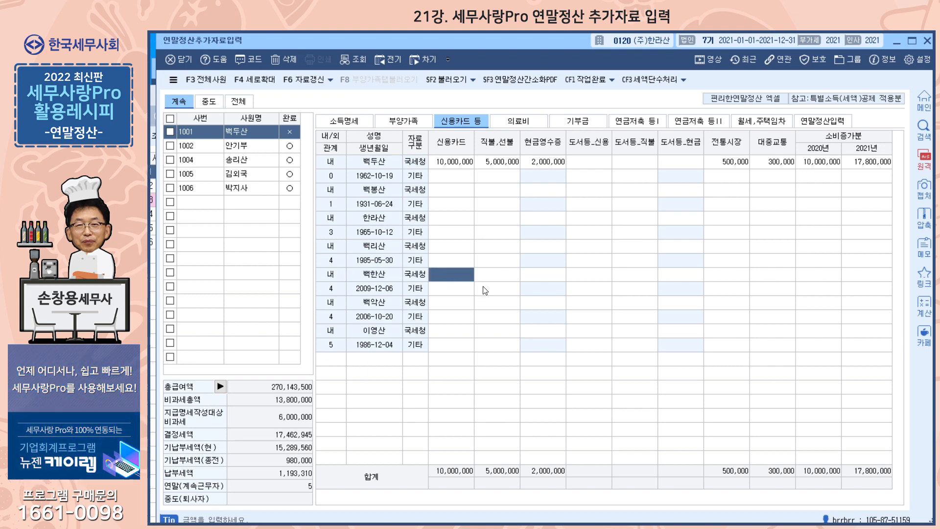
{"action": "type", "text": "1000000"}
{"action": "key", "text": "Return"}
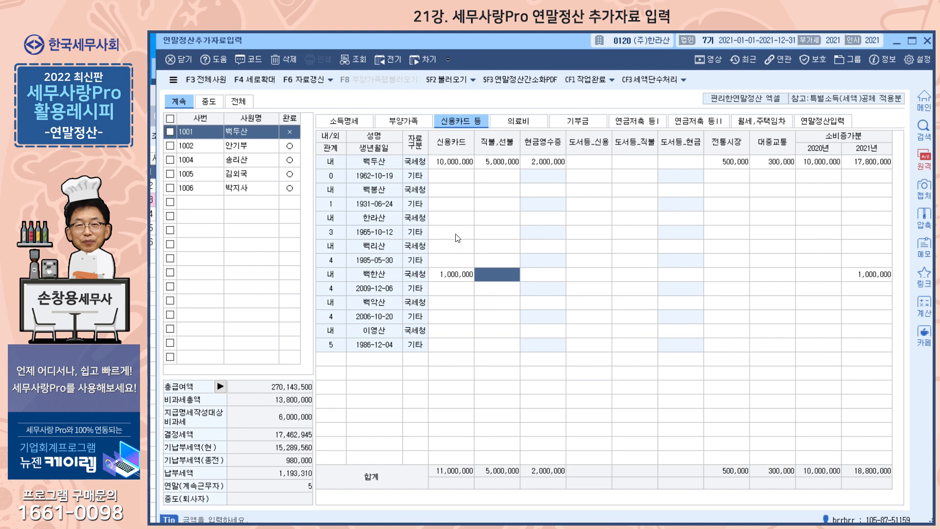
Enter the spouse's 5,000,000 credit card, 6,000,000 debit and 3,000,000 cash receipt spending
{"action": "left_click", "coordinate": [460, 219]}
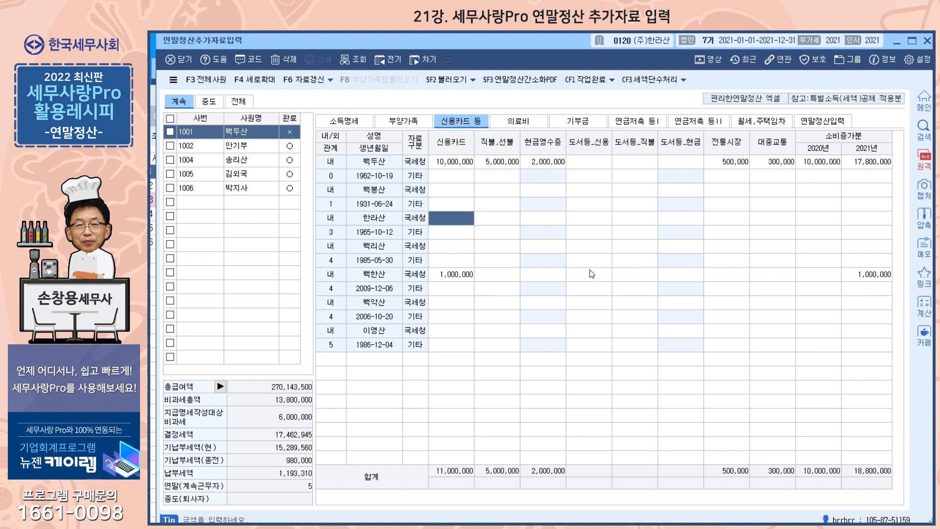
{"action": "type", "text": "5000000"}
{"action": "key", "text": "Return"}
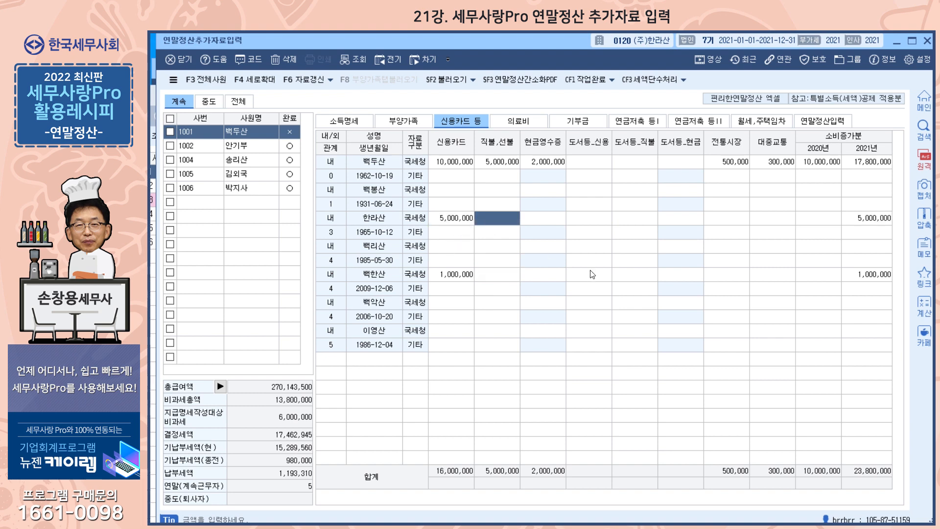
{"action": "type", "text": "6000000"}
{"action": "key", "text": "Return"}
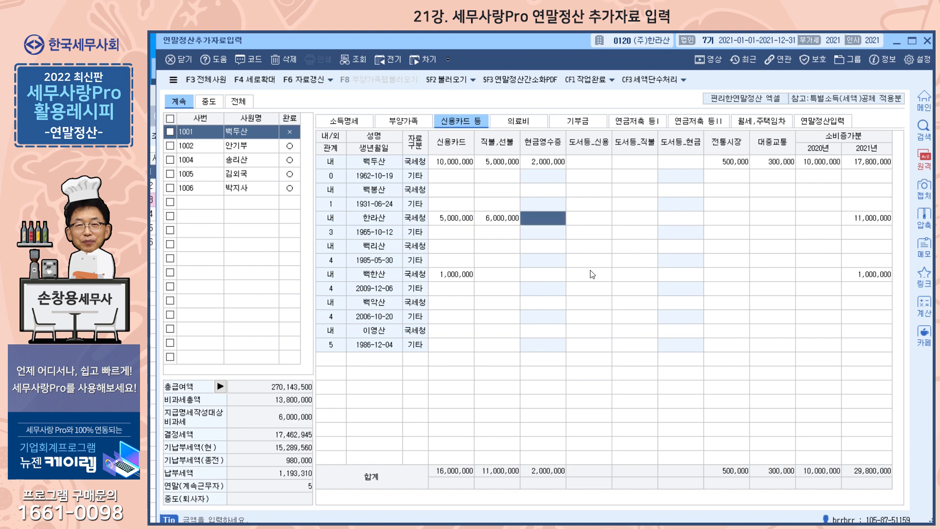
{"action": "type", "text": "3000000"}
{"action": "key", "text": "Return"}
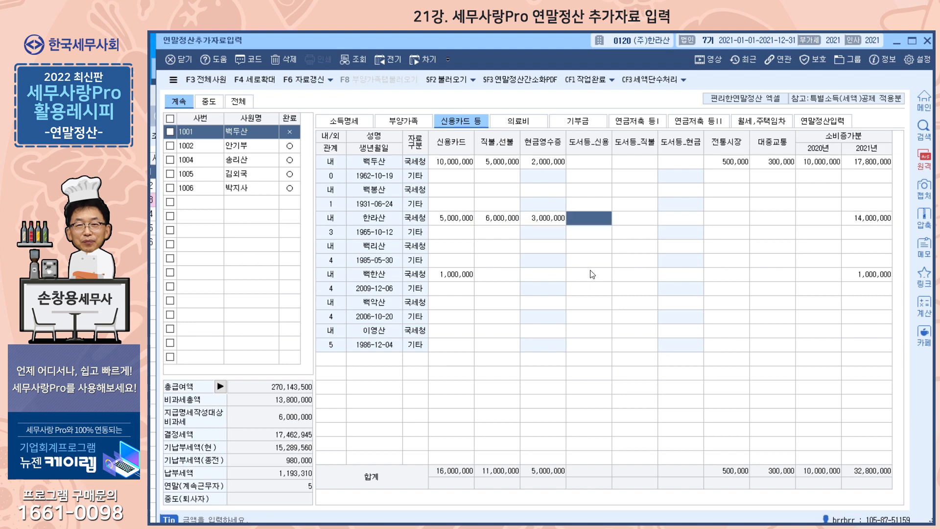
Add the spouse's 1,000,000 traditional market and 200,000 public transport spending
{"action": "left_click", "coordinate": [723, 223]}
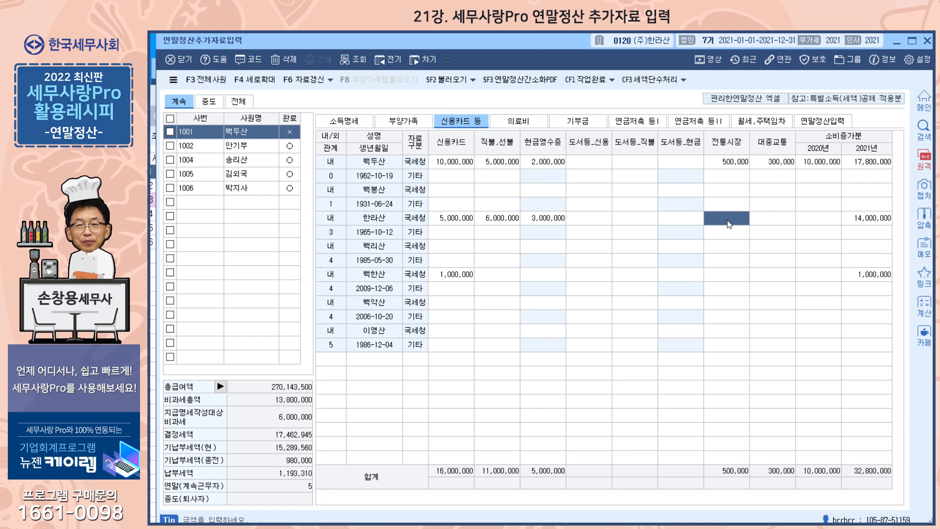
{"action": "left_click", "coordinate": [729, 220]}
{"action": "type", "text": "1,000,000"}
{"action": "key", "text": "Return"}
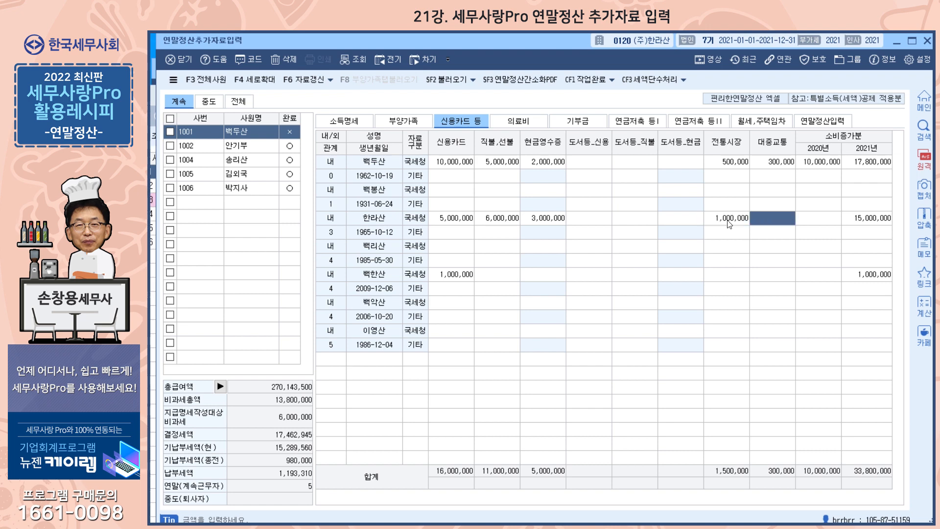
{"action": "type", "text": "2000000"}
{"action": "key", "text": "Return"}
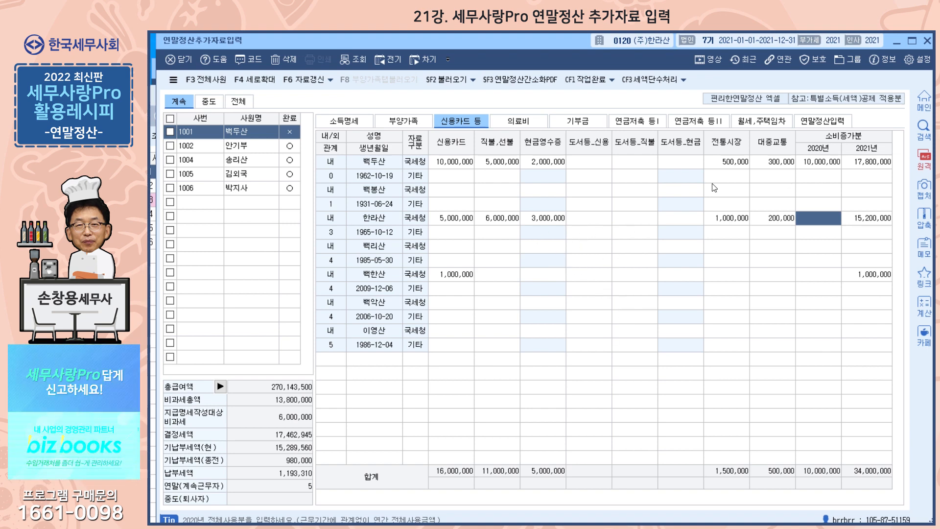
Select the employee's own row on 부양가족 and open its 기부금 조정 table
{"action": "left_click", "coordinate": [413, 124]}
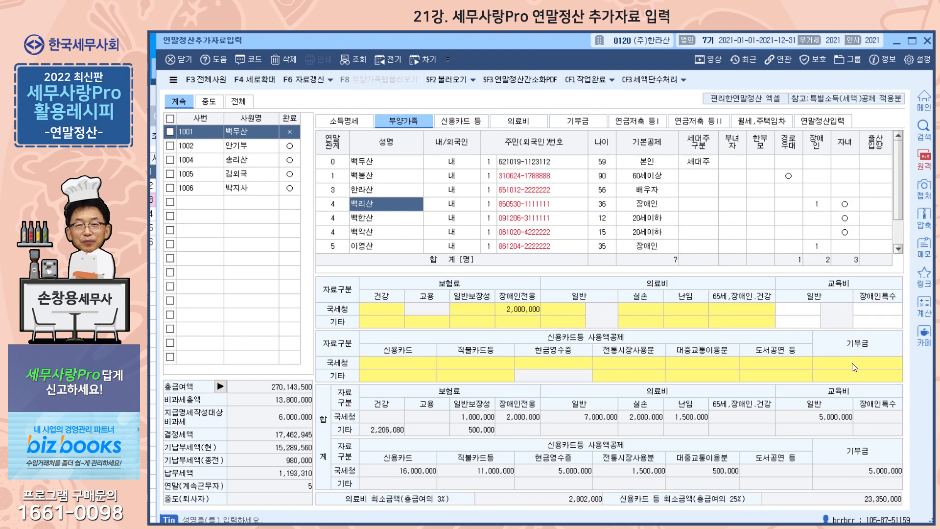
{"action": "left_click", "coordinate": [385, 163]}
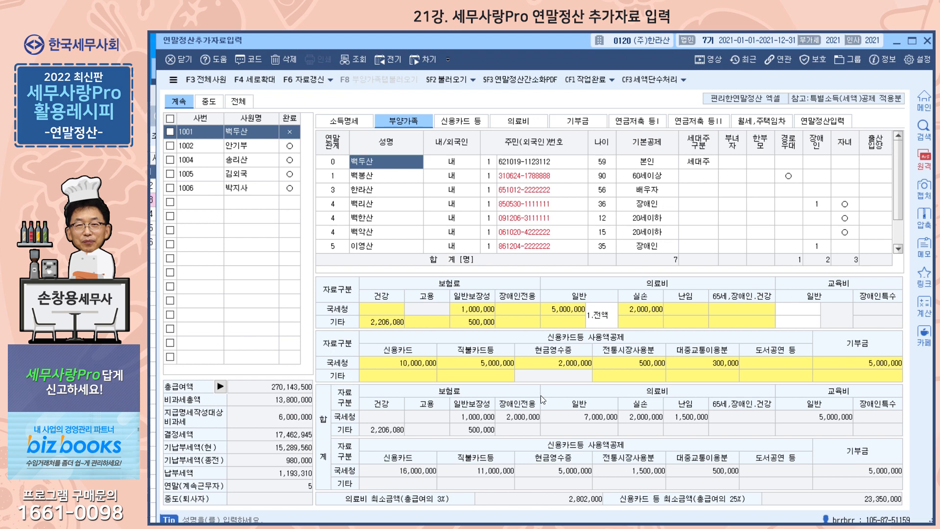
{"action": "double_click", "coordinate": [856, 368]}
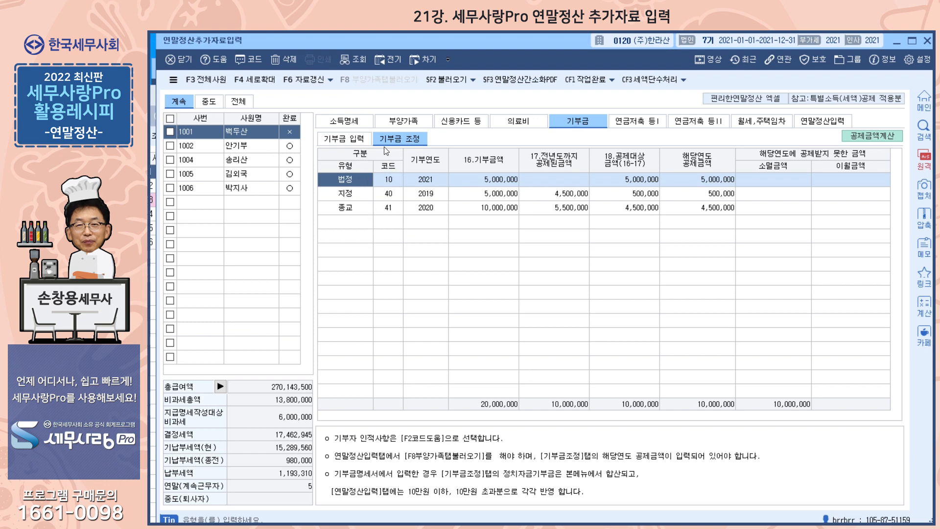
Select the spouse on 부양가족, open the donation details and switch to 기부금 입력
{"action": "left_click", "coordinate": [409, 124]}
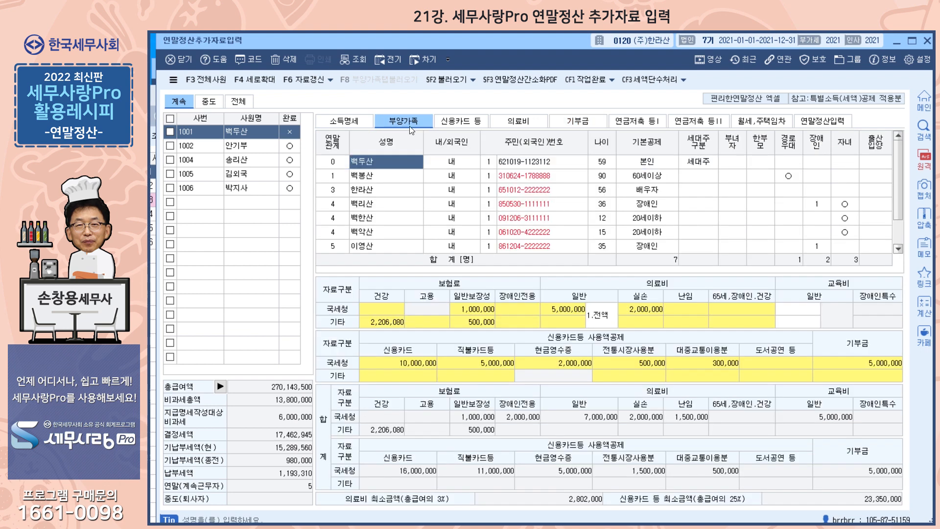
{"action": "left_click", "coordinate": [381, 195]}
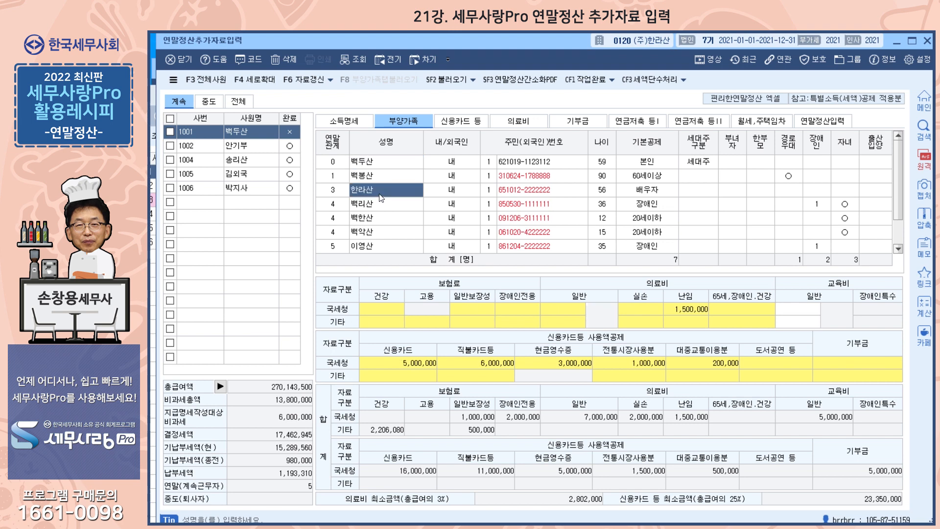
{"action": "double_click", "coordinate": [846, 363]}
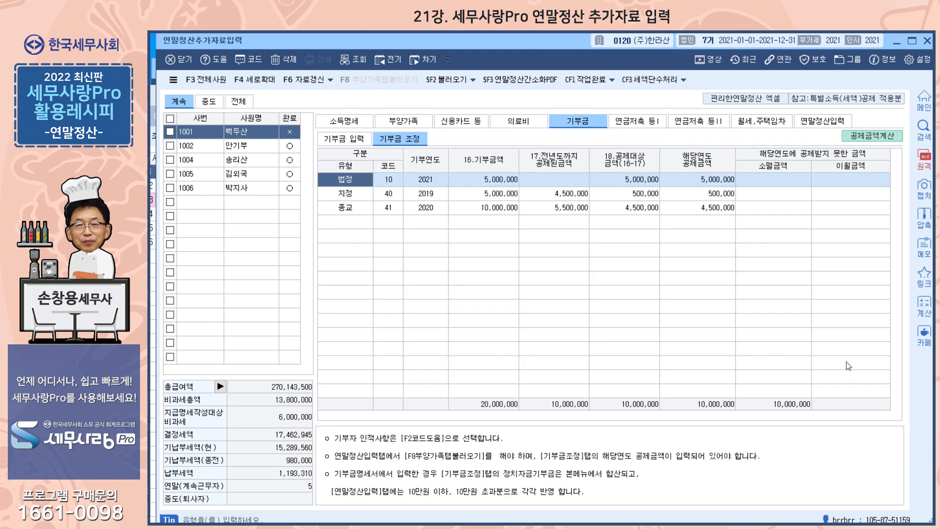
{"action": "left_click", "coordinate": [355, 221]}
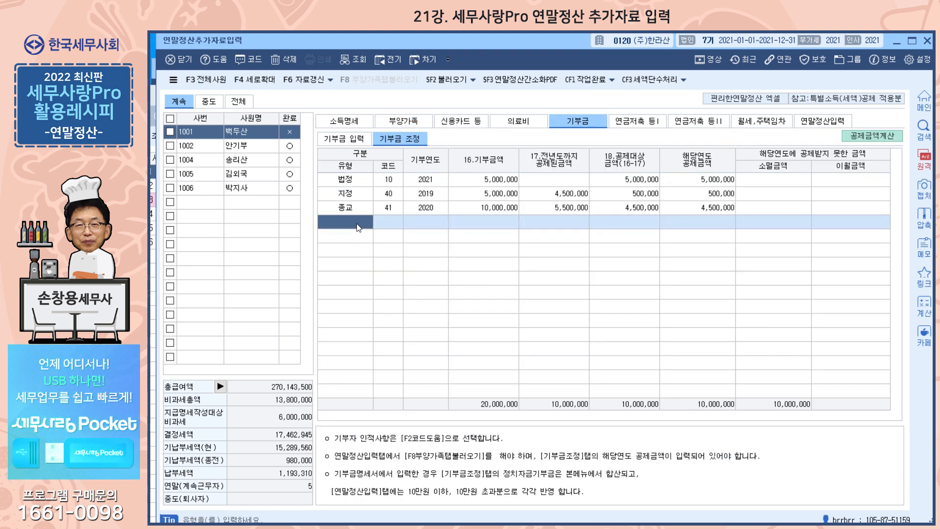
{"action": "left_click", "coordinate": [348, 138]}
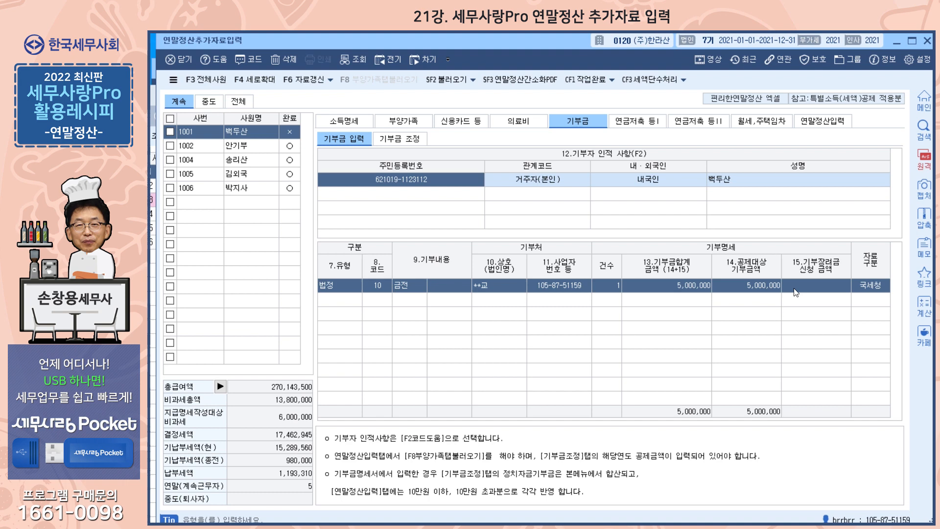
Add the spouse as a donor with donation code 41 as a 금전 (cash) donation
{"action": "left_click", "coordinate": [427, 197]}
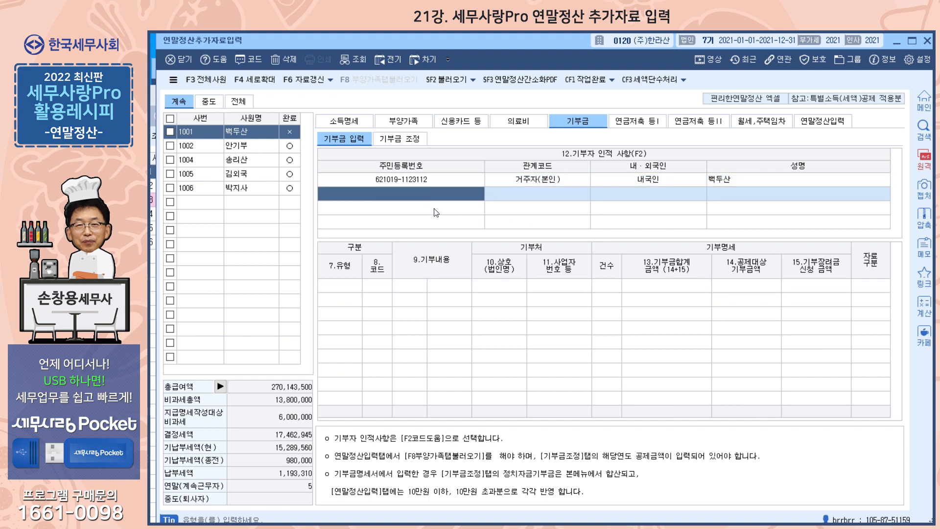
{"action": "key", "text": "F2"}
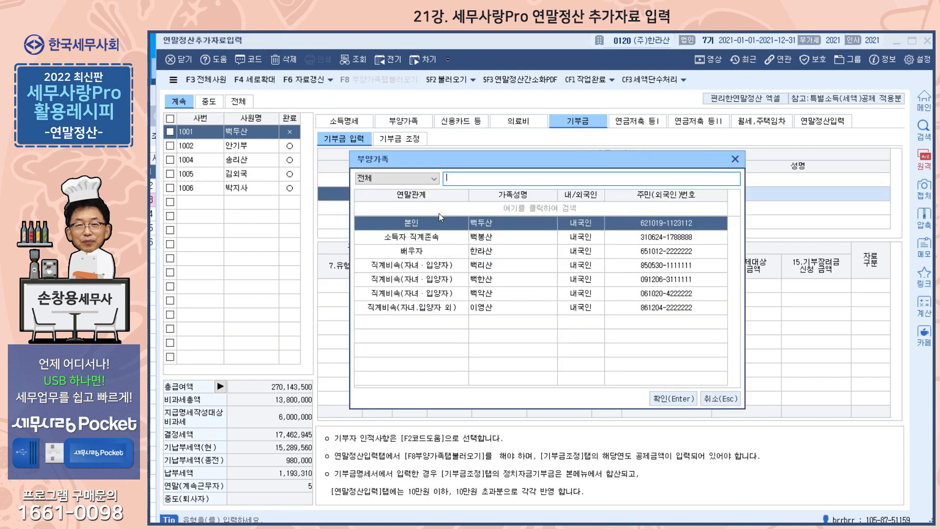
{"action": "left_click", "coordinate": [429, 251]}
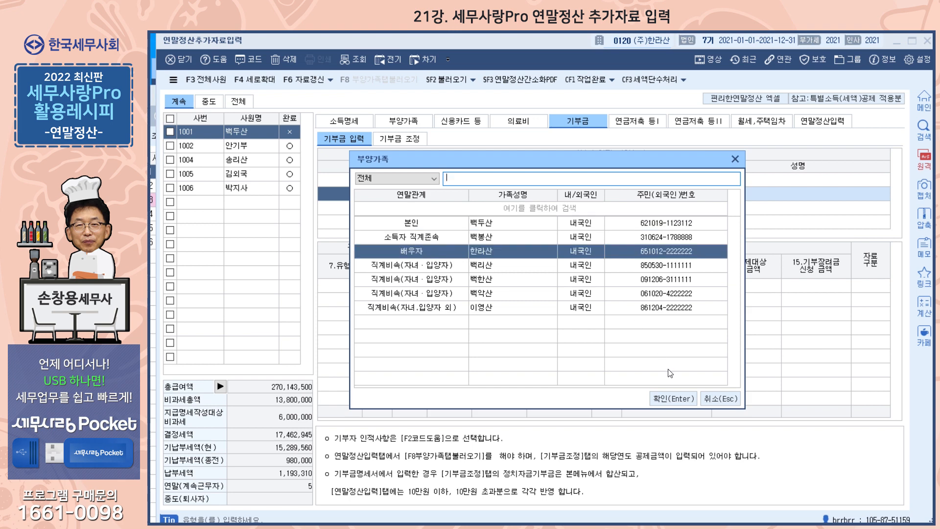
{"action": "left_click", "coordinate": [666, 396]}
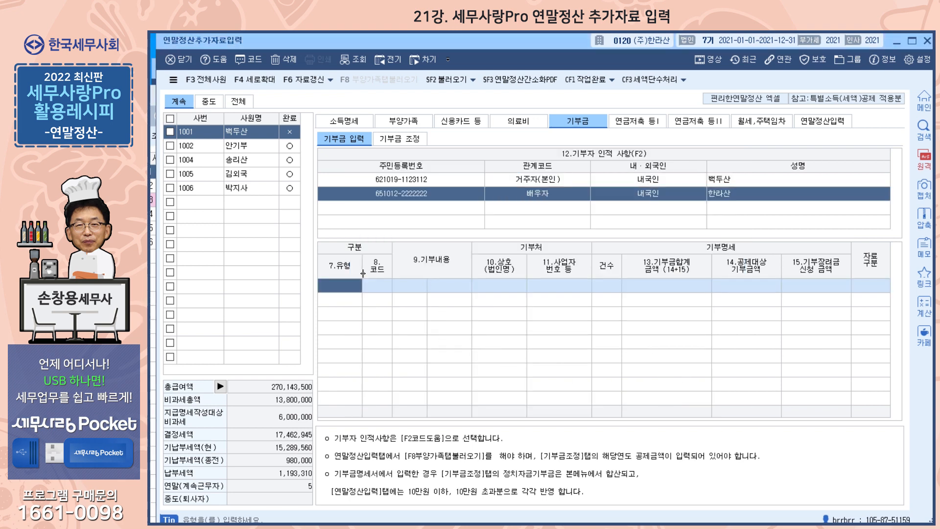
{"action": "double_click", "coordinate": [345, 280]}
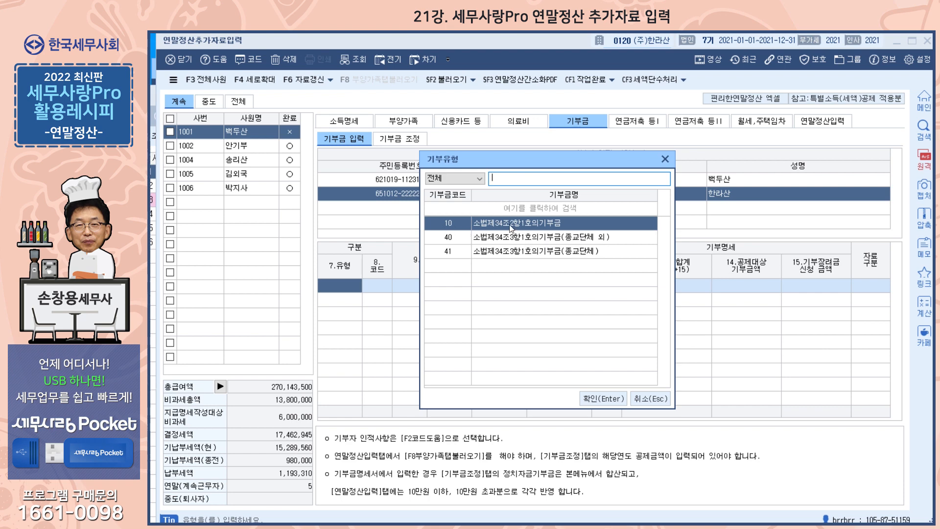
{"action": "left_click", "coordinate": [566, 253]}
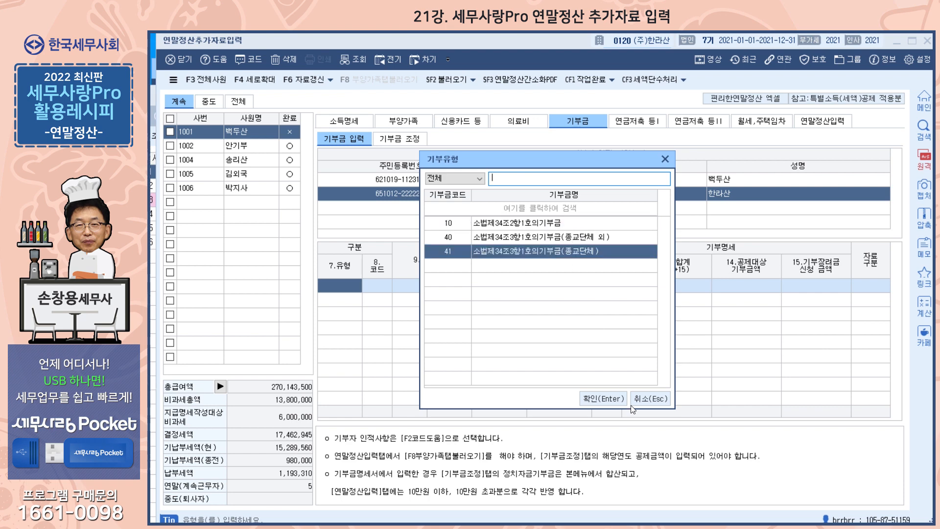
{"action": "left_click", "coordinate": [606, 403]}
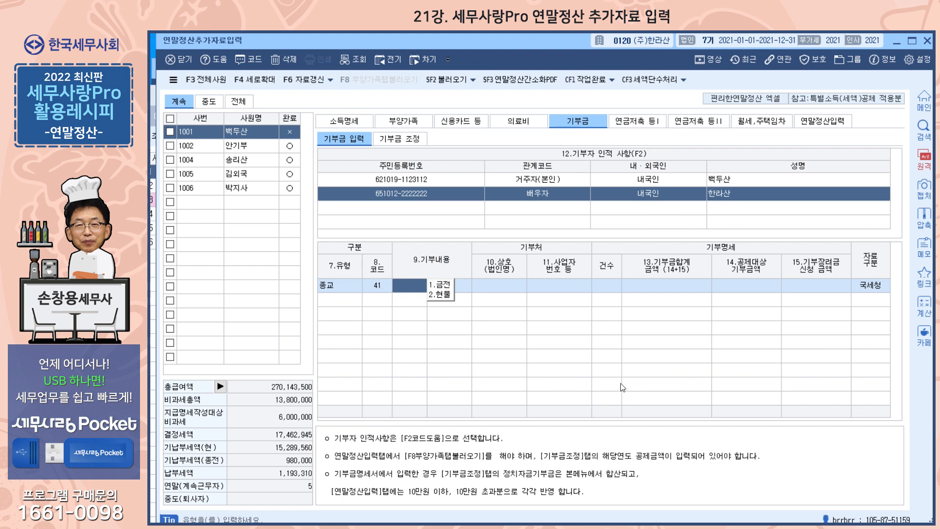
{"action": "key", "text": "1"}
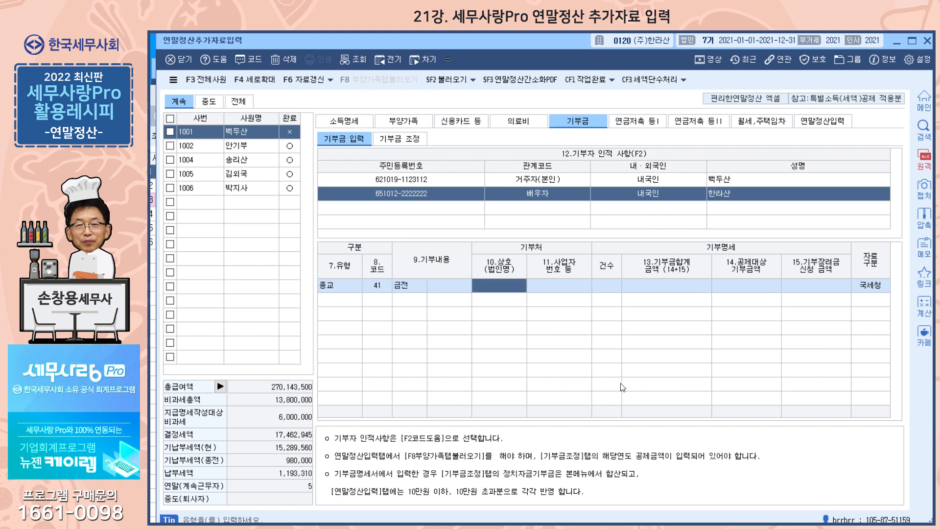
Enter donee 종교 with its business number, count 1, amount 5,000,000, source 1.기타
{"action": "key", "text": "Return"}
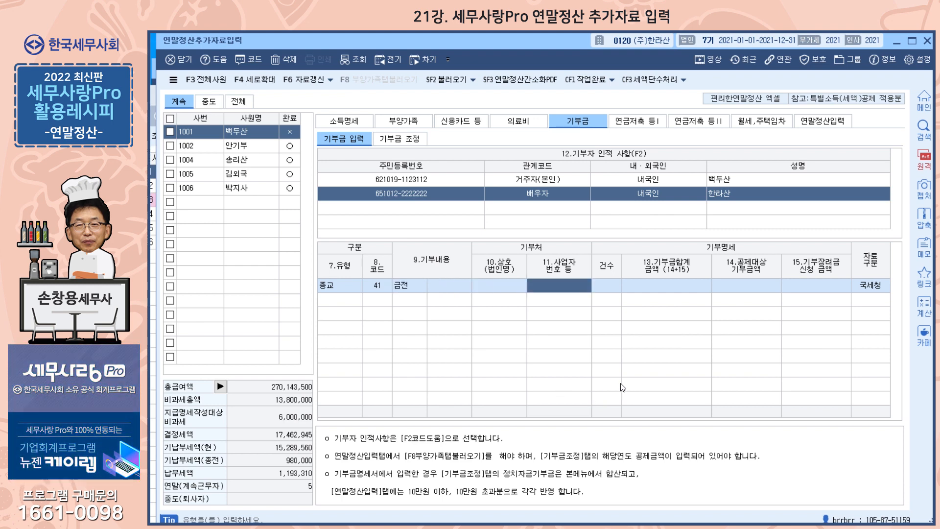
{"action": "key", "text": "Left"}
{"action": "type", "text": "종교"}
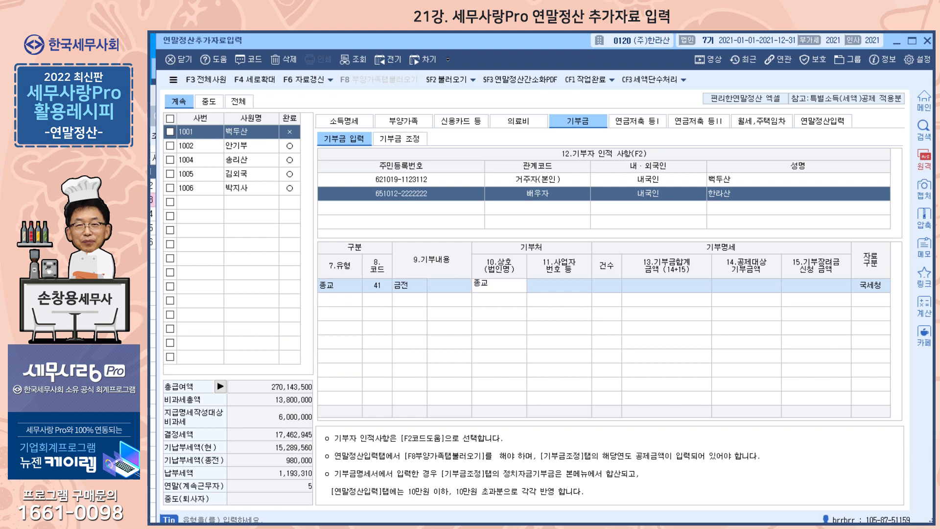
{"action": "key", "text": "Return"}
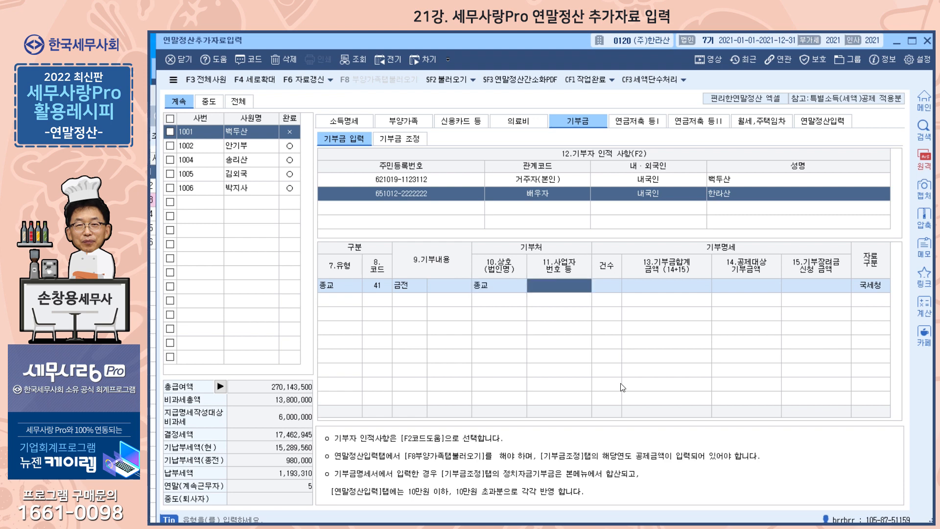
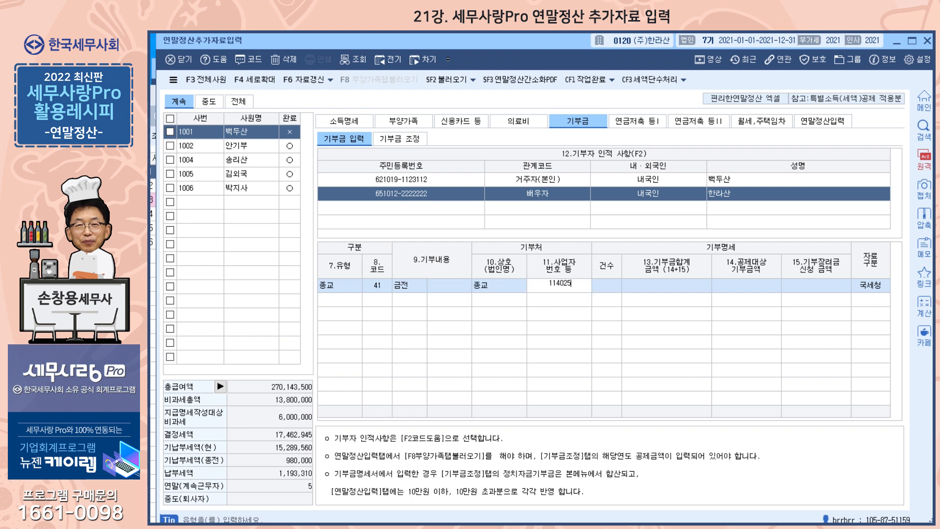
{"action": "key", "text": "Return"}
{"action": "type", "text": "1"}
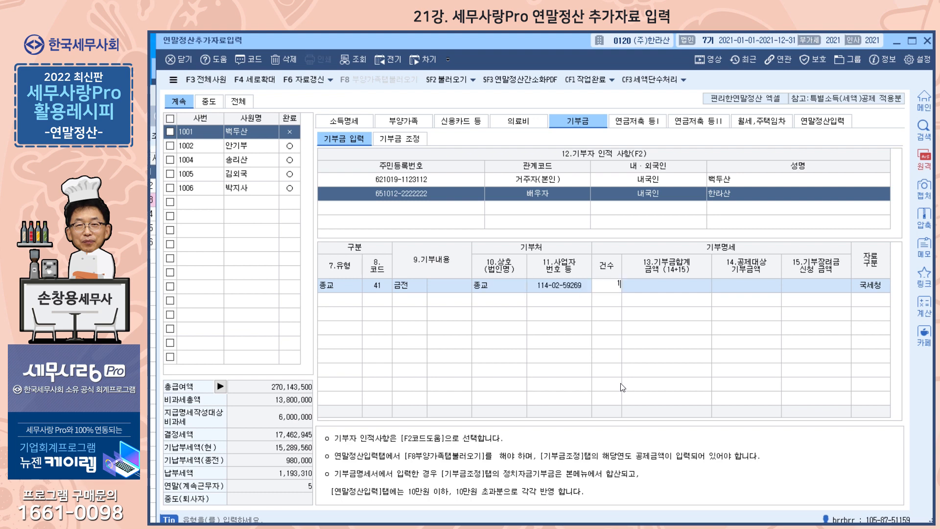
{"action": "key", "text": "Return"}
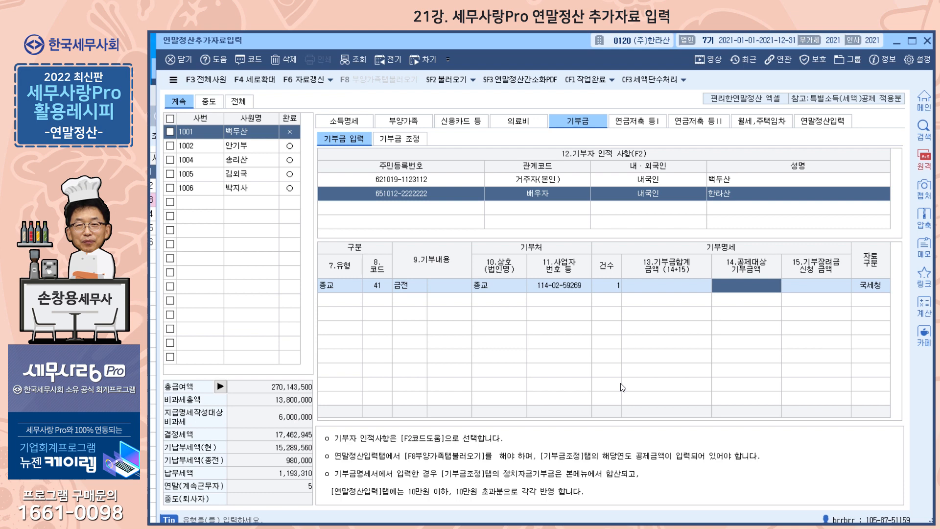
{"action": "type", "text": "5000000"}
{"action": "key", "text": "Return"}
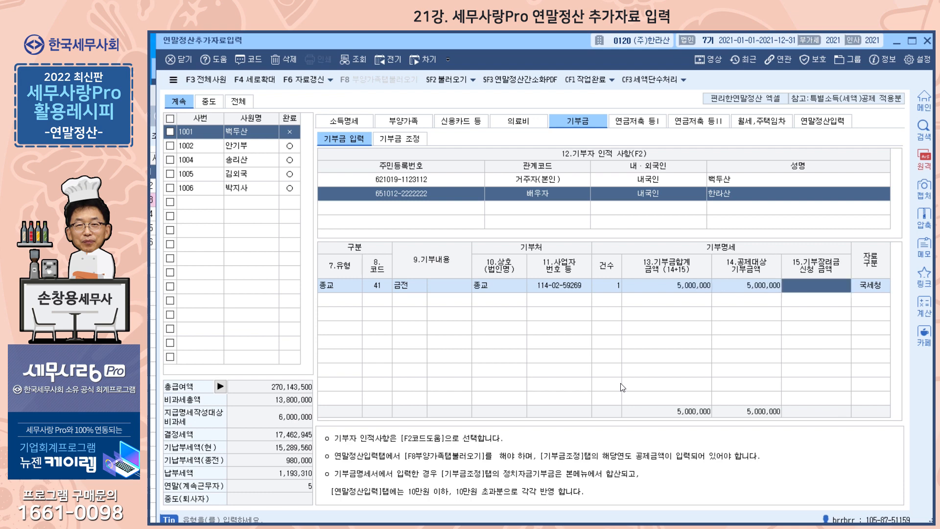
{"action": "key", "text": "Return"}
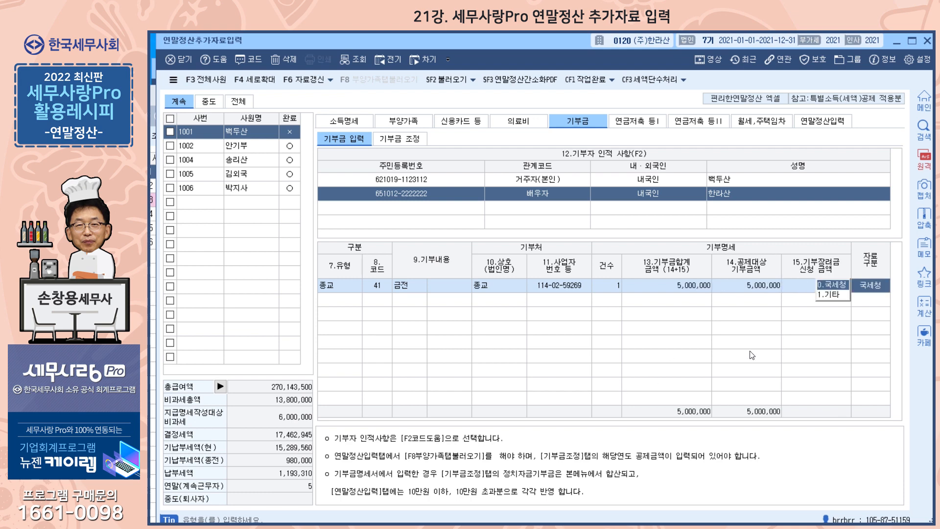
{"action": "left_click", "coordinate": [827, 297]}
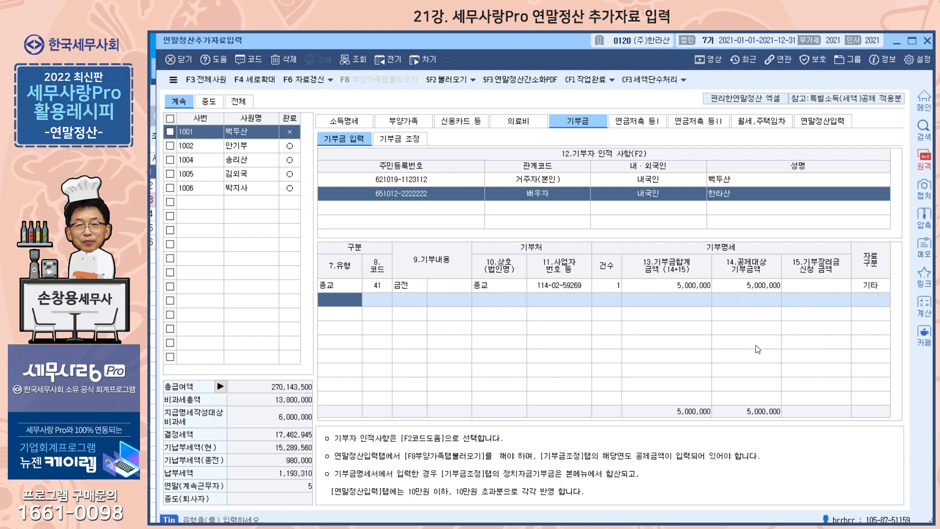
{"action": "left_click", "coordinate": [412, 140]}
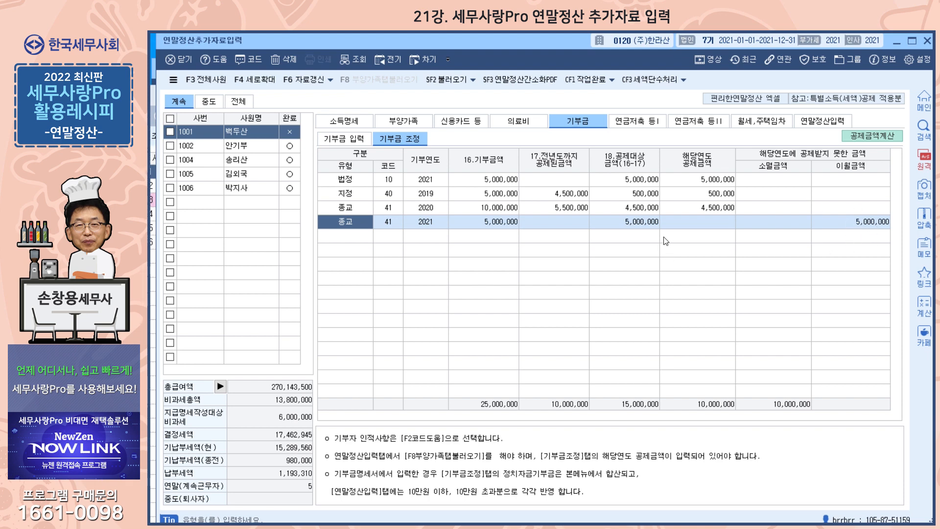
Load amounts in 기부금 공제금액 계산 참조, apply deduction amounts, save and close
{"action": "left_click", "coordinate": [875, 137]}
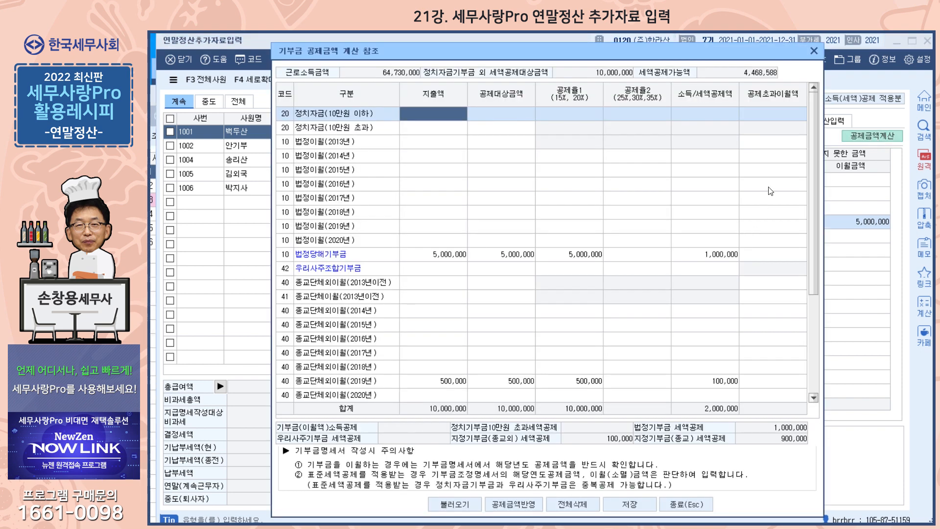
{"action": "left_click", "coordinate": [464, 506]}
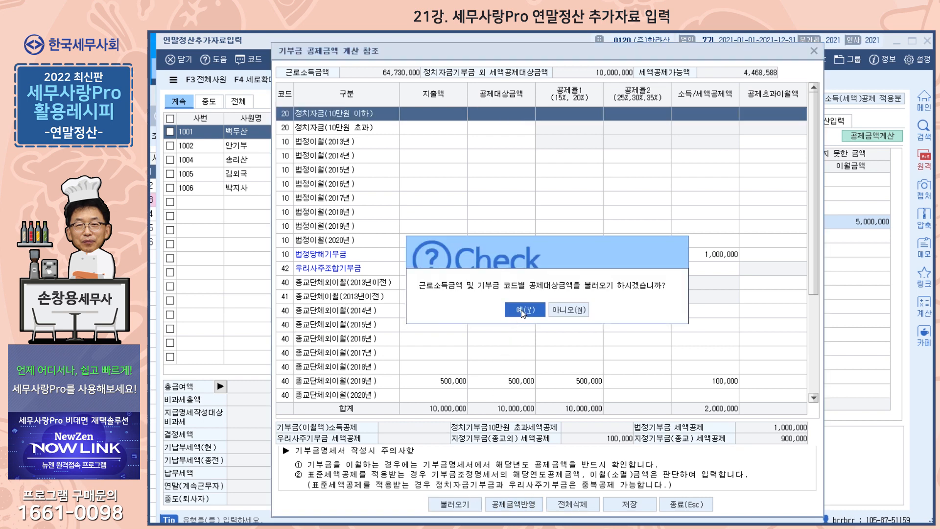
{"action": "left_click", "coordinate": [523, 310]}
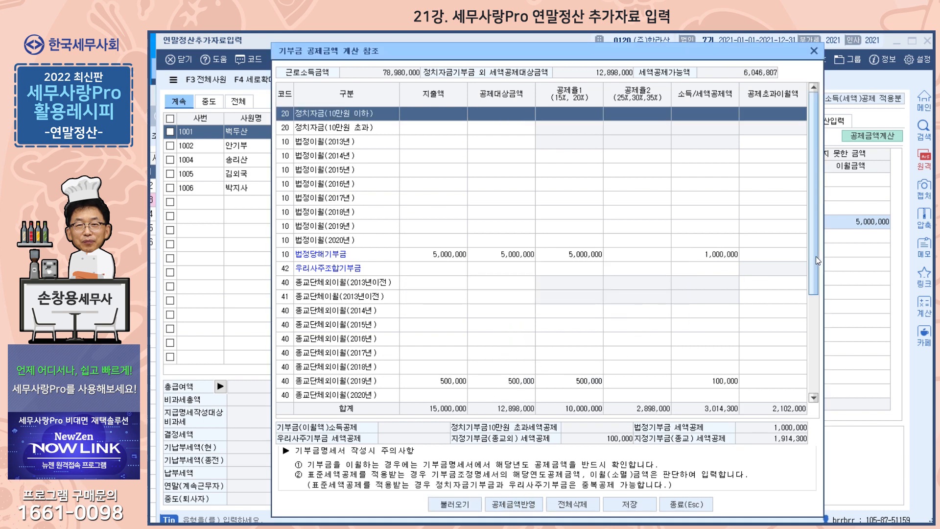
{"action": "scroll", "coordinate": [818, 261], "scroll_direction": "down", "scroll_amount": 3}
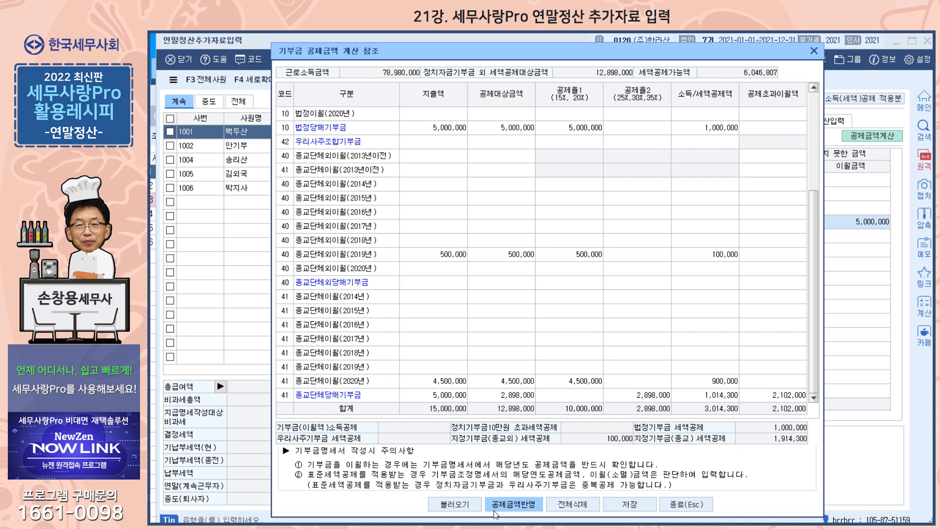
{"action": "left_click", "coordinate": [515, 504]}
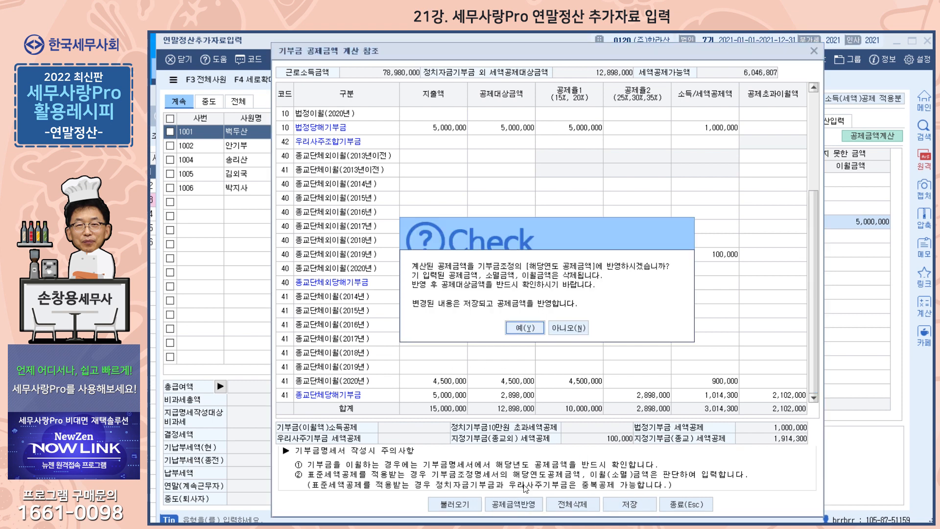
{"action": "left_click", "coordinate": [525, 327]}
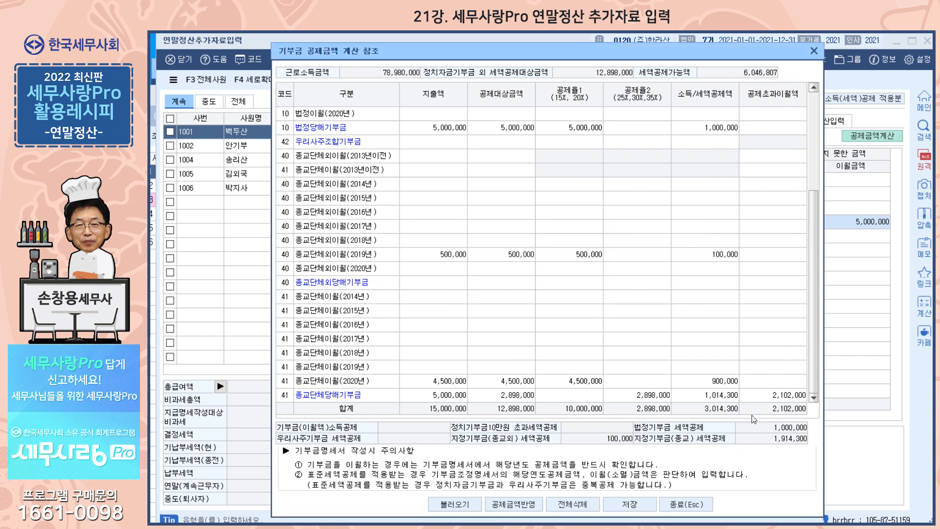
{"action": "left_click", "coordinate": [645, 503]}
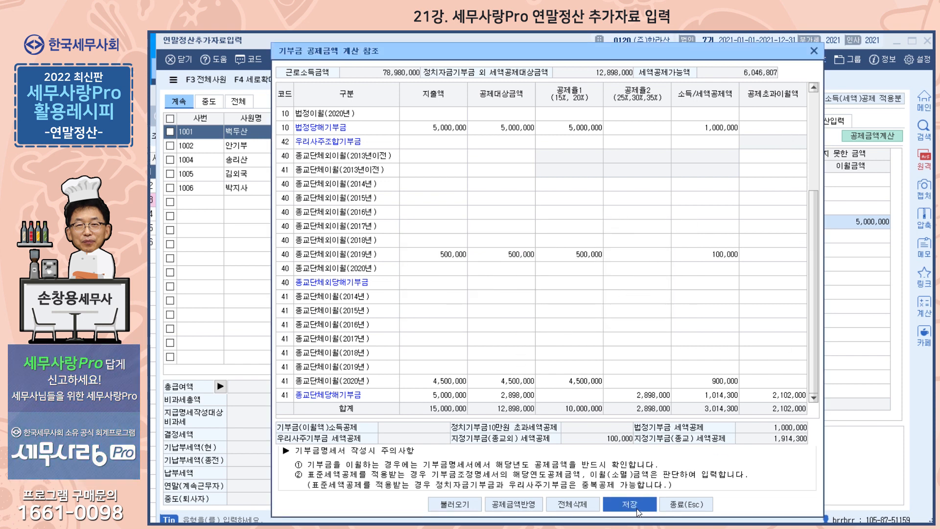
{"action": "left_click", "coordinate": [687, 505]}
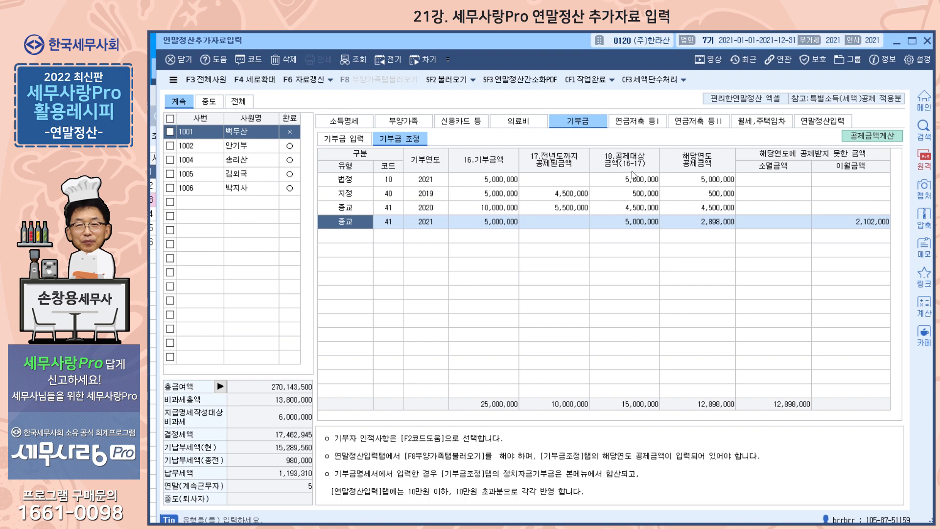
{"action": "left_click", "coordinate": [459, 123]}
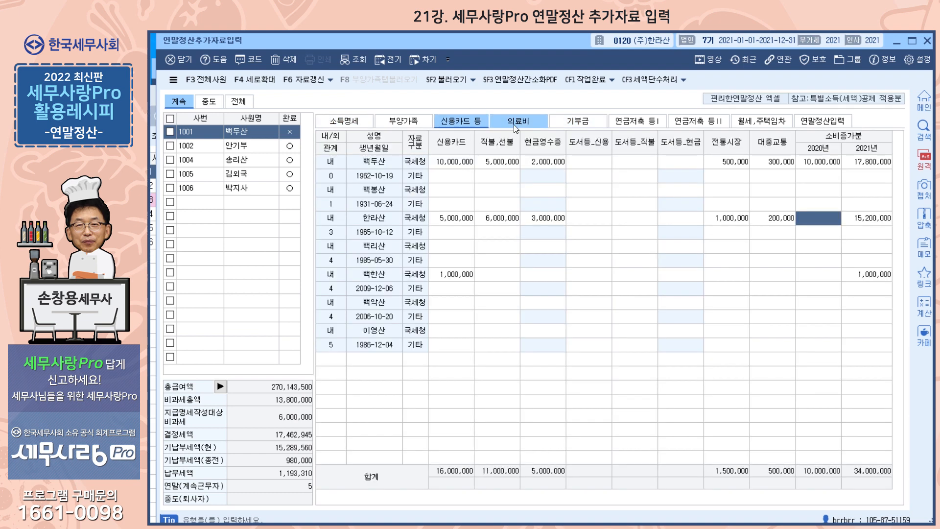
{"action": "left_click", "coordinate": [514, 123]}
{"action": "left_click", "coordinate": [578, 122]}
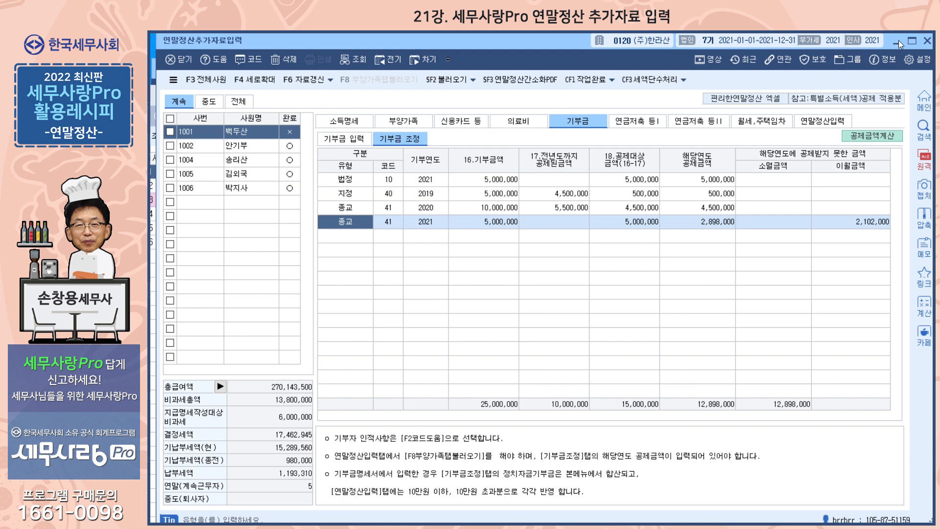
{"action": "left_click", "coordinate": [897, 40]}
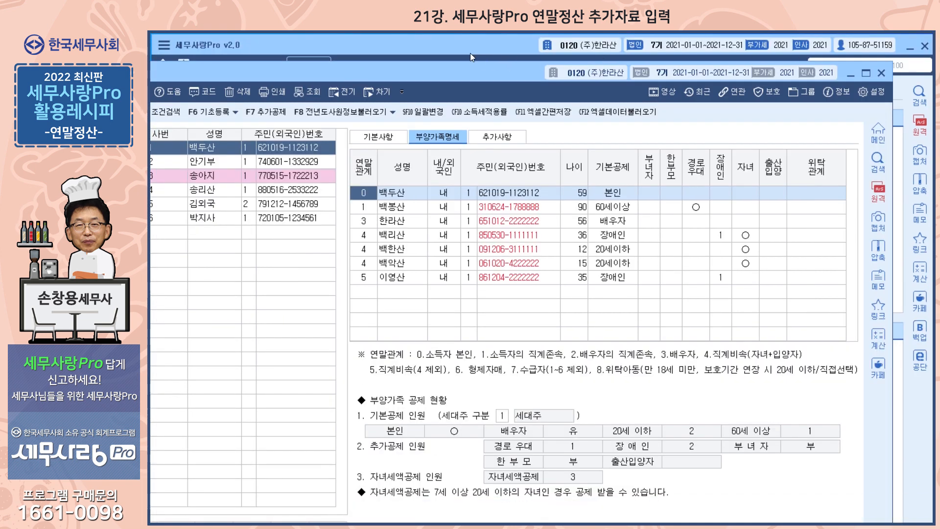
{"action": "left_click", "coordinate": [470, 54]}
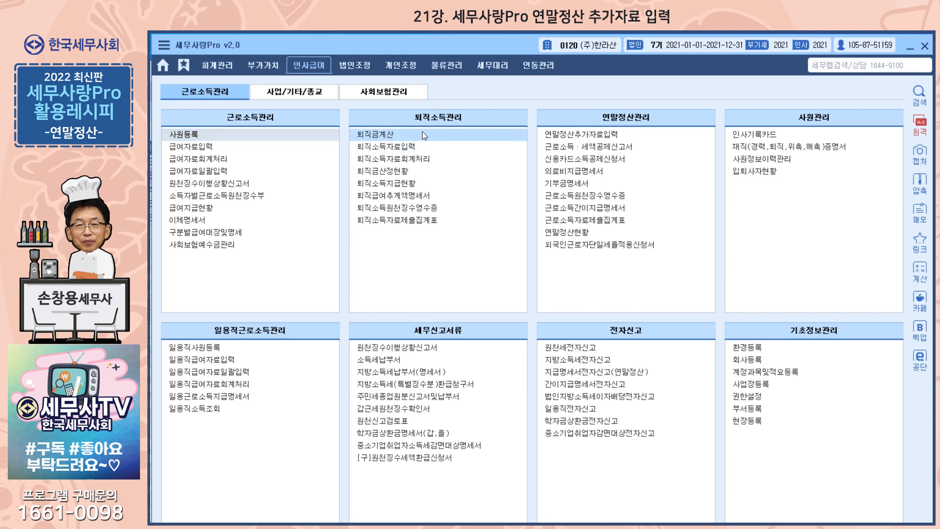
{"action": "left_click", "coordinate": [576, 134]}
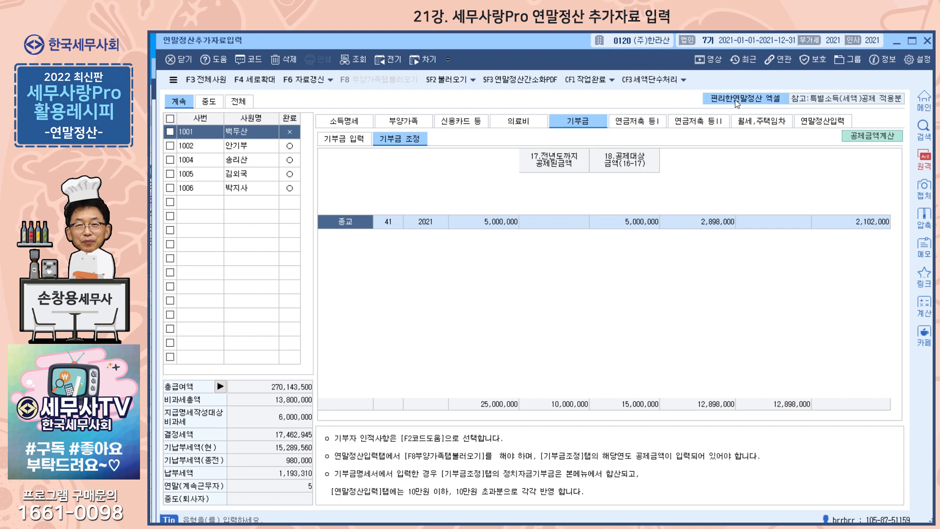
Review the 의료비 and 부양가족 pages, then go to 연금저축 등 I
{"action": "left_click", "coordinate": [523, 125]}
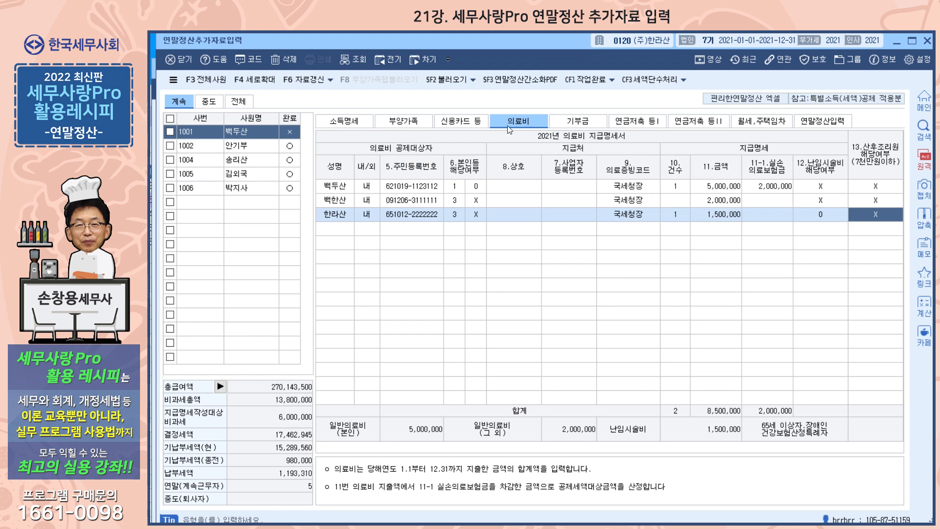
{"action": "left_click", "coordinate": [405, 124]}
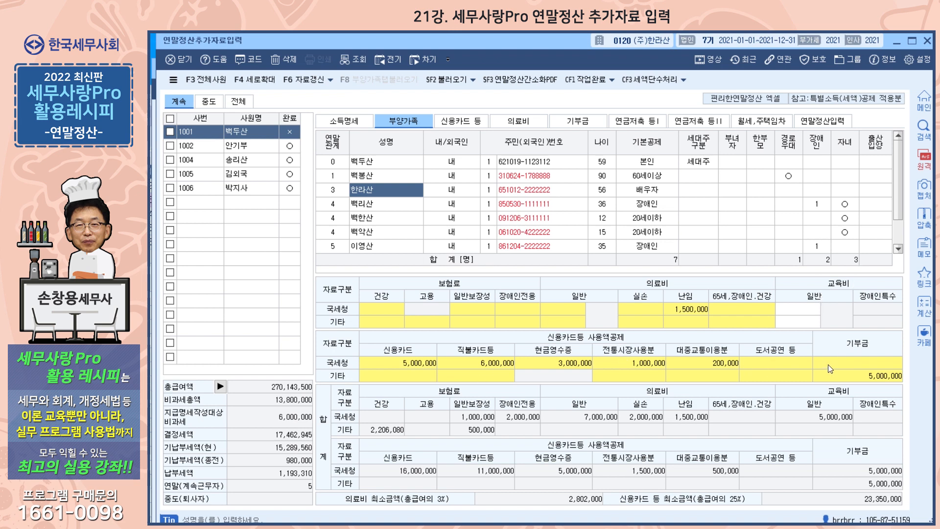
{"action": "left_click", "coordinate": [639, 122]}
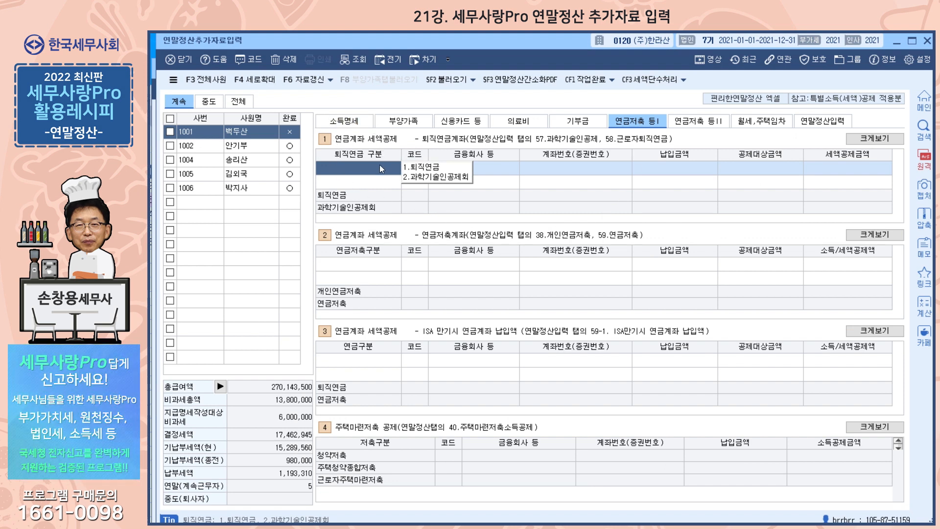
Record a 3,000,000 퇴직연금 payment at 새마을금고 with its account number
{"action": "left_click", "coordinate": [385, 267]}
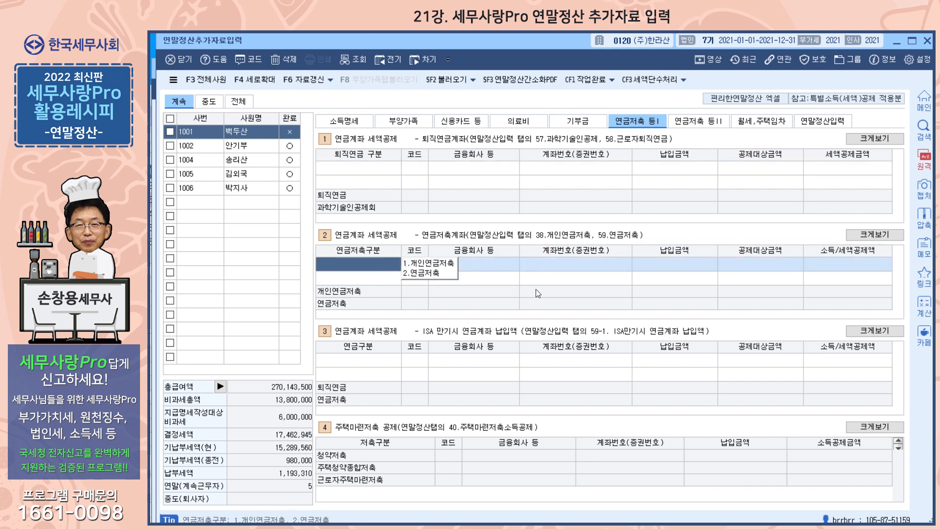
{"action": "left_click", "coordinate": [382, 368]}
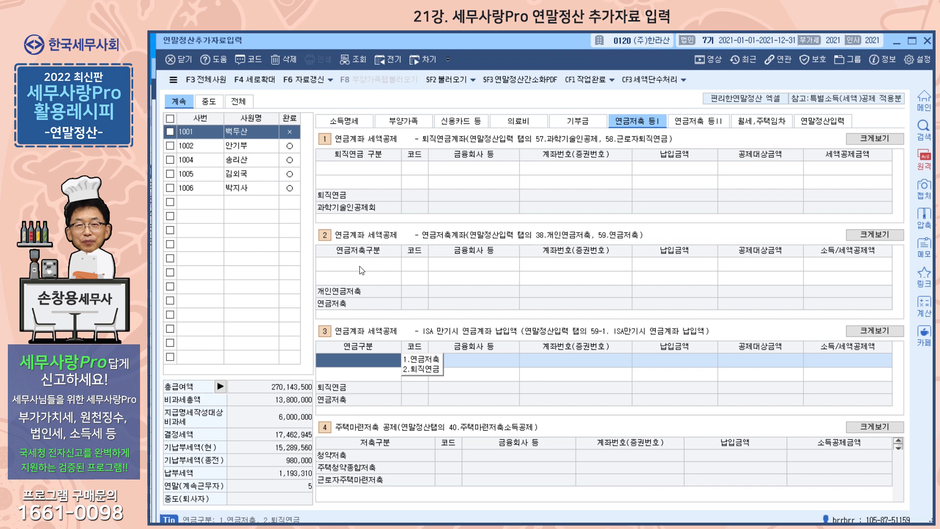
{"action": "left_click", "coordinate": [365, 168]}
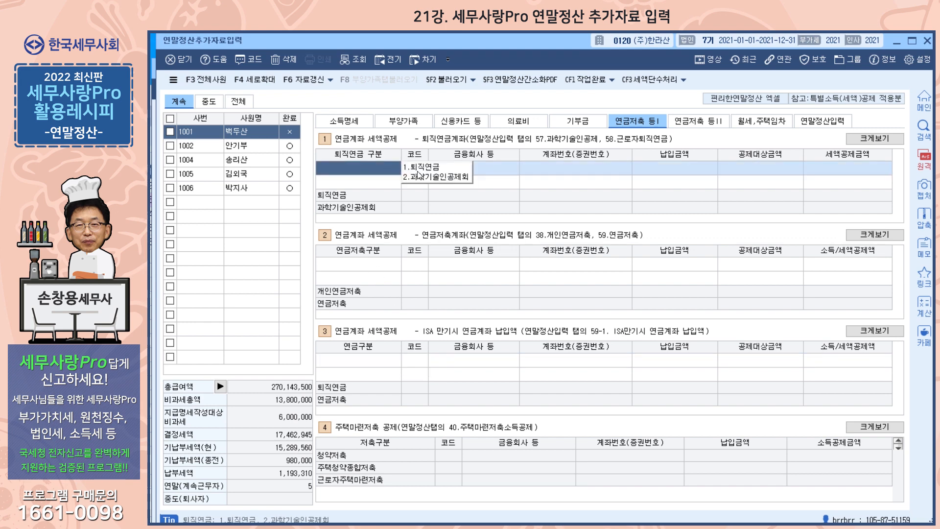
{"action": "left_click", "coordinate": [430, 167]}
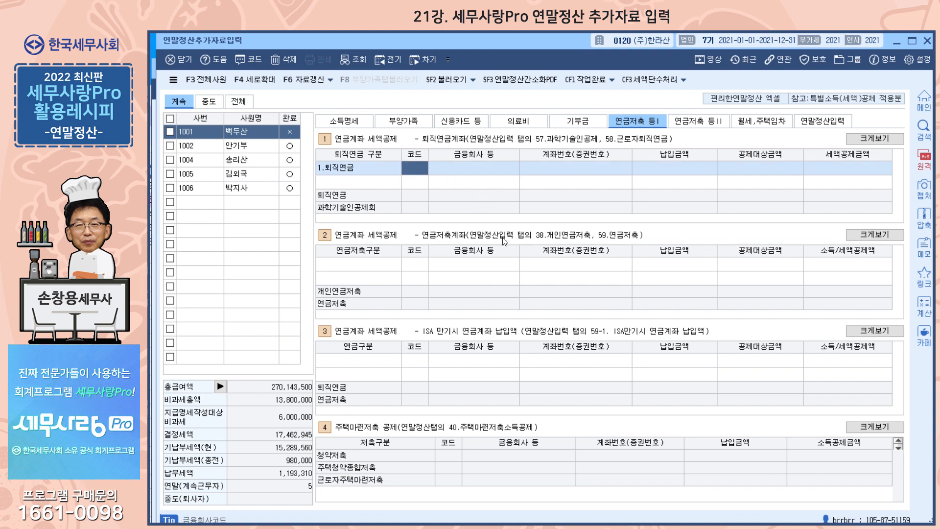
{"action": "key", "text": "F2"}
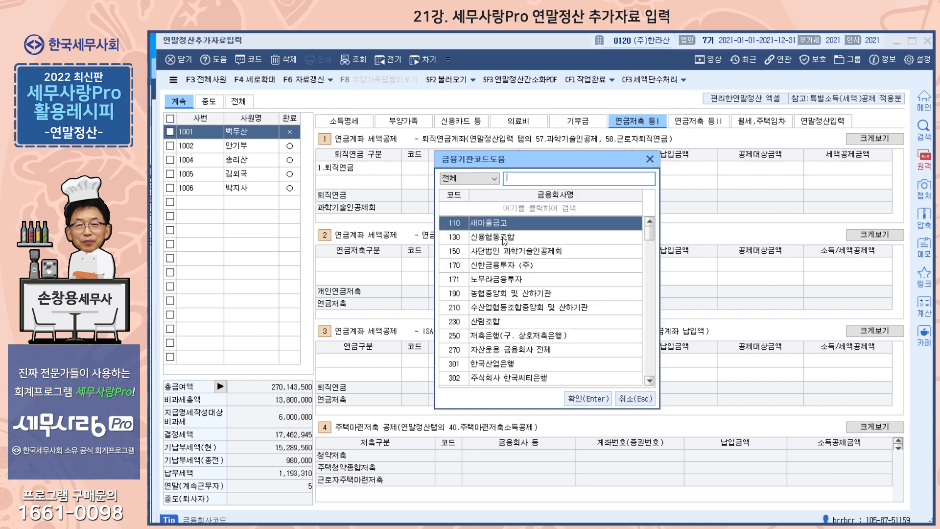
{"action": "key", "text": "Return"}
{"action": "type", "text": "11"}
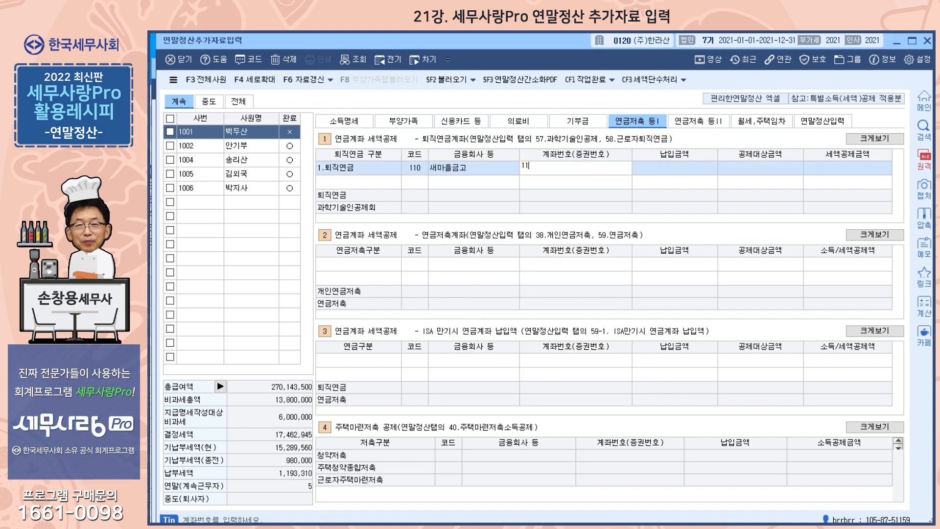
{"action": "key", "text": "Return"}
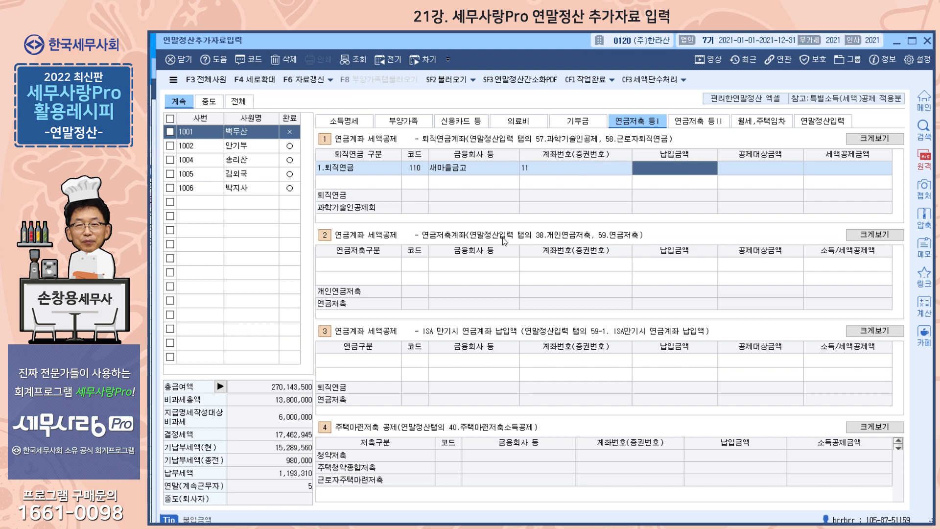
{"action": "type", "text": "3000000"}
{"action": "key", "text": "Return"}
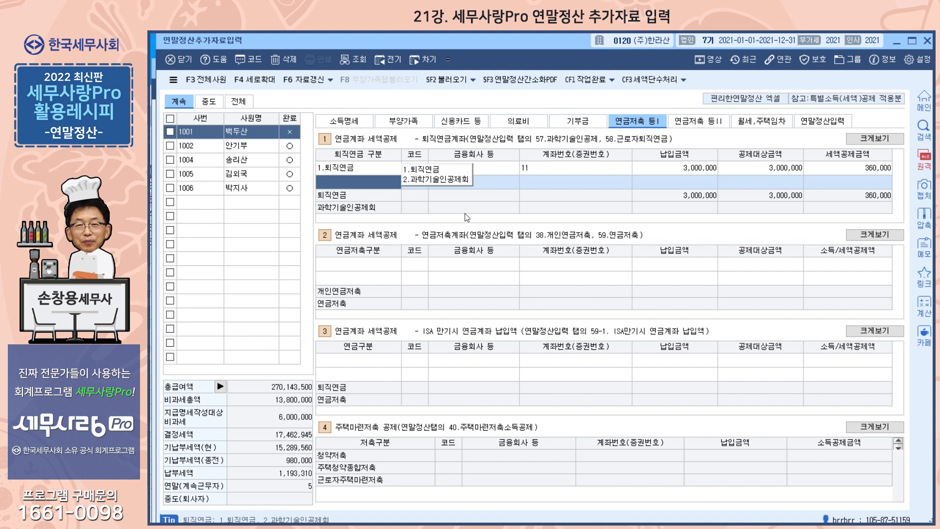
Record a 3,000,000 연금저축 payment at 신용협동조합, then move to 연금저축 등 II
{"action": "left_click", "coordinate": [389, 266]}
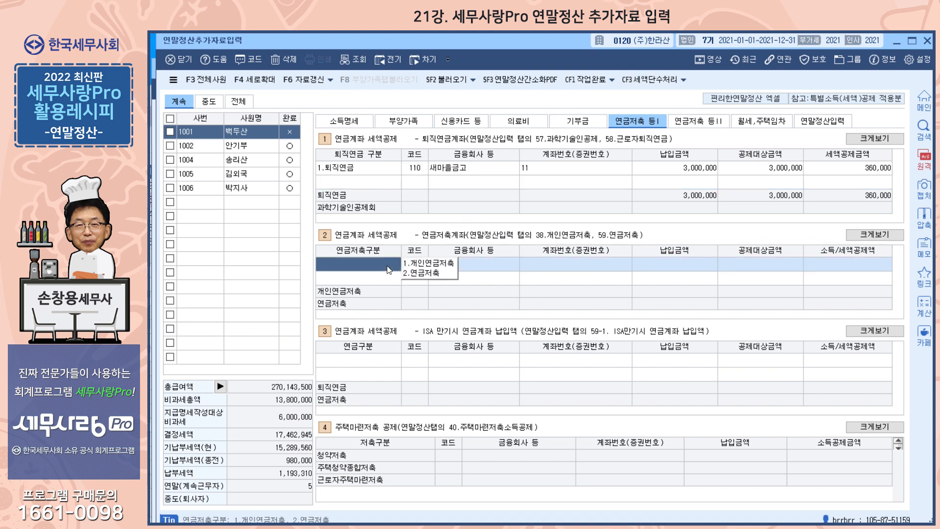
{"action": "left_click", "coordinate": [420, 274]}
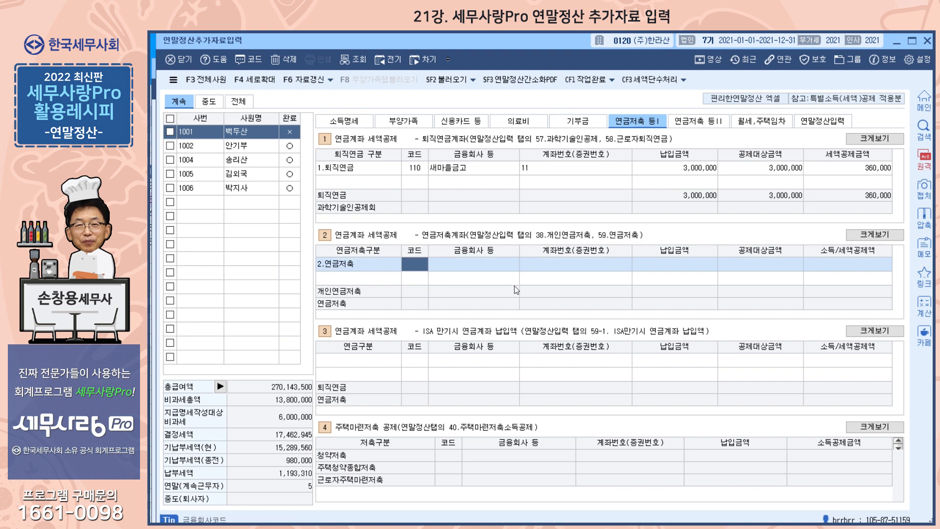
{"action": "key", "text": "F2"}
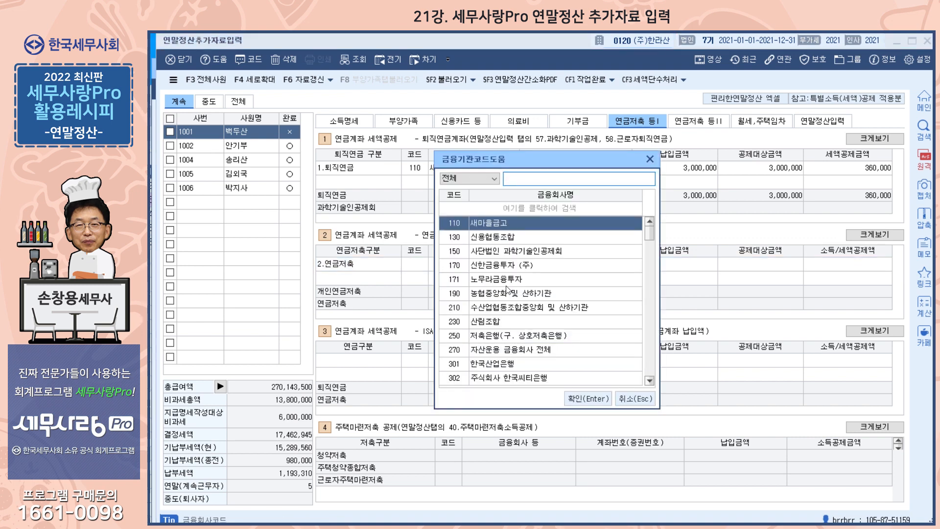
{"action": "left_click", "coordinate": [496, 238]}
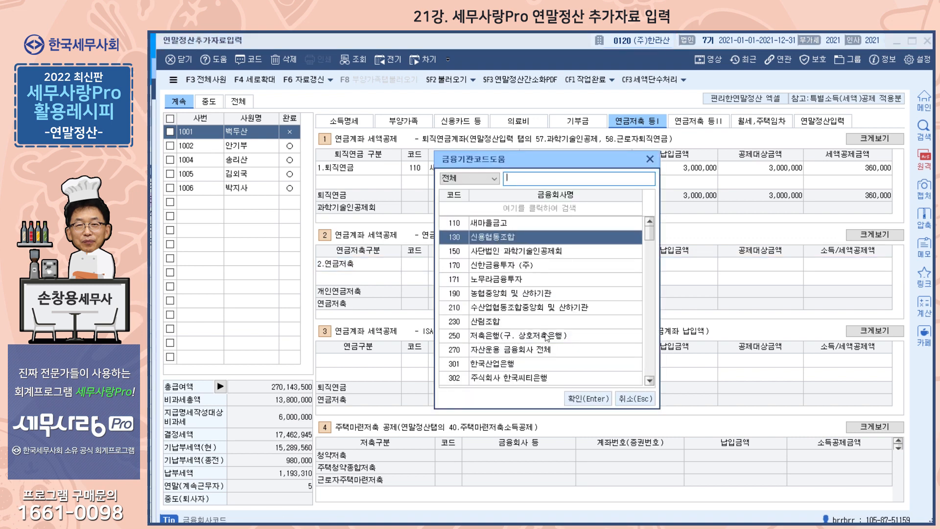
{"action": "left_click", "coordinate": [586, 398]}
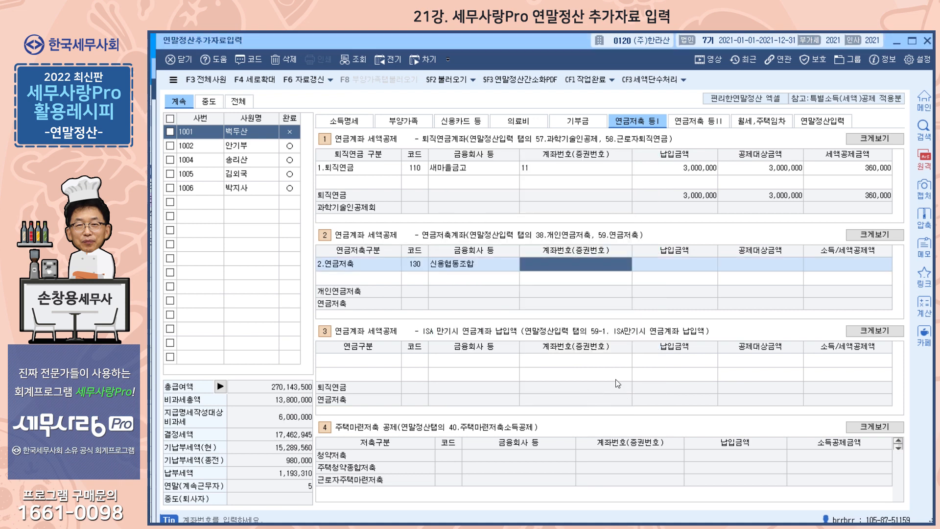
{"action": "type", "text": "22"}
{"action": "key", "text": "Return"}
{"action": "type", "text": "3000000"}
{"action": "key", "text": "Return"}
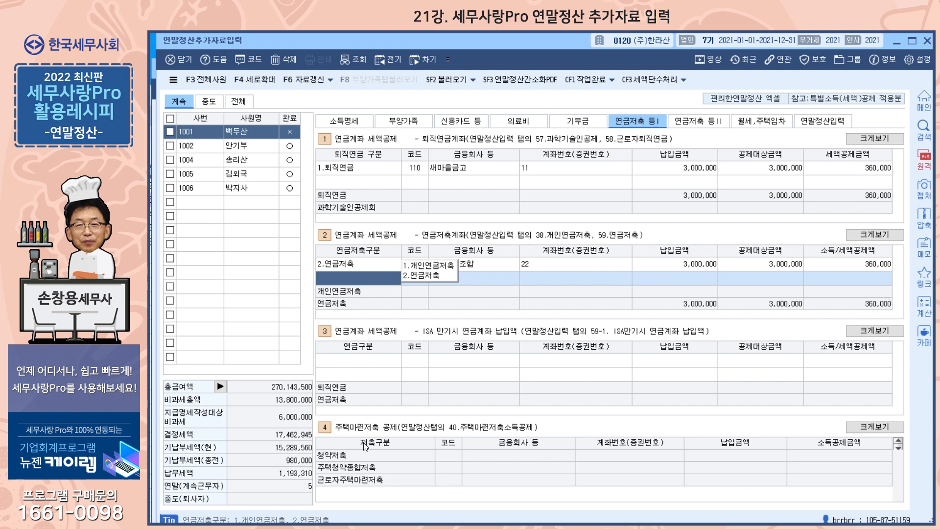
{"action": "left_click", "coordinate": [694, 126]}
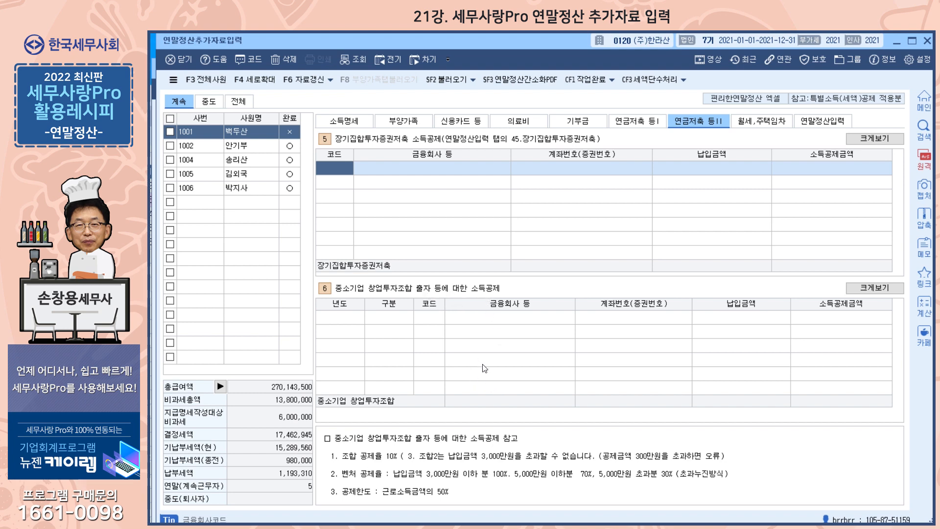
Open employee 1001's 월세,주택임차 page with empty 월세액 and 주택임차차입금 sections
{"action": "left_click", "coordinate": [759, 121]}
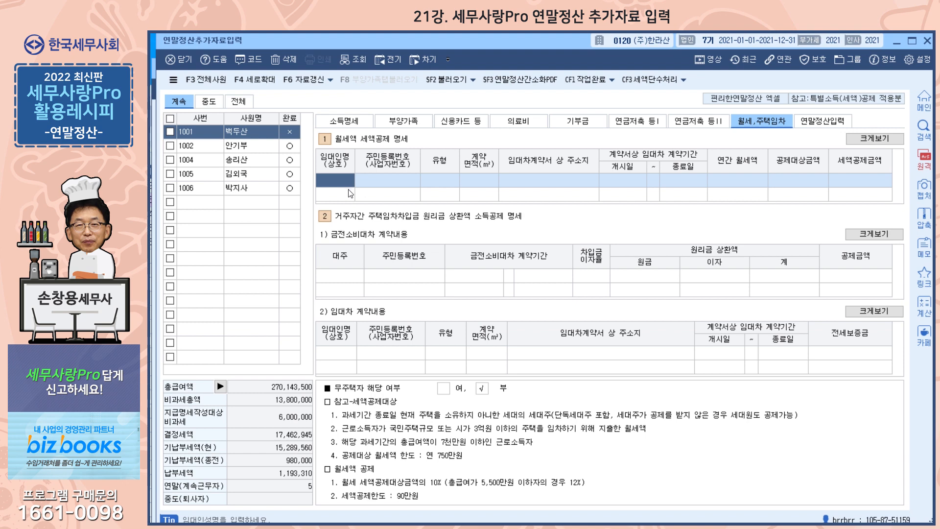
Enter the landlord's name and resident registration number on the rent page
{"action": "key", "text": "Return"}
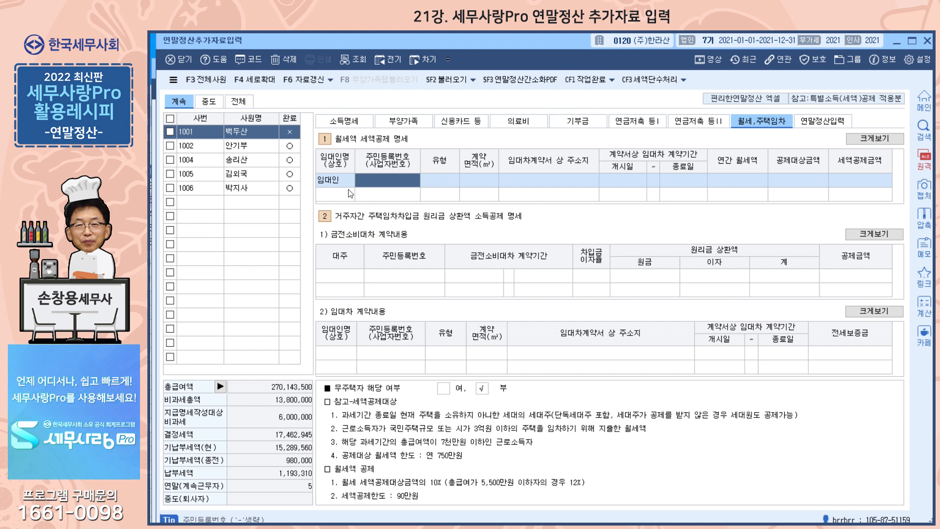
{"action": "key", "text": "BackSpace"}
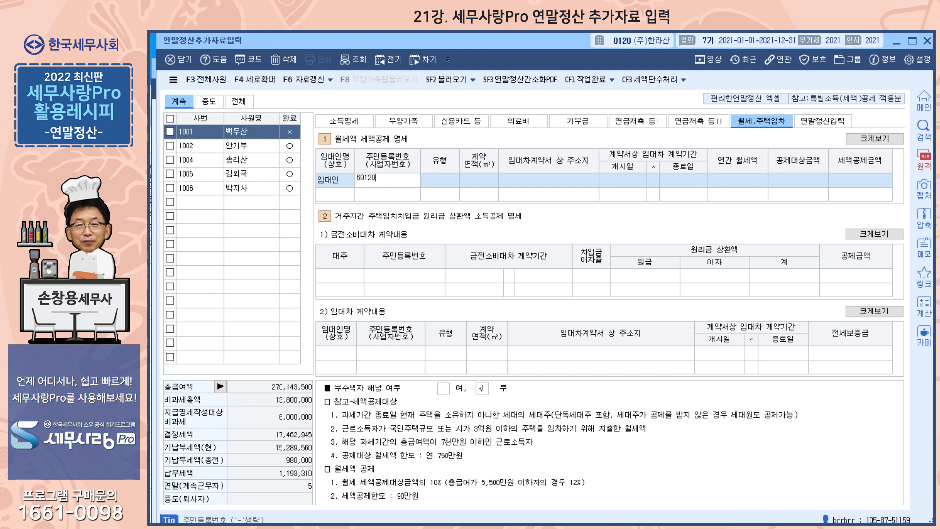
{"action": "key", "text": "Return"}
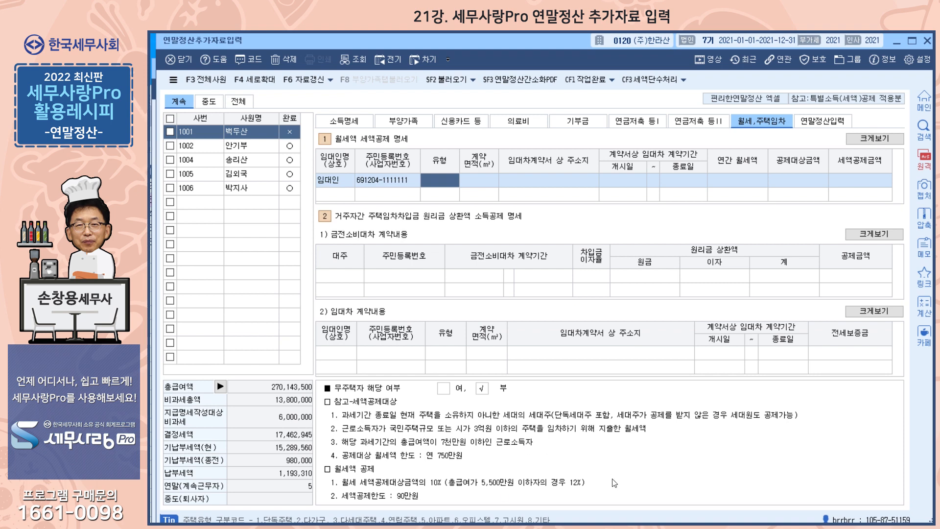
Record an 아파트 (type 5) lease: 84㎡, 서울, 2020-05-05 to 2023-05-05, rent 8,000,000, then view 소득명세
{"action": "type", "text": "5"}
{"action": "key", "text": "Return"}
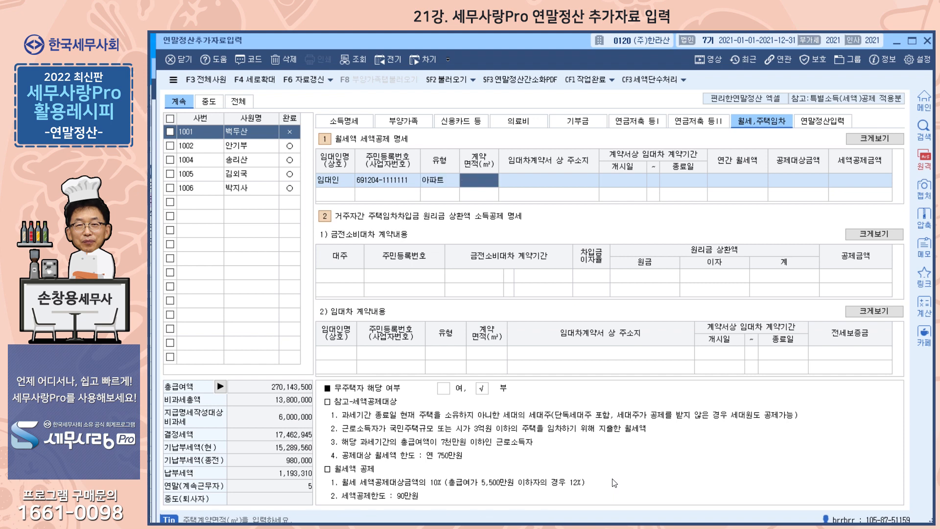
{"action": "type", "text": "84"}
{"action": "key", "text": "Return"}
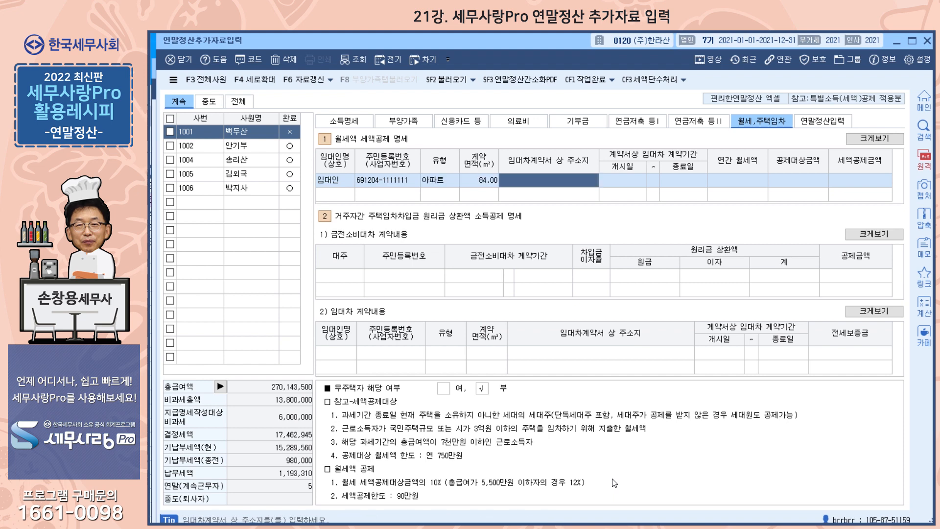
{"action": "type", "text": "서울"}
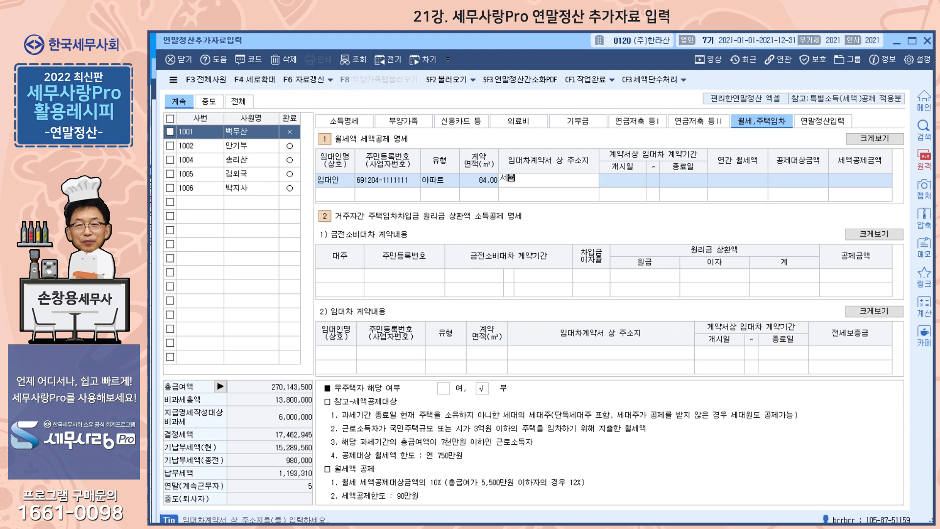
{"action": "key", "text": "Return"}
{"action": "type", "text": "202"}
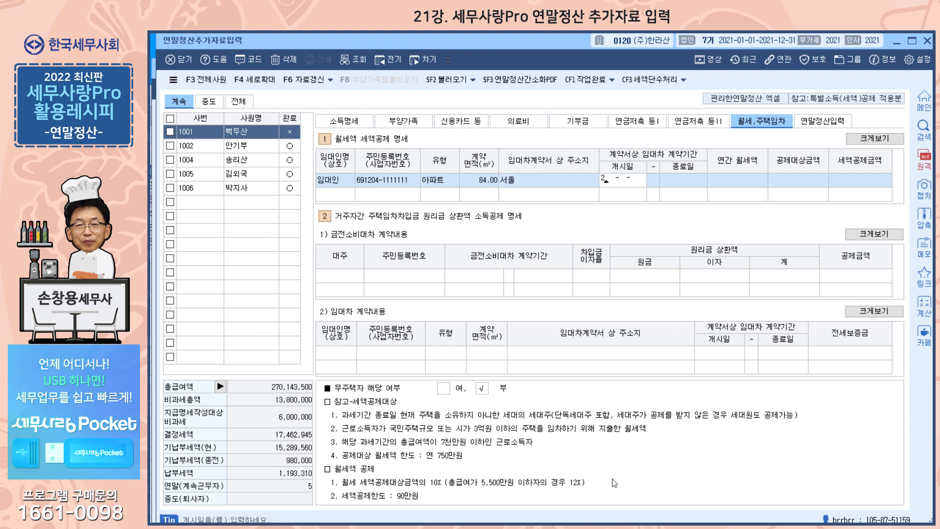
{"action": "type", "text": "0-05-05"}
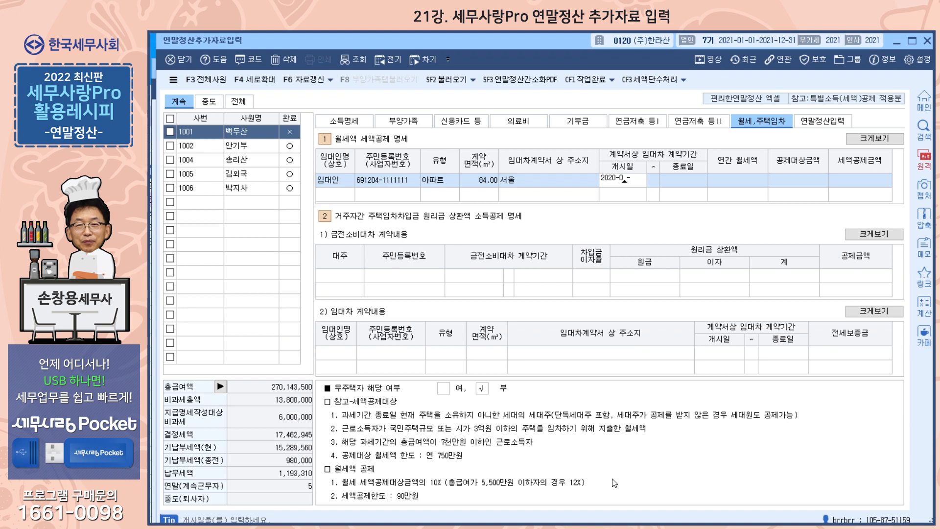
{"action": "key", "text": "Return"}
{"action": "type", "text": "2023-"}
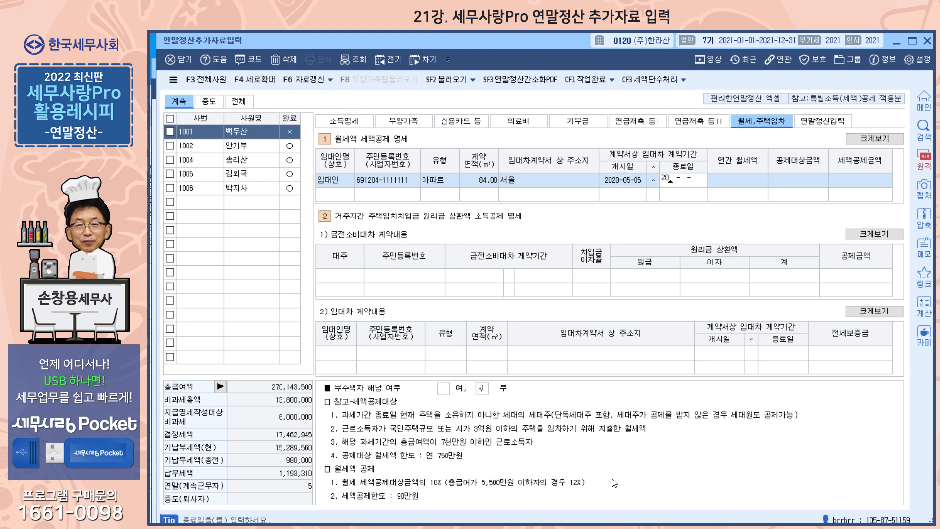
{"action": "type", "text": "05-05"}
{"action": "key", "text": "Return"}
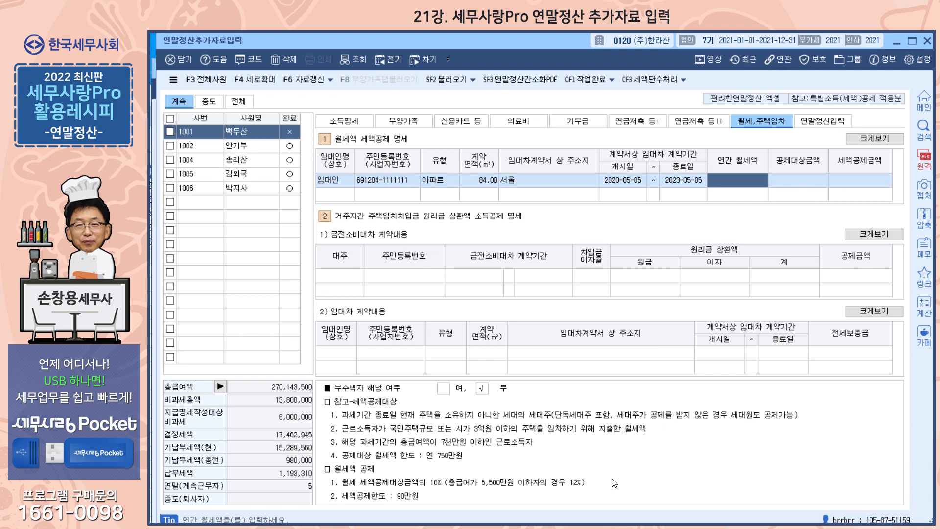
{"action": "type", "text": "8000000"}
{"action": "key", "text": "Return"}
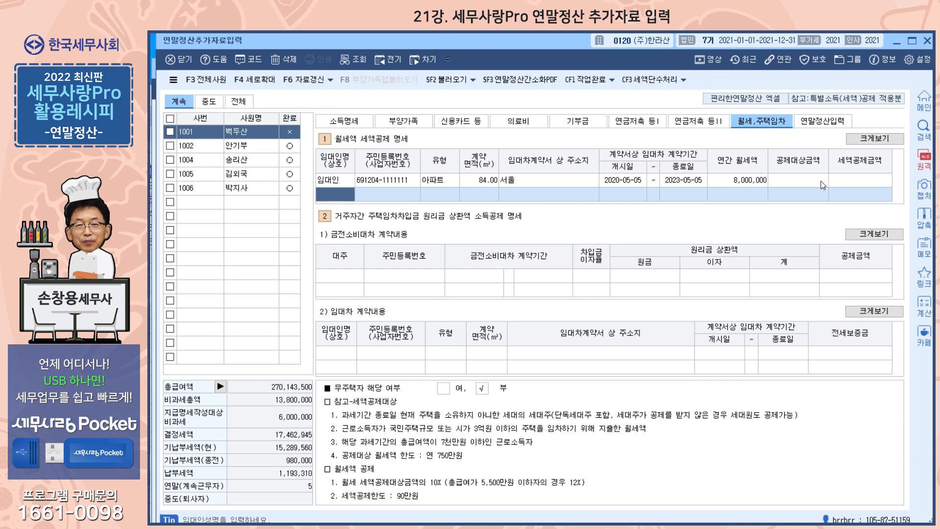
{"action": "left_click", "coordinate": [351, 122]}
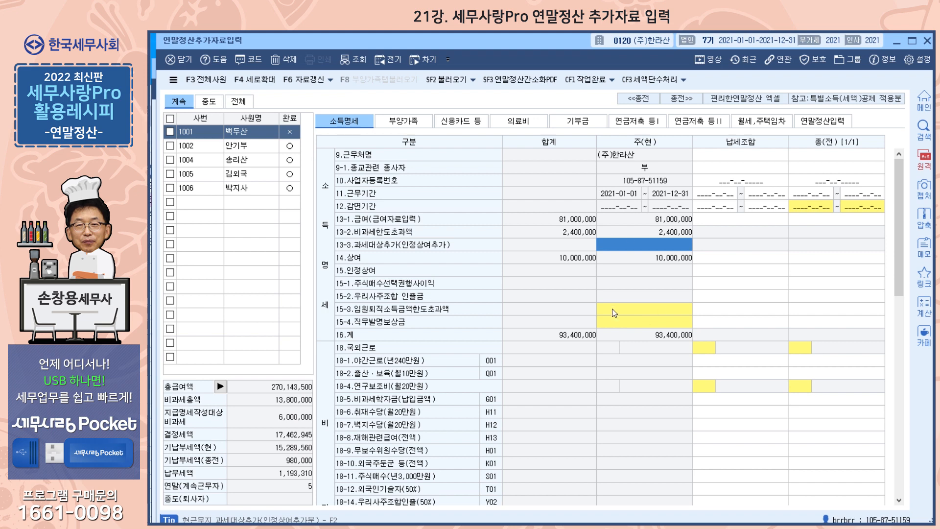
Set 무주택자 해당 여부 to 여 on the rent page, then view the 연말정산입력 sheet
{"action": "left_click", "coordinate": [755, 119]}
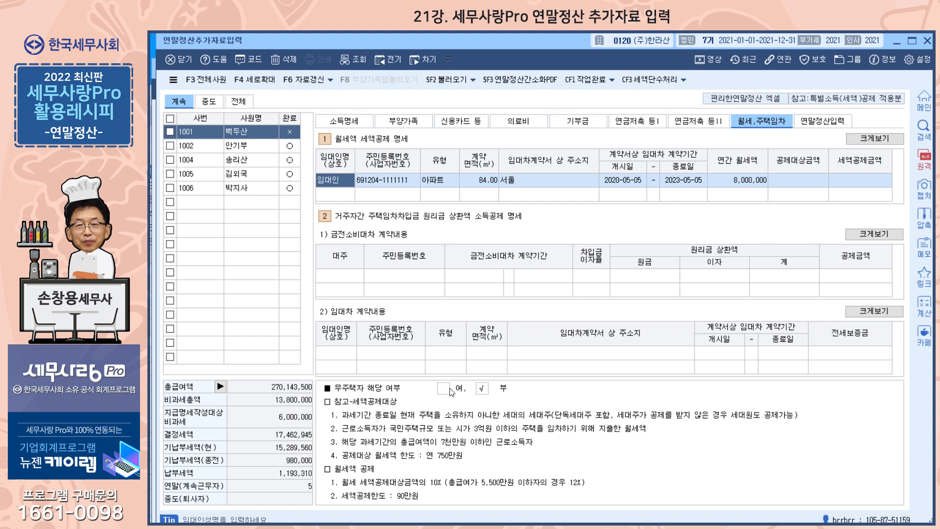
{"action": "left_click", "coordinate": [443, 390]}
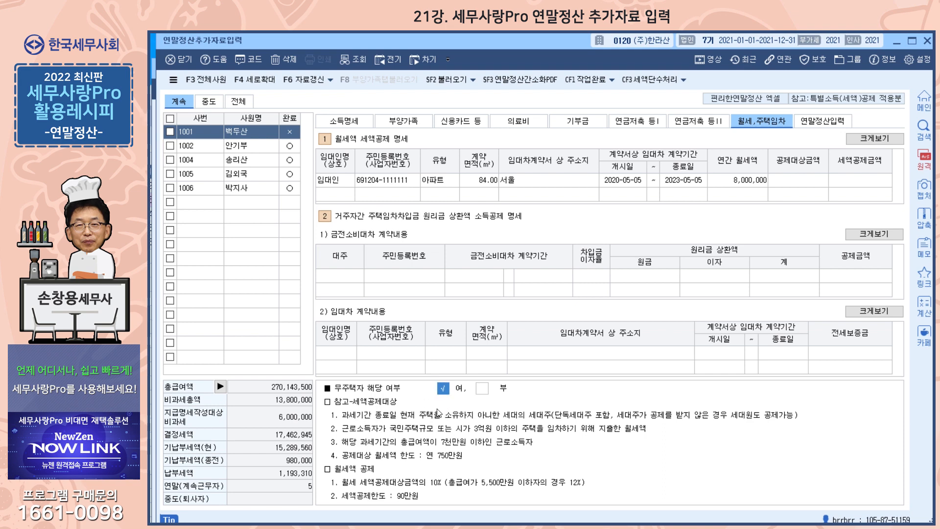
{"action": "left_click", "coordinate": [831, 126]}
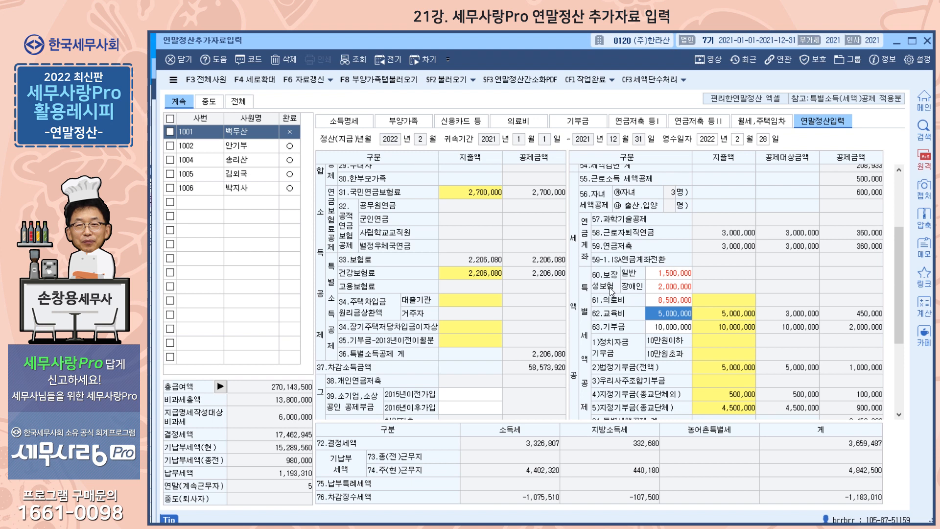
{"action": "left_click", "coordinate": [411, 122]}
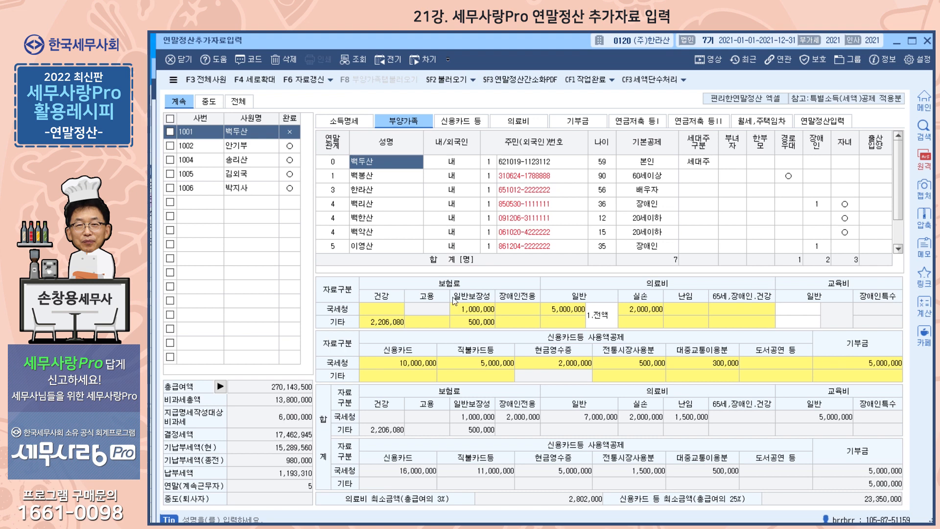
{"action": "left_click", "coordinate": [824, 124]}
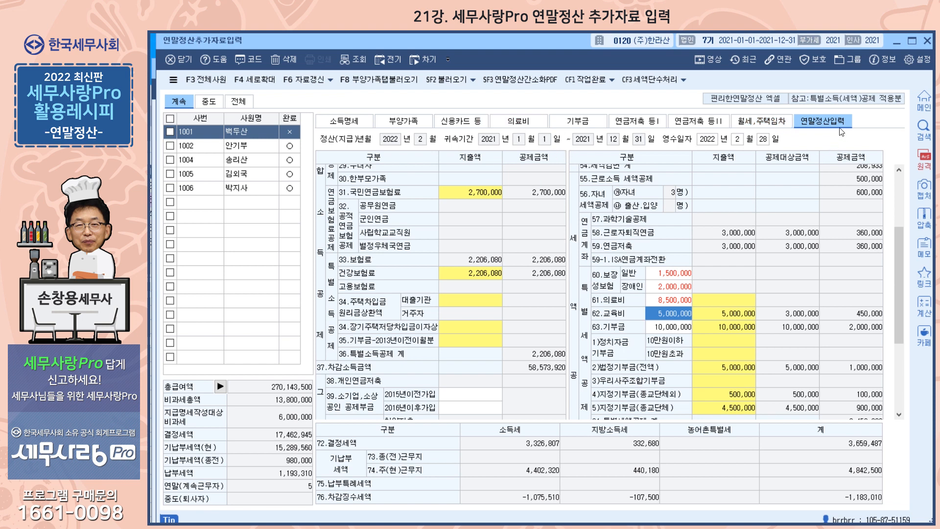
Pull the dependents' amounts in with F8 부양가족탭불러오기, confirm, and view the 주택자금 details
{"action": "left_click", "coordinate": [376, 80]}
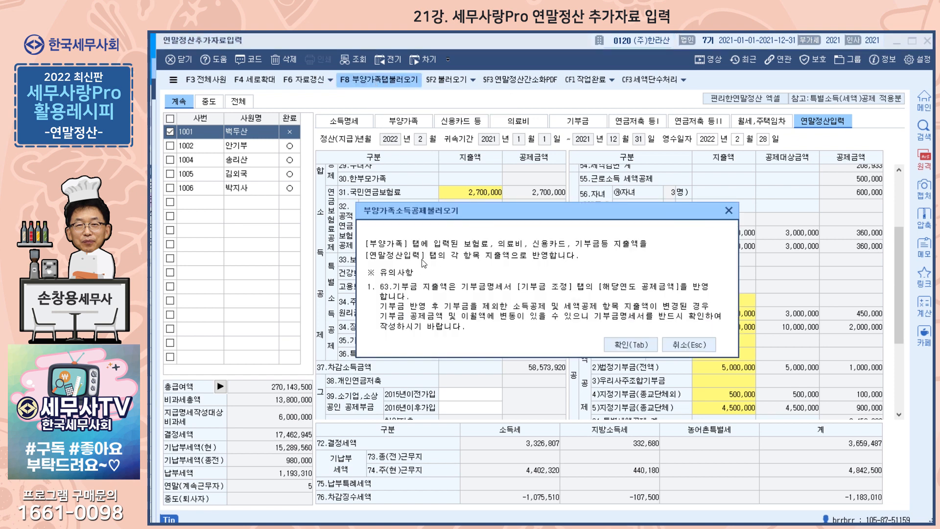
{"action": "left_click", "coordinate": [651, 345]}
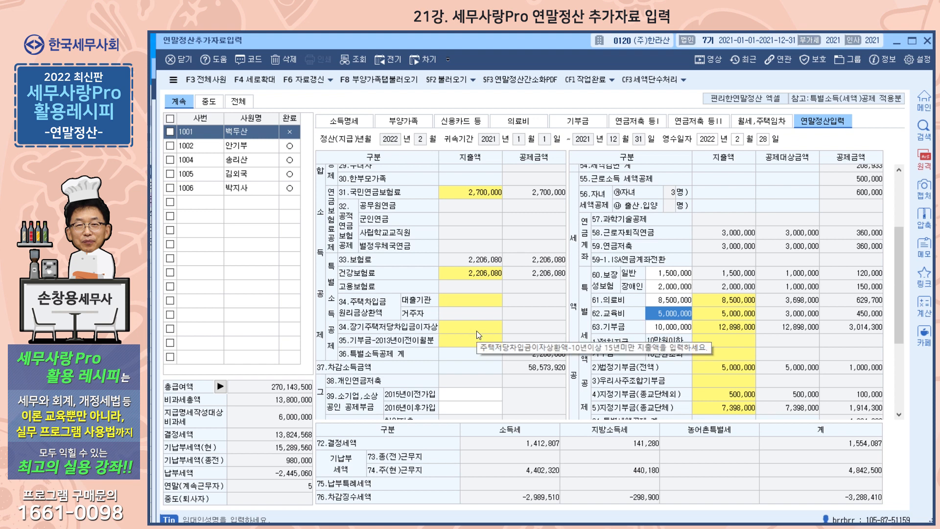
{"action": "left_click", "coordinate": [477, 330]}
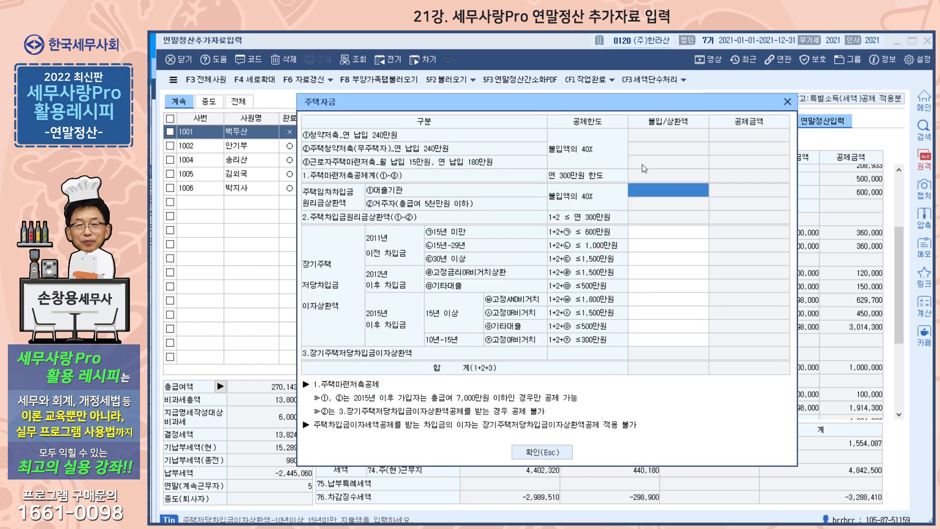
Close the 주택자금 details with 확인 and switch to the 부양가족 page
{"action": "left_click", "coordinate": [548, 451]}
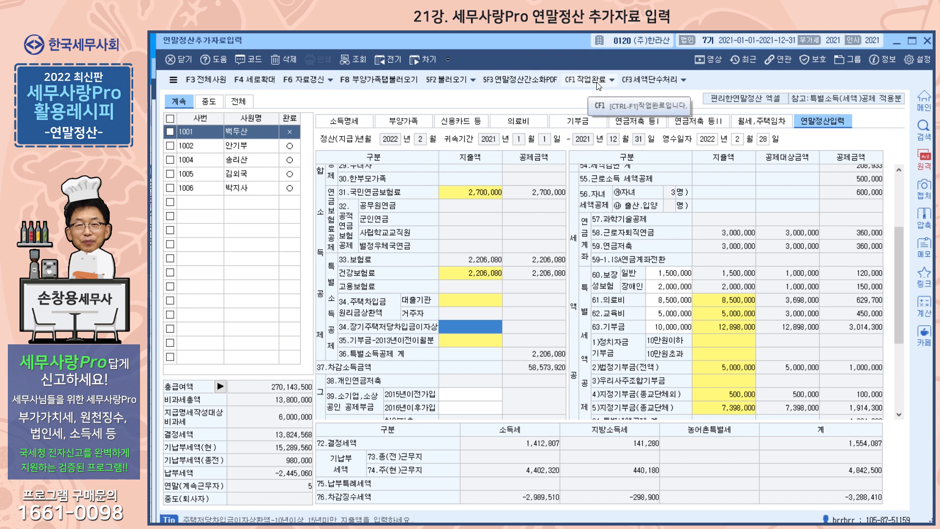
{"action": "left_click", "coordinate": [418, 127]}
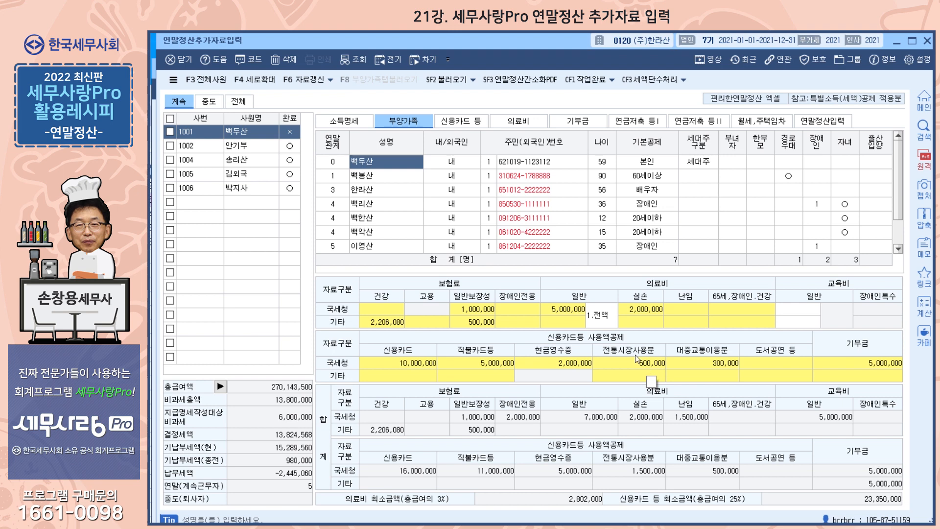
Attempt the SF3 PDF import, then load the 2020 prior-year (전기) settlement, dismissing both notices
{"action": "left_click", "coordinate": [525, 80]}
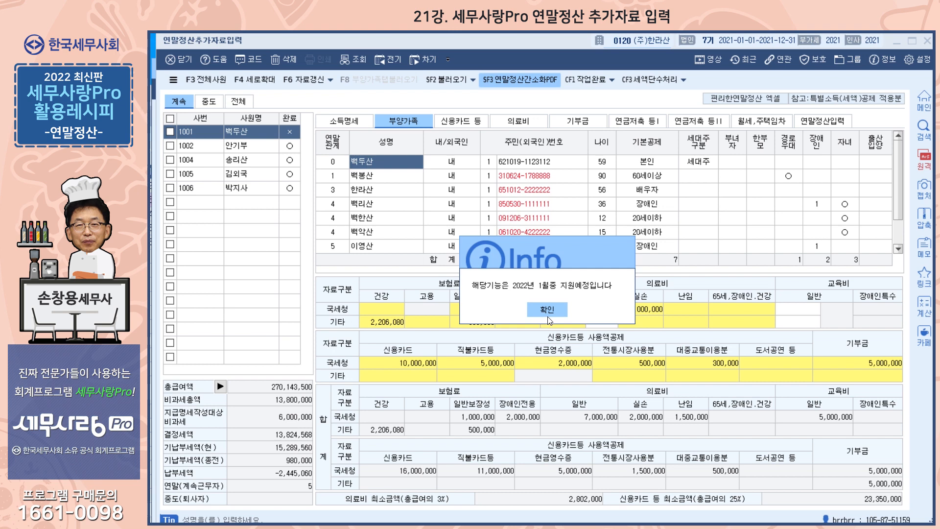
{"action": "left_click", "coordinate": [548, 315]}
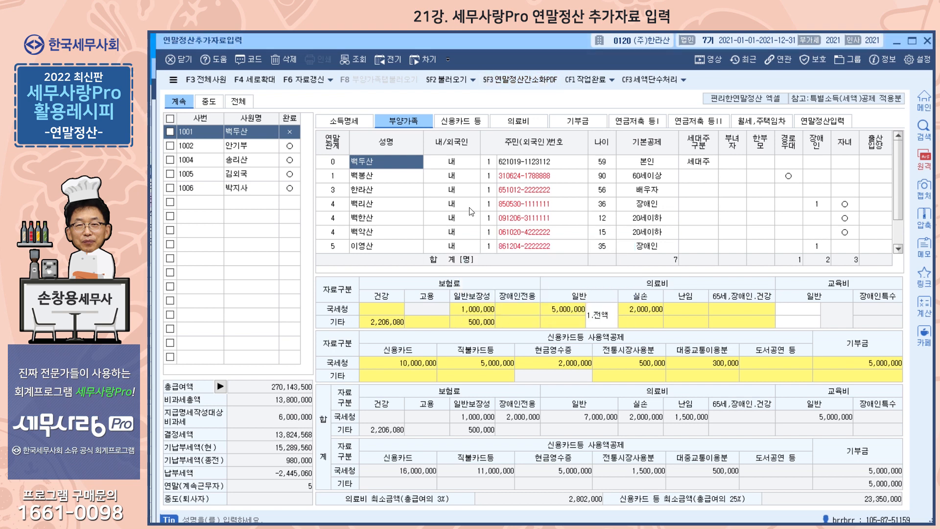
{"action": "left_click", "coordinate": [387, 65]}
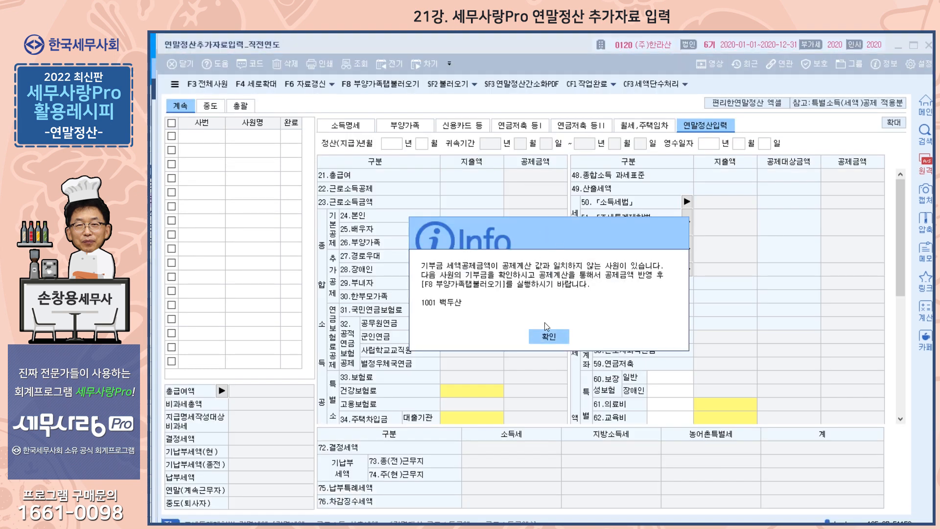
{"action": "left_click", "coordinate": [548, 337]}
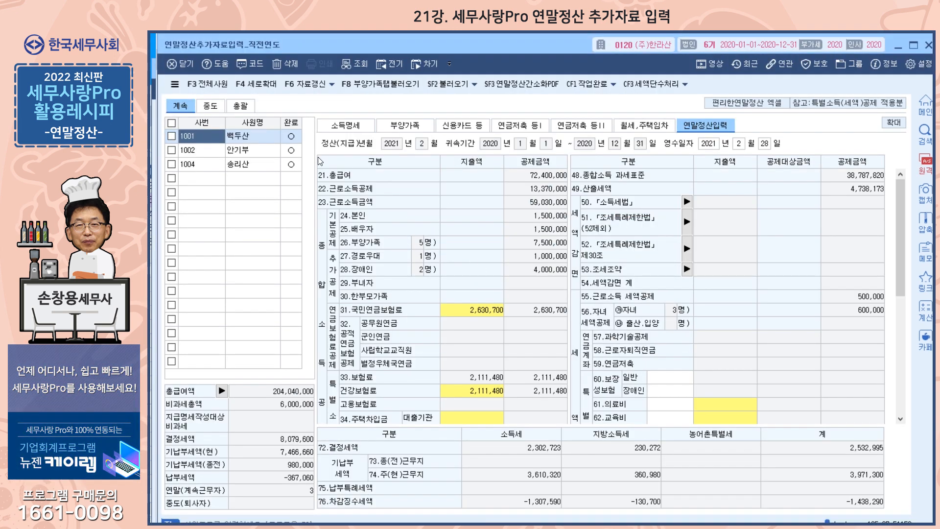
Cancel employee 1001's completed status (CF2 완료취소, 예) and launch 연말정산간소화PDF import
{"action": "left_click", "coordinate": [612, 85]}
{"action": "left_click", "coordinate": [605, 102]}
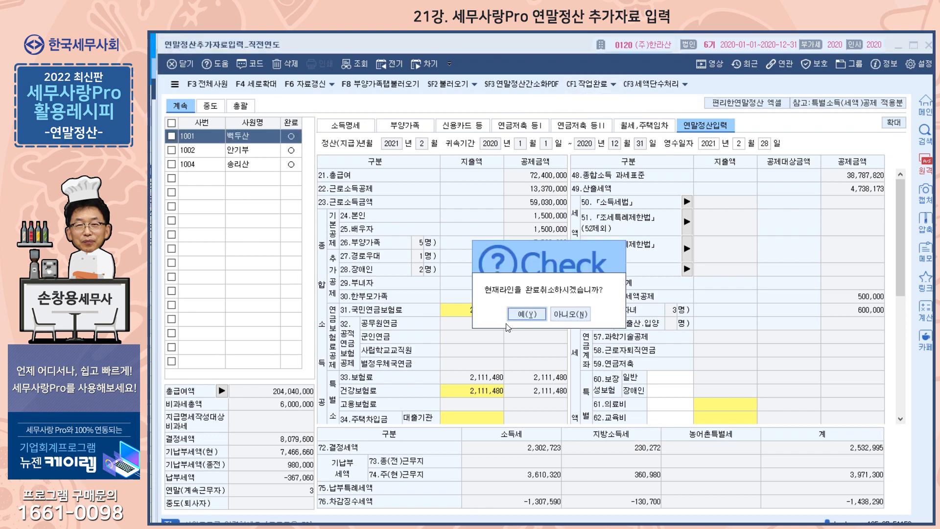
{"action": "left_click", "coordinate": [517, 318]}
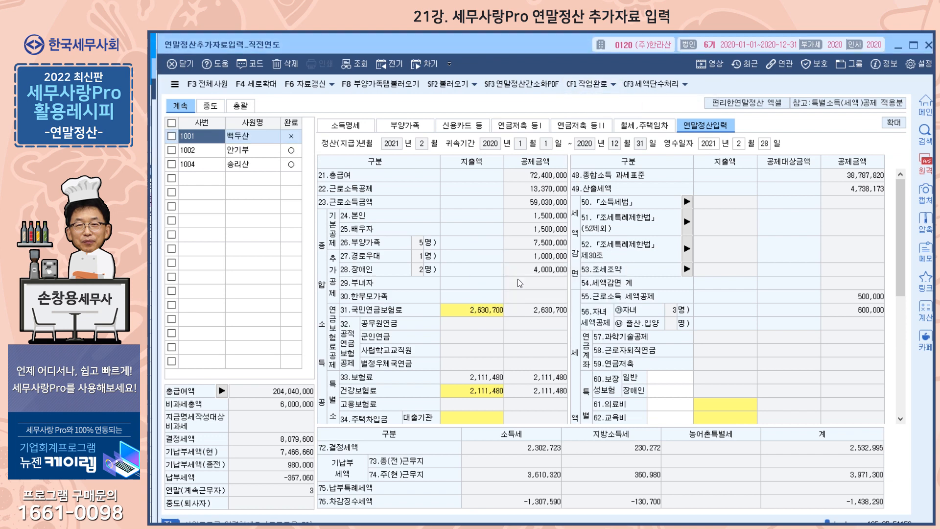
{"action": "left_click", "coordinate": [522, 88]}
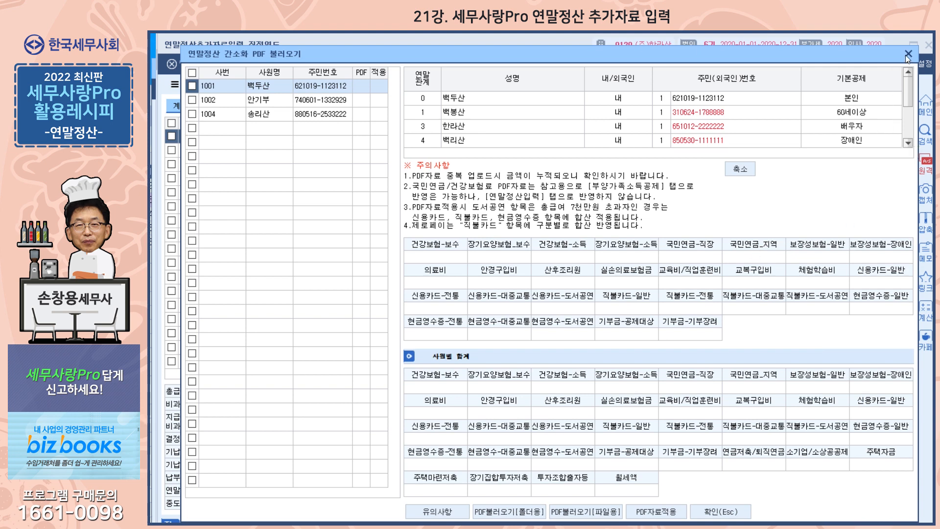
{"action": "left_click", "coordinate": [586, 512]}
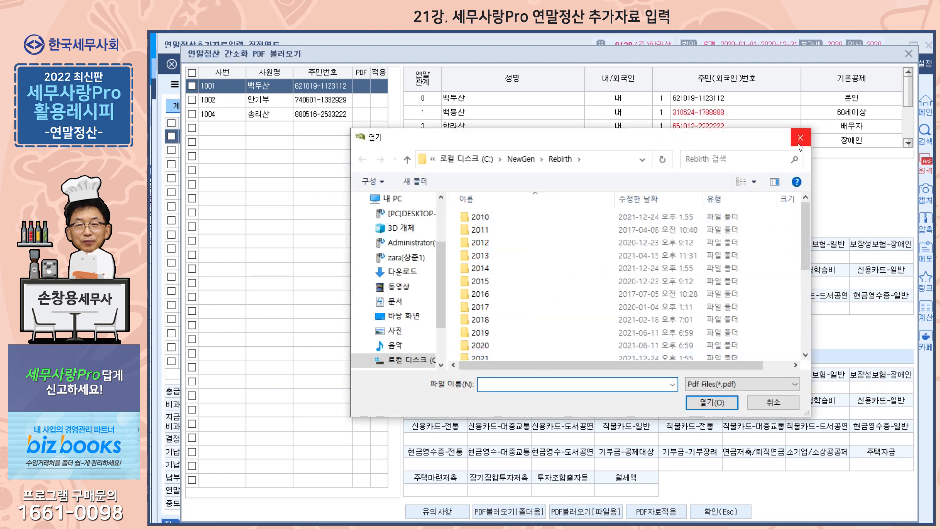
{"action": "left_click", "coordinate": [801, 141]}
{"action": "left_click", "coordinate": [527, 513]}
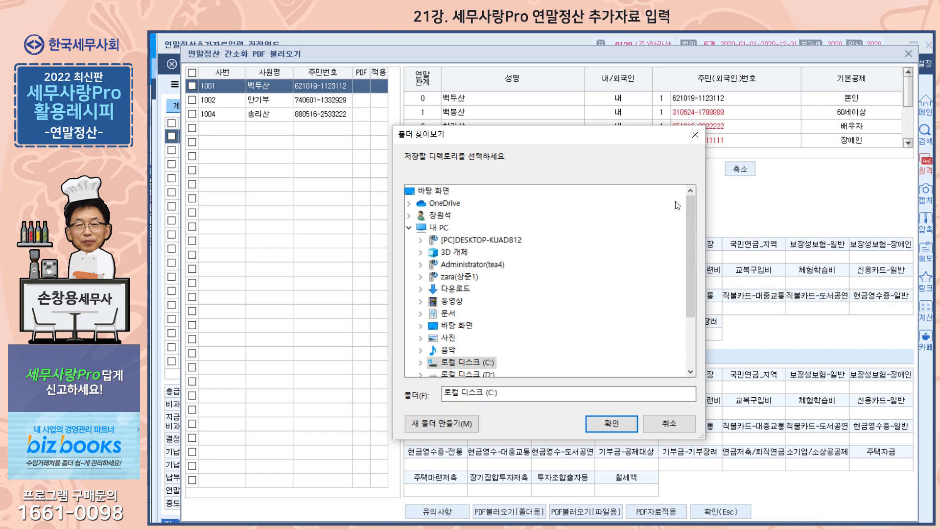
{"action": "left_click", "coordinate": [694, 138]}
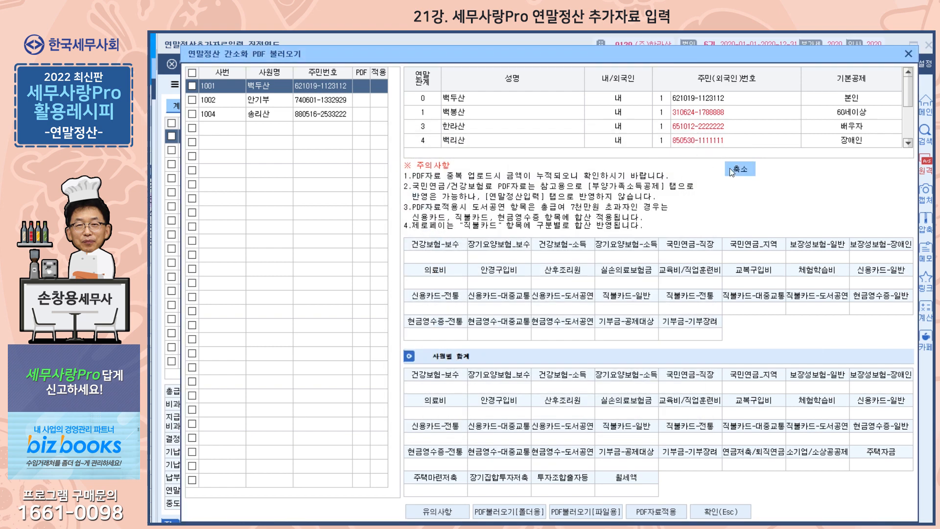
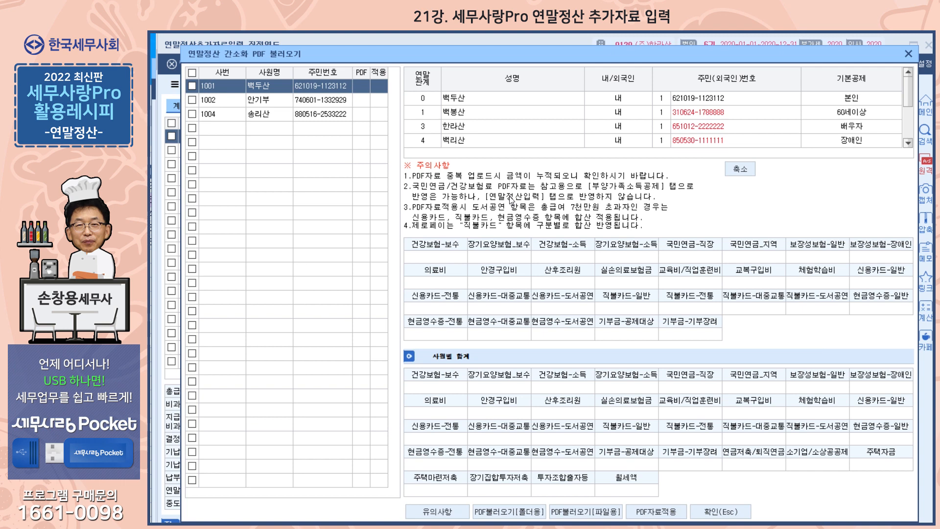
Close the PDF and prior-year windows, mark employee 1001 complete (CF1 작업완료, 예), and close 연말정산추가자료입력
{"action": "left_click", "coordinate": [908, 54]}
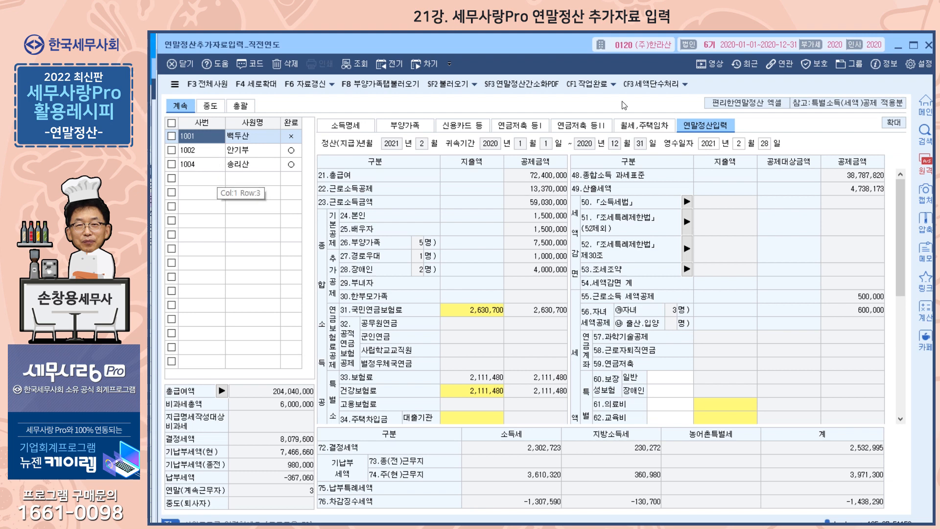
{"action": "left_click", "coordinate": [928, 45]}
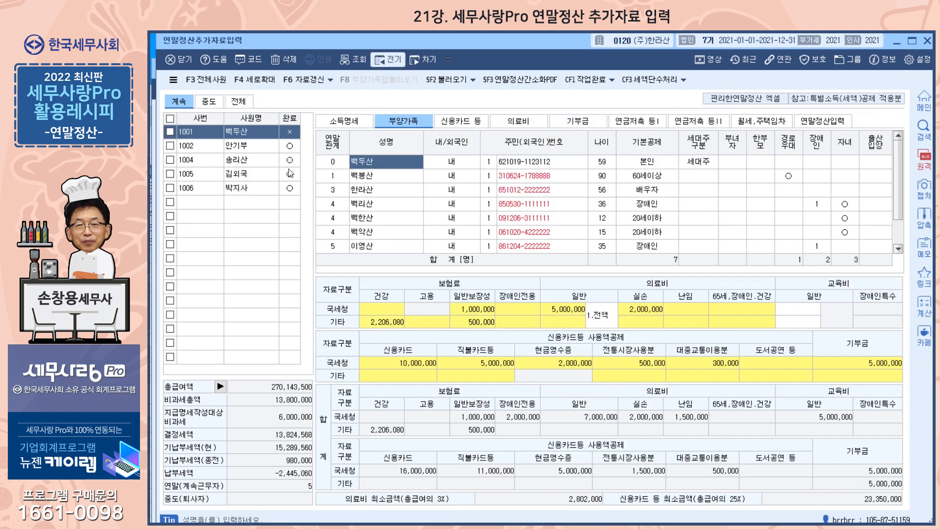
{"action": "left_click", "coordinate": [589, 83]}
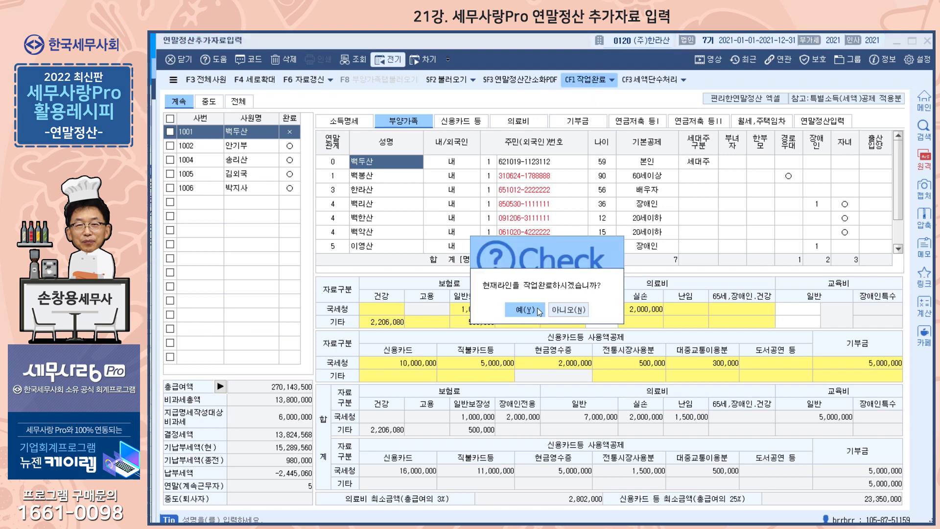
{"action": "left_click", "coordinate": [534, 308]}
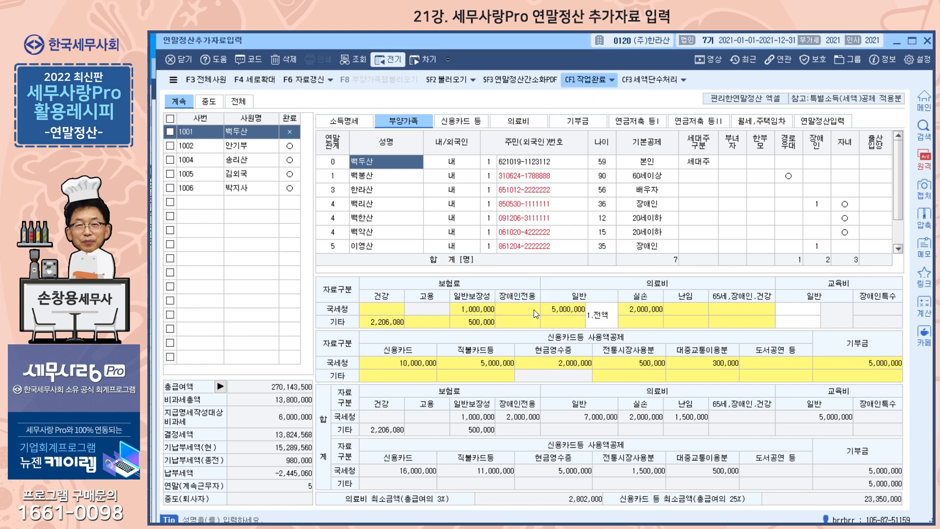
{"action": "left_click", "coordinate": [927, 42]}
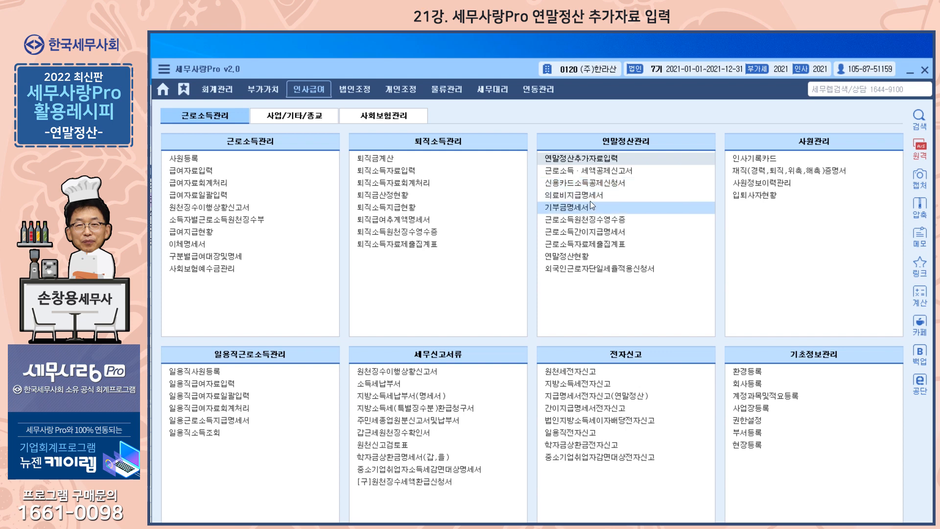
Load all five employees into 근로소득·세액공제신고서 via the F2 lookup, then check and close the SF3 PDF import
{"action": "left_click", "coordinate": [603, 172]}
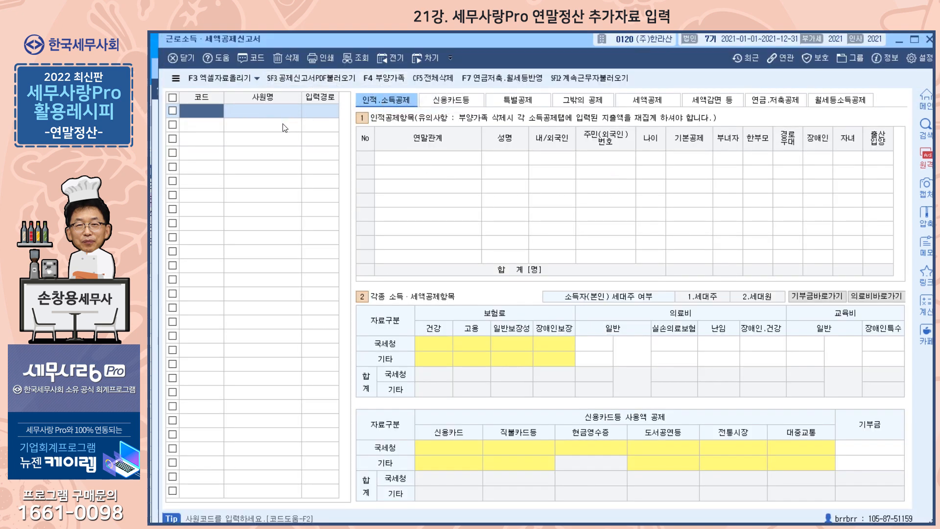
{"action": "key", "text": "F2"}
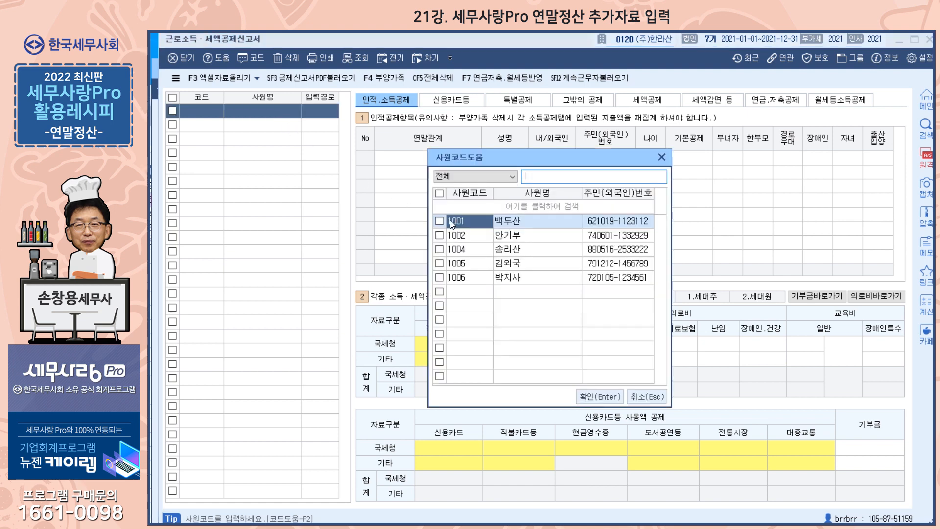
{"action": "left_click", "coordinate": [439, 221]}
{"action": "left_click", "coordinate": [439, 235]}
{"action": "left_click", "coordinate": [439, 249]}
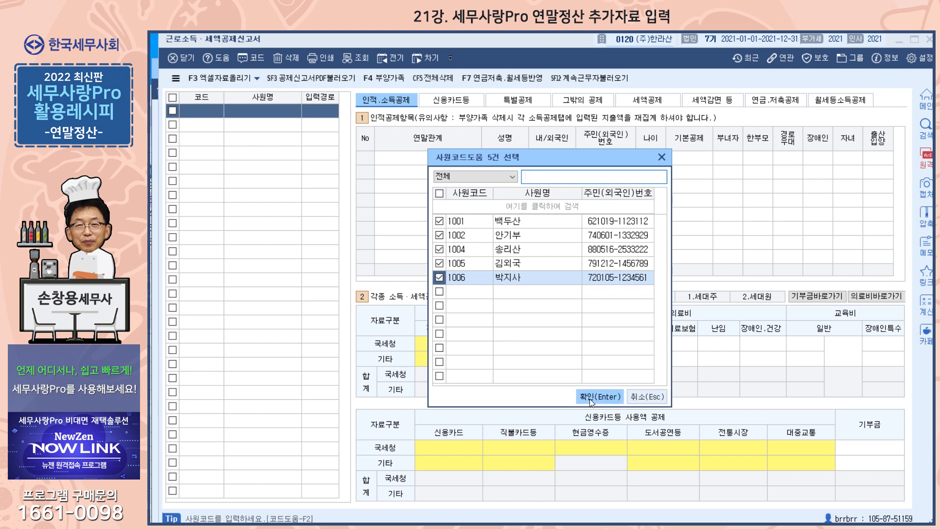
{"action": "left_click", "coordinate": [589, 397]}
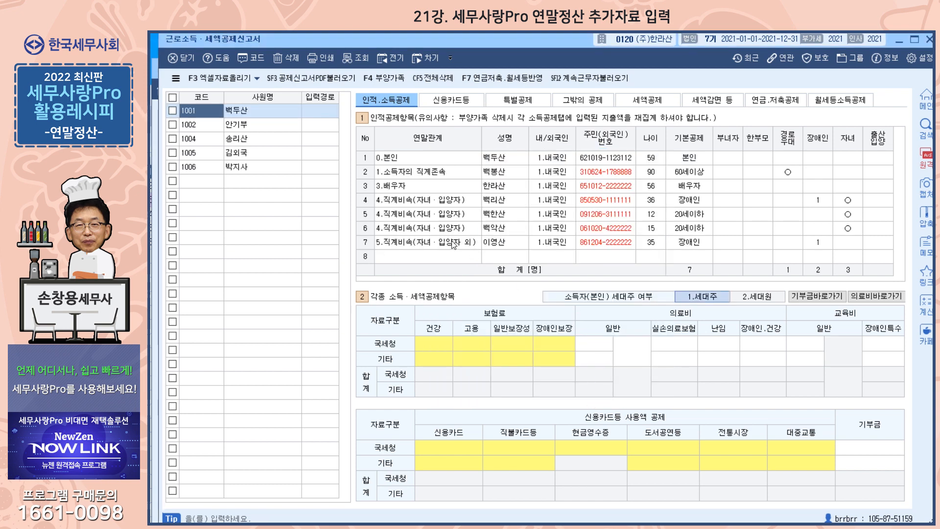
{"action": "left_click", "coordinate": [301, 81]}
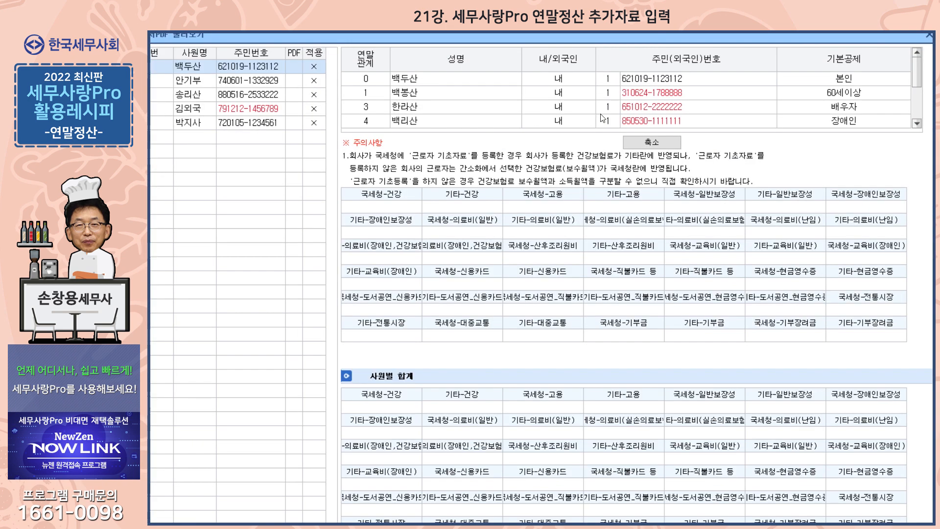
{"action": "left_click", "coordinate": [928, 36]}
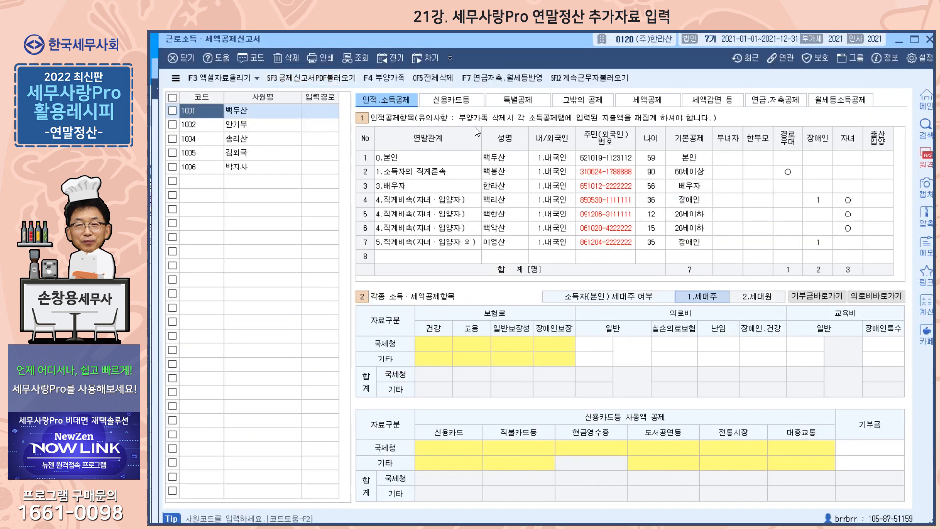
On the 신용카드등 tab, reload continuing employees' data (SF12, 예), review employee 1002, and close the form
{"action": "left_click", "coordinate": [468, 100]}
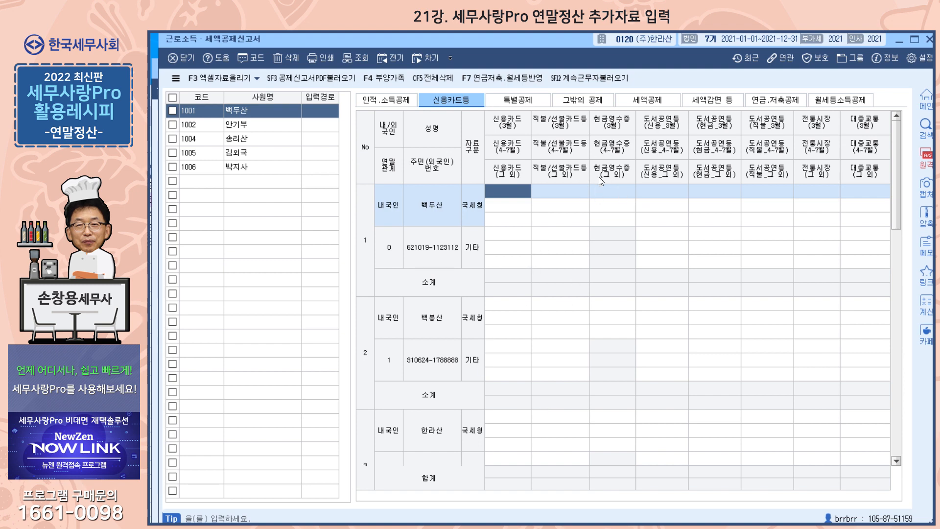
{"action": "left_click", "coordinate": [591, 79]}
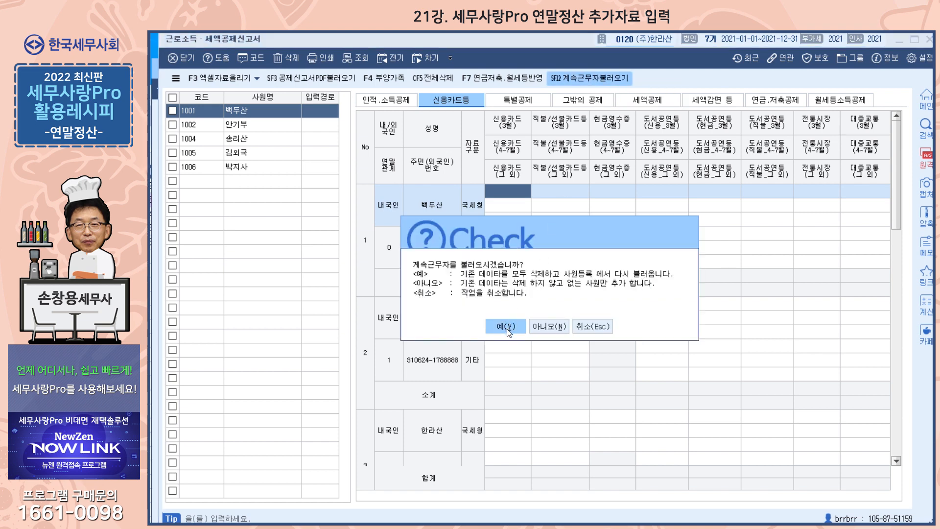
{"action": "left_click", "coordinate": [507, 330]}
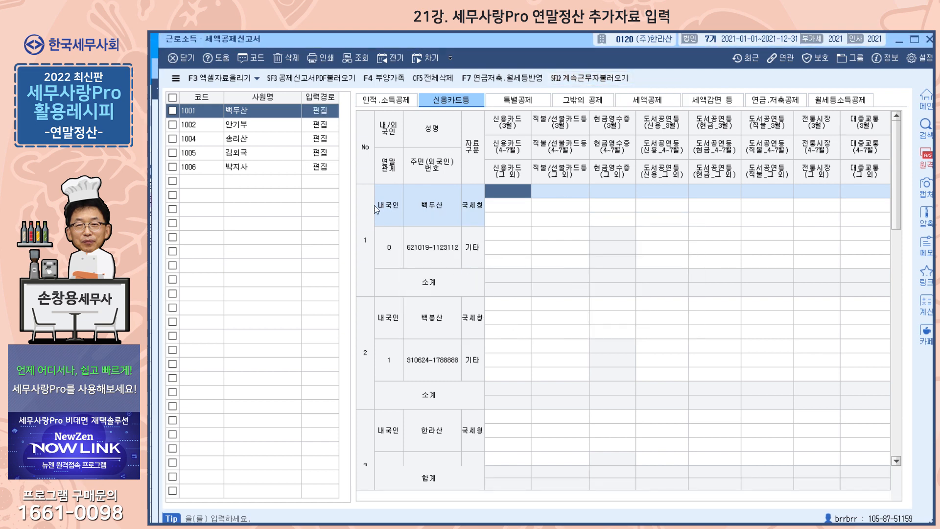
{"action": "left_click", "coordinate": [271, 125]}
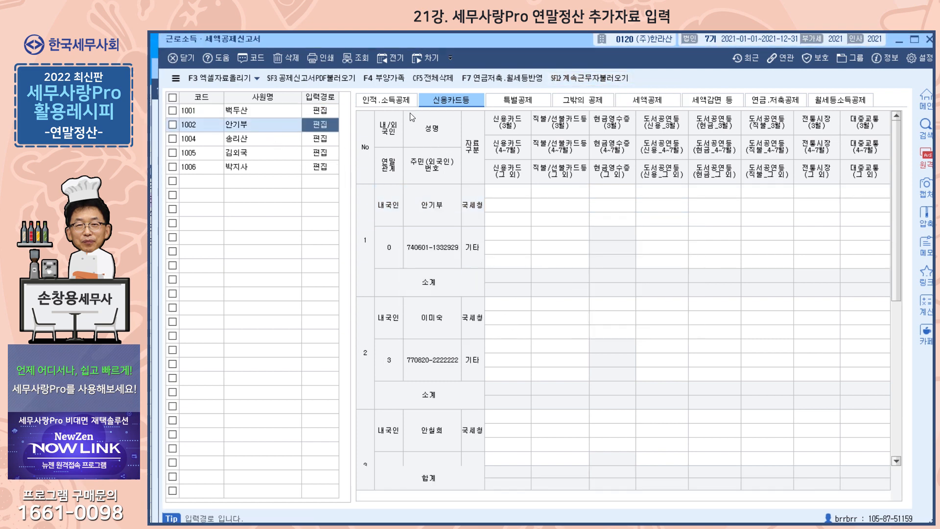
{"action": "left_click", "coordinate": [404, 106]}
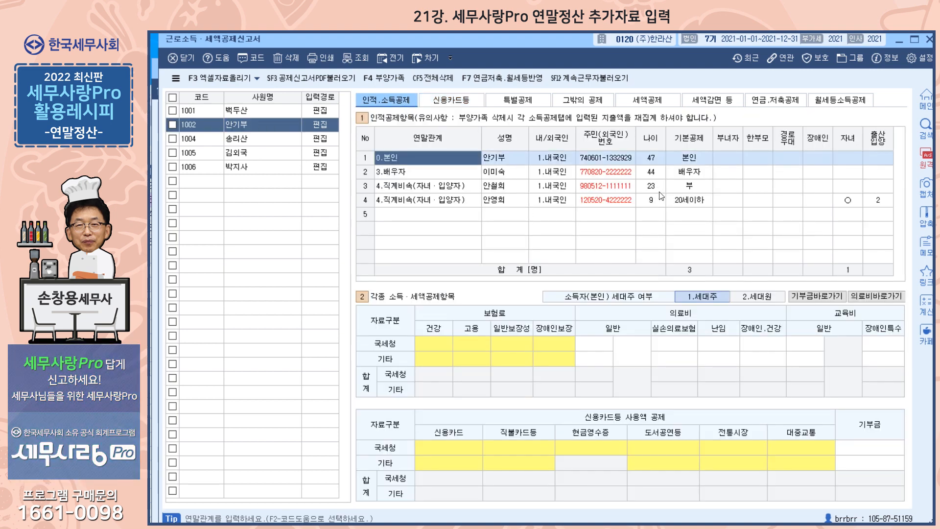
{"action": "left_click", "coordinate": [929, 40]}
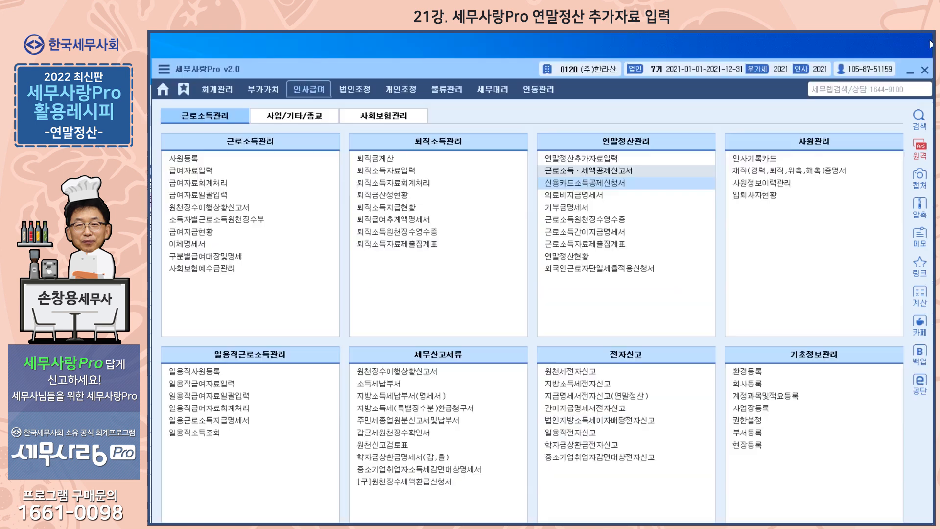
Open 신용카드소득공제신청서 and browse each employee's card deduction data, including 1002 and 1004
{"action": "left_click", "coordinate": [605, 184]}
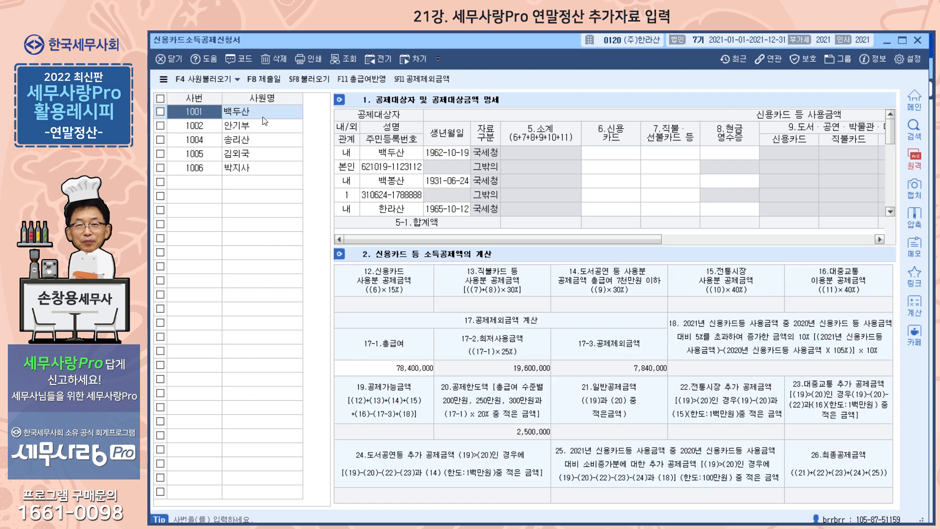
{"action": "left_click", "coordinate": [252, 130]}
{"action": "left_click", "coordinate": [252, 139]}
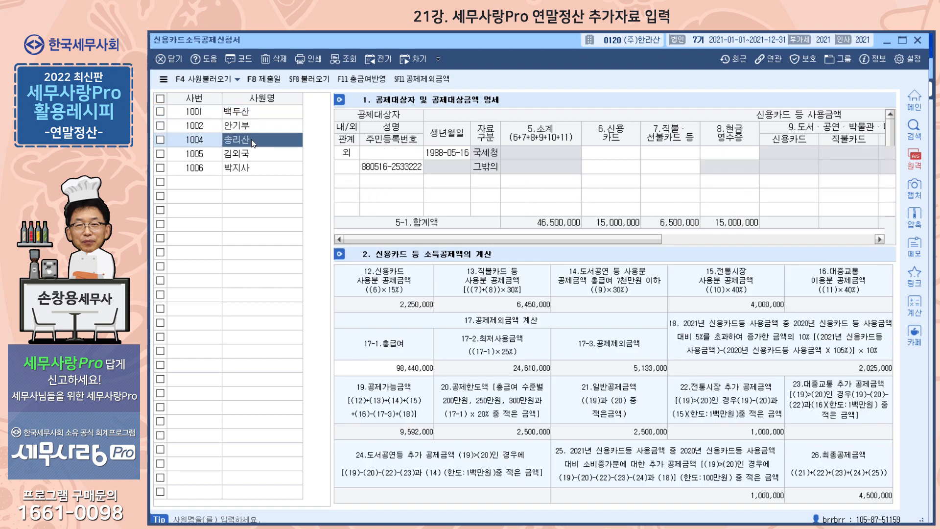
{"action": "left_click", "coordinate": [253, 156]}
{"action": "left_click", "coordinate": [254, 167]}
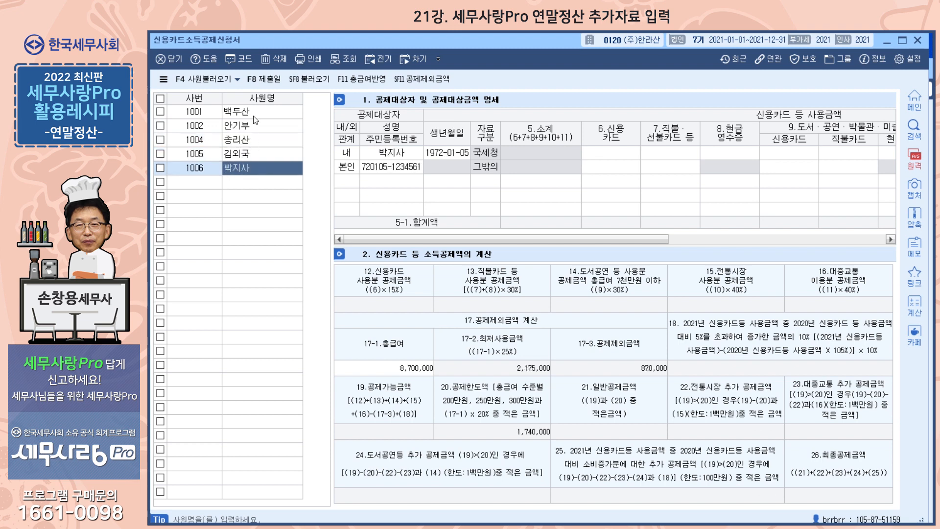
{"action": "left_click", "coordinate": [256, 126]}
{"action": "left_click", "coordinate": [257, 115]}
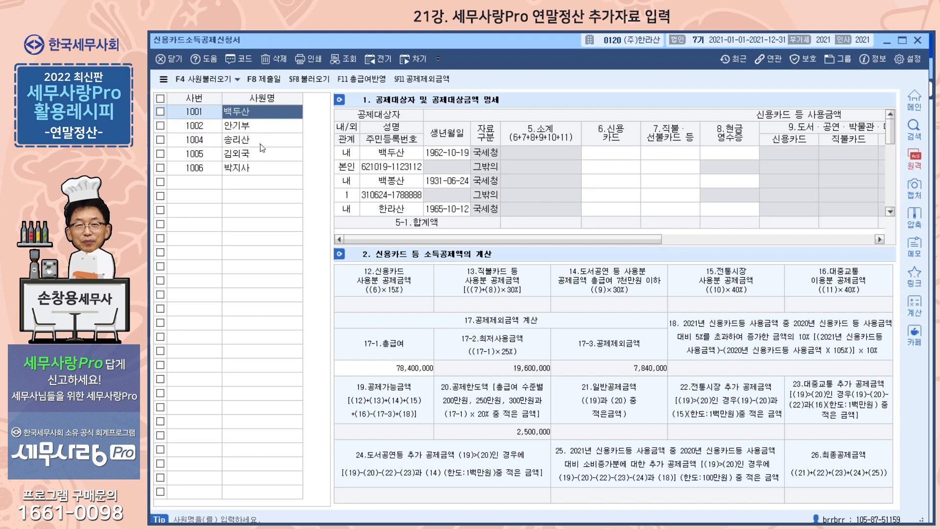
{"action": "left_click", "coordinate": [261, 129]}
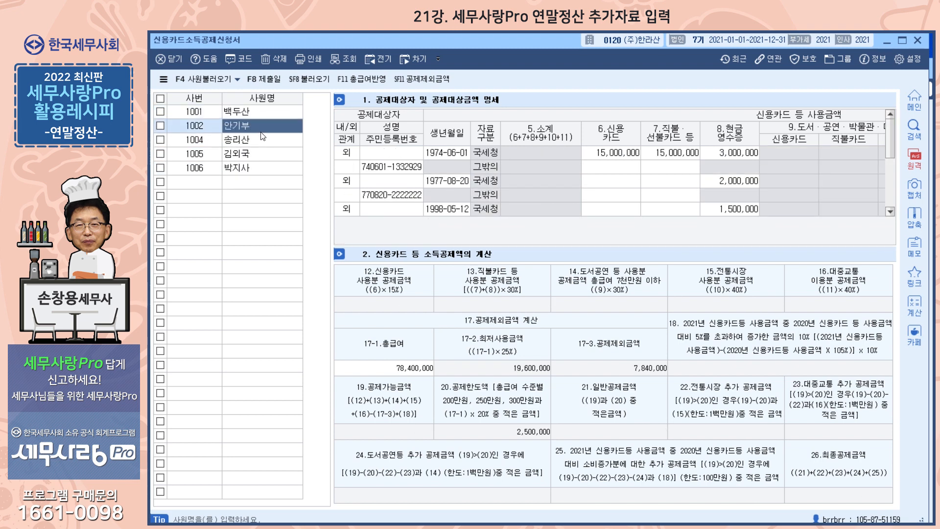
Tick employee 1001 and load its card usage amounts (SF8 불러오기, 예) for a 4,300,000 deduction, then close
{"action": "left_click", "coordinate": [308, 79]}
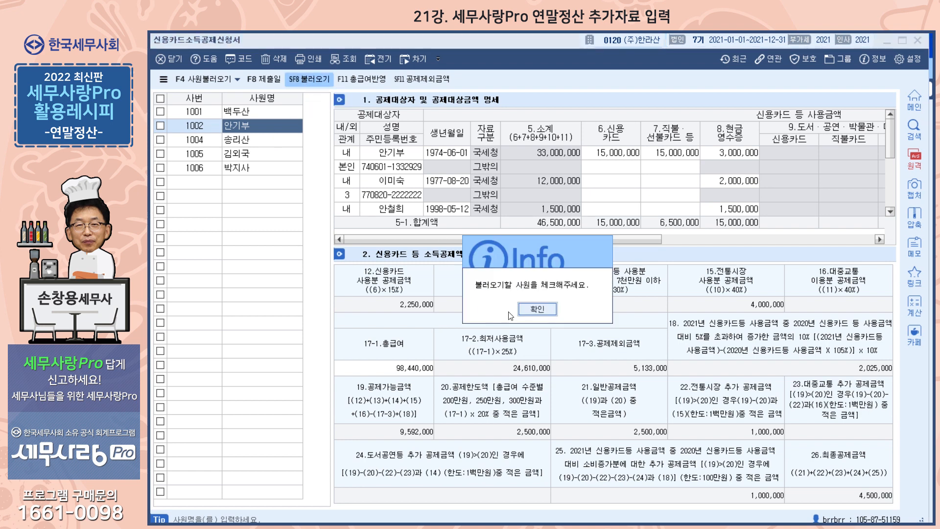
{"action": "left_click", "coordinate": [537, 309]}
{"action": "left_click", "coordinate": [160, 112]}
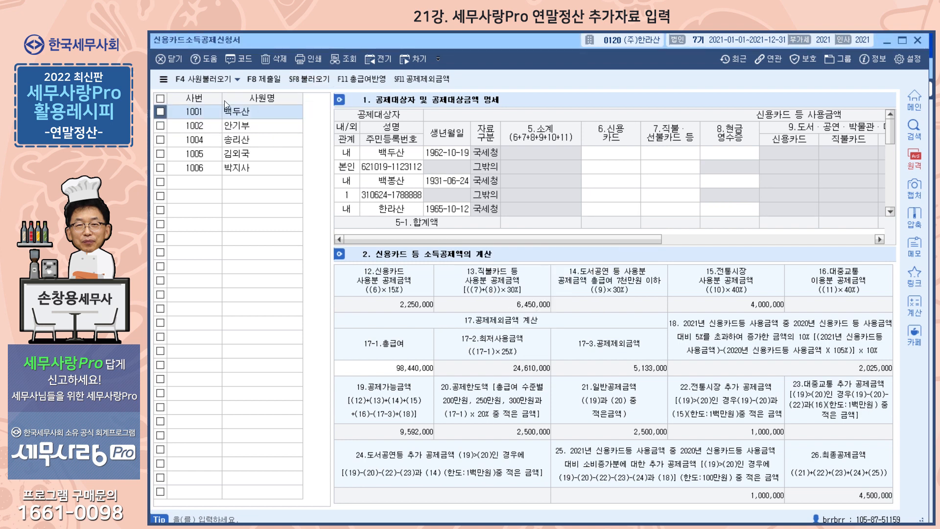
{"action": "left_click", "coordinate": [308, 79]}
{"action": "left_click", "coordinate": [509, 310]}
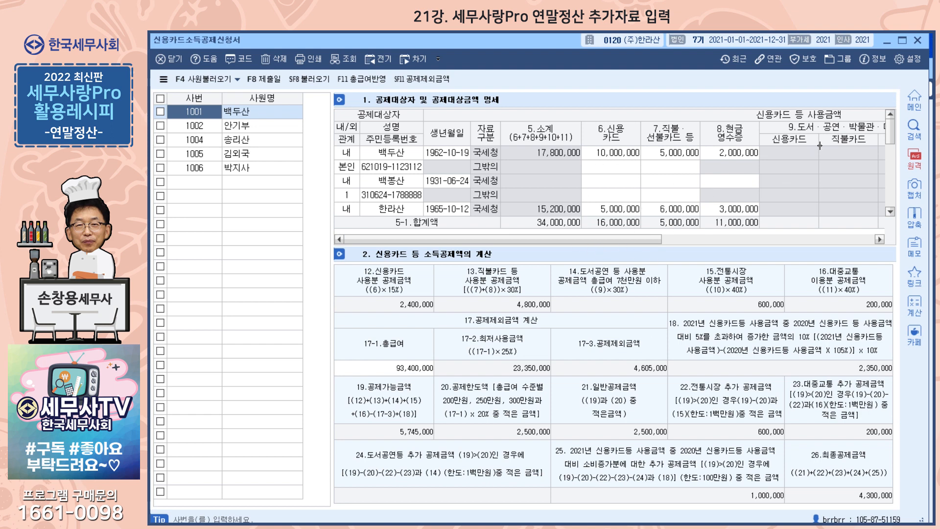
{"action": "left_click", "coordinate": [918, 42]}
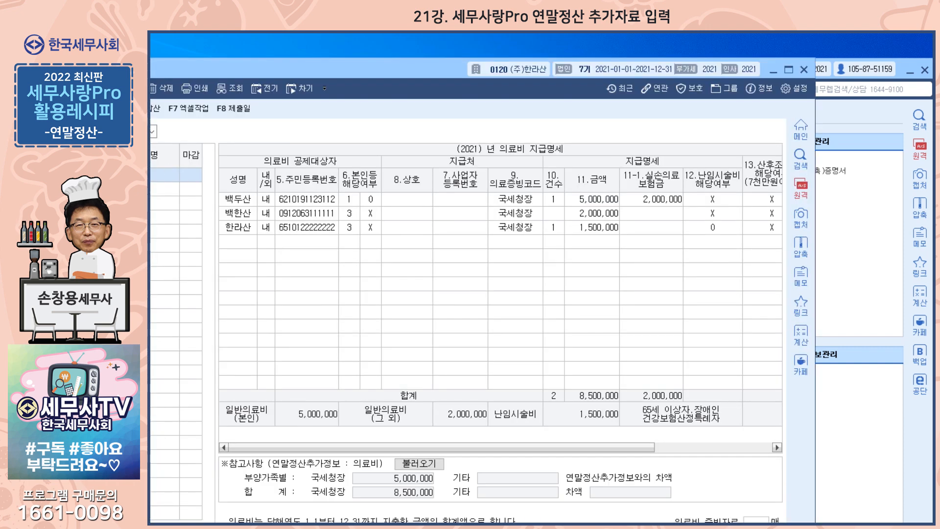
Review employee 1001's medical expenses (8,500,000 total), then close 의료비지급명세서
{"action": "left_click_drag", "start_coordinate": [333, 74], "coordinate": [452, 46]}
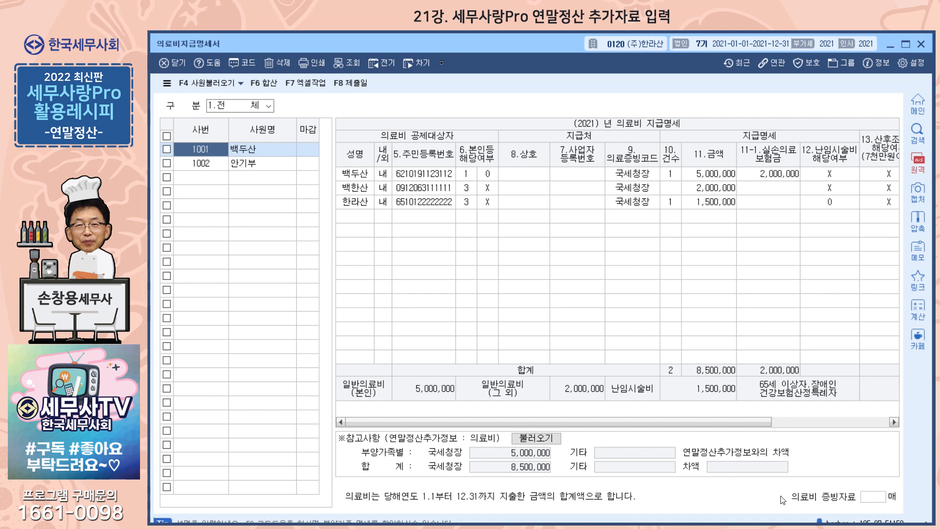
{"action": "left_click", "coordinate": [922, 45]}
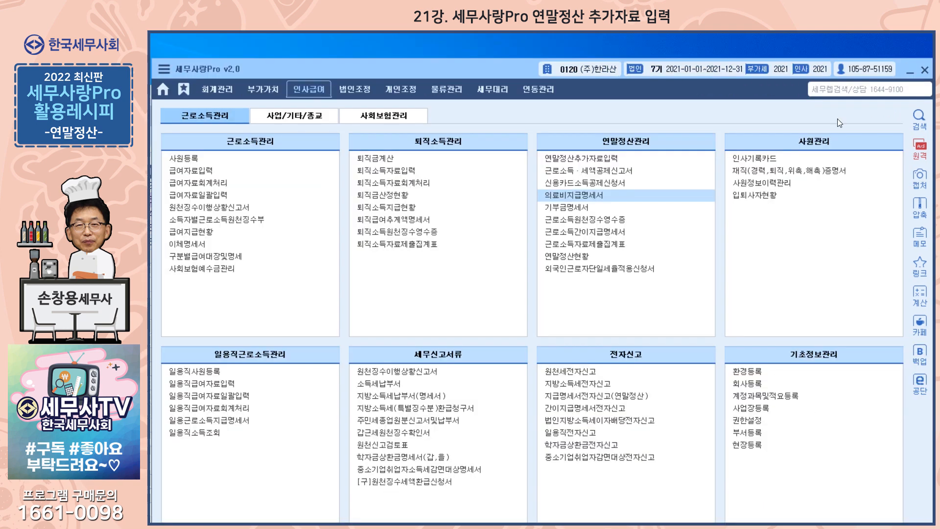
Open 기부금명세서 for employee 1001 (10,000,000 donated), check the spouse's donations, and show 기부금 조정
{"action": "left_click", "coordinate": [583, 210]}
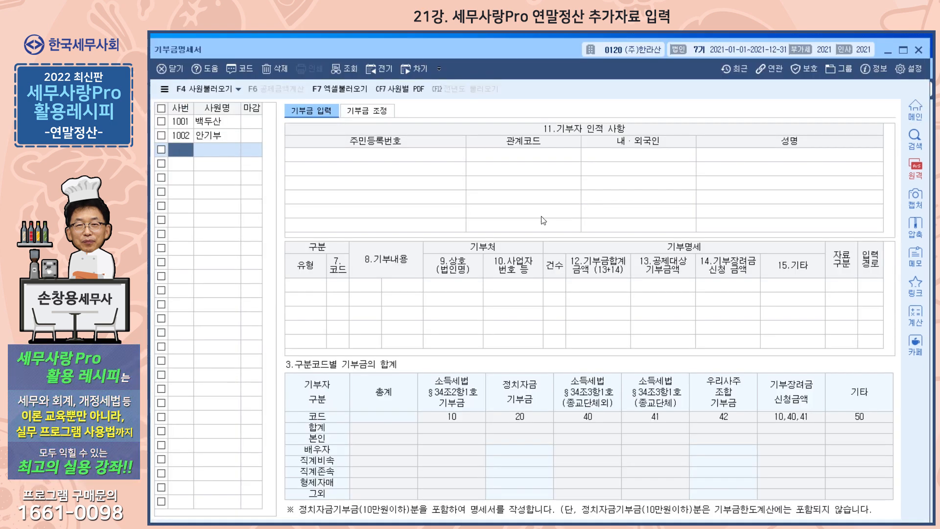
{"action": "left_click_drag", "start_coordinate": [348, 51], "coordinate": [360, 50]}
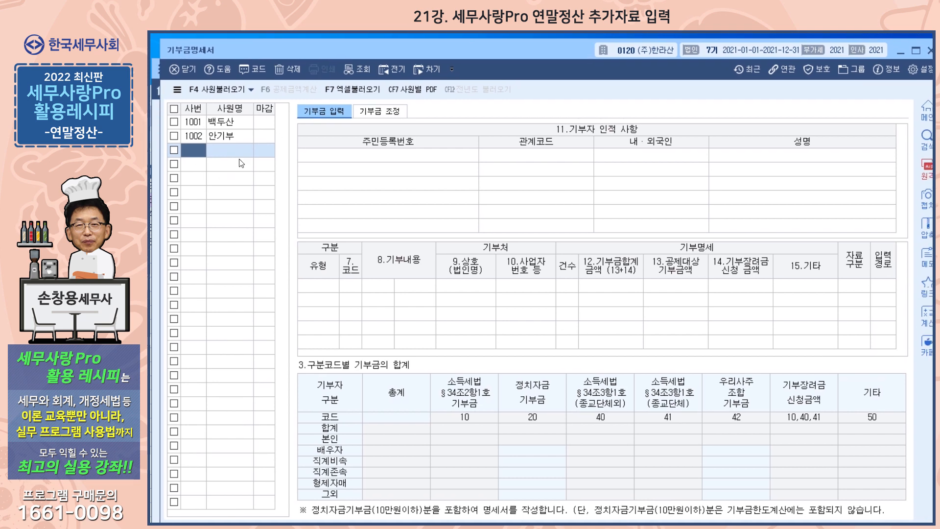
{"action": "left_click", "coordinate": [239, 124]}
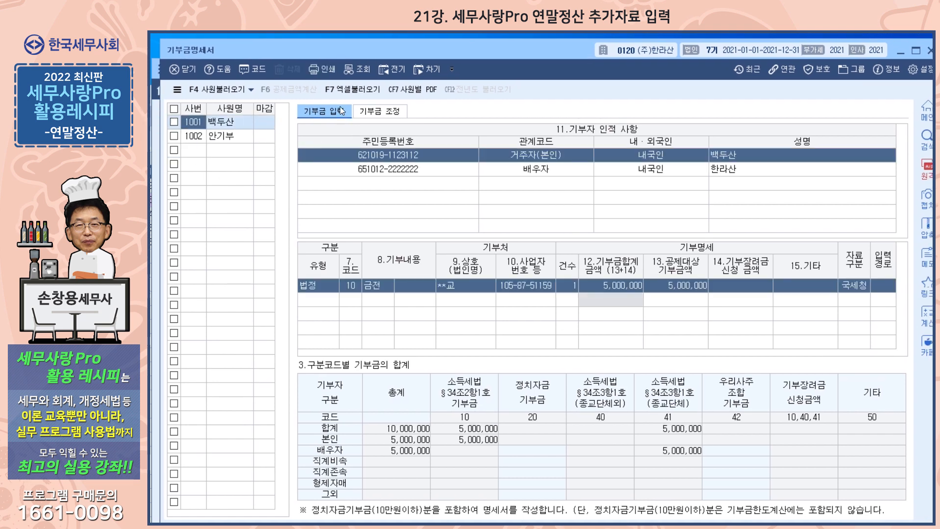
{"action": "left_click", "coordinate": [545, 175]}
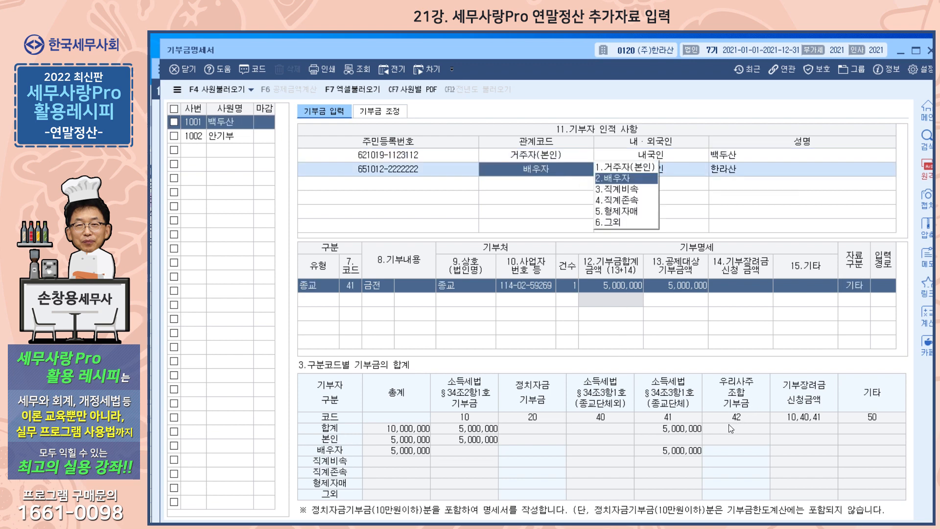
{"action": "left_click", "coordinate": [383, 112]}
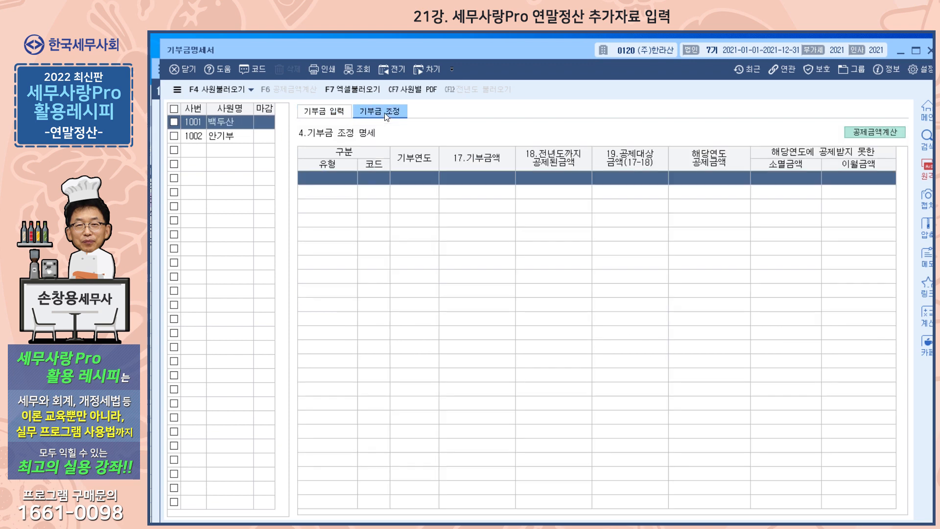